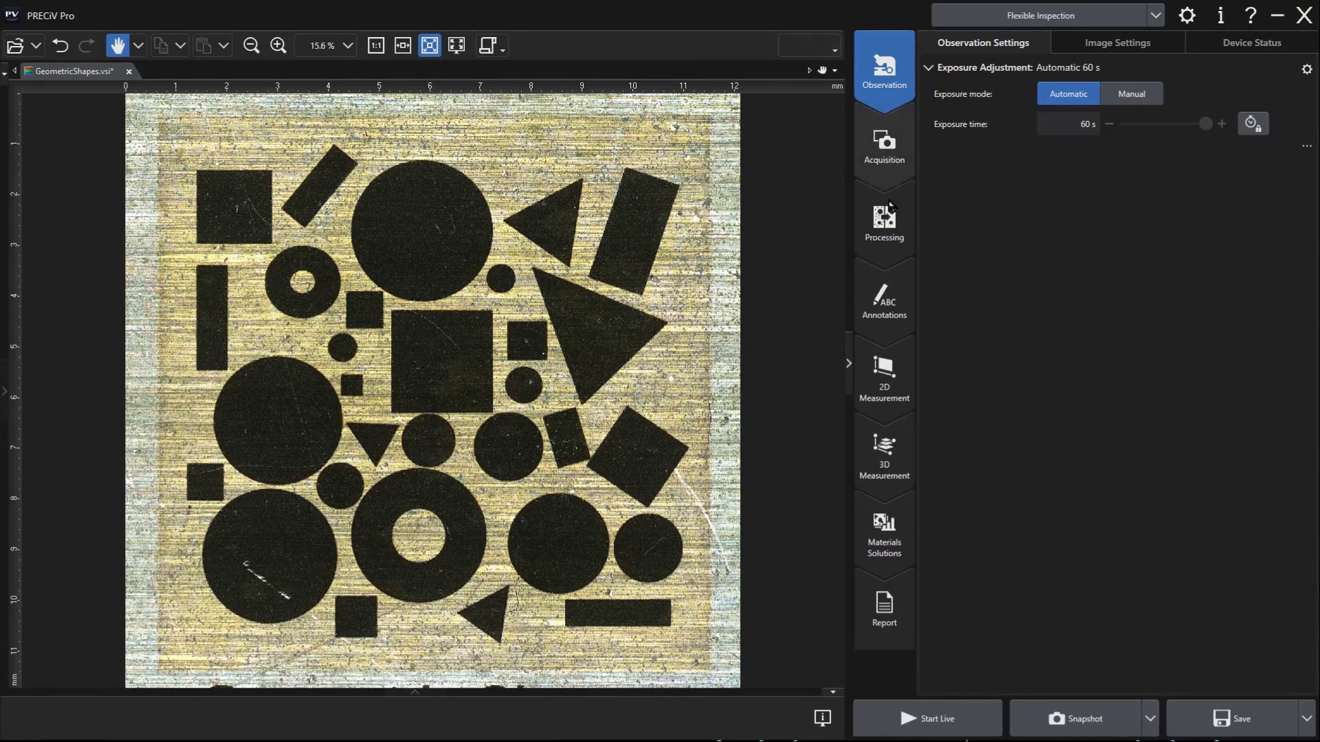
Step: Start creating neural network training labels for the GeometricShapes.vsi image
{"action": "left_click", "coordinate": [885, 227]}
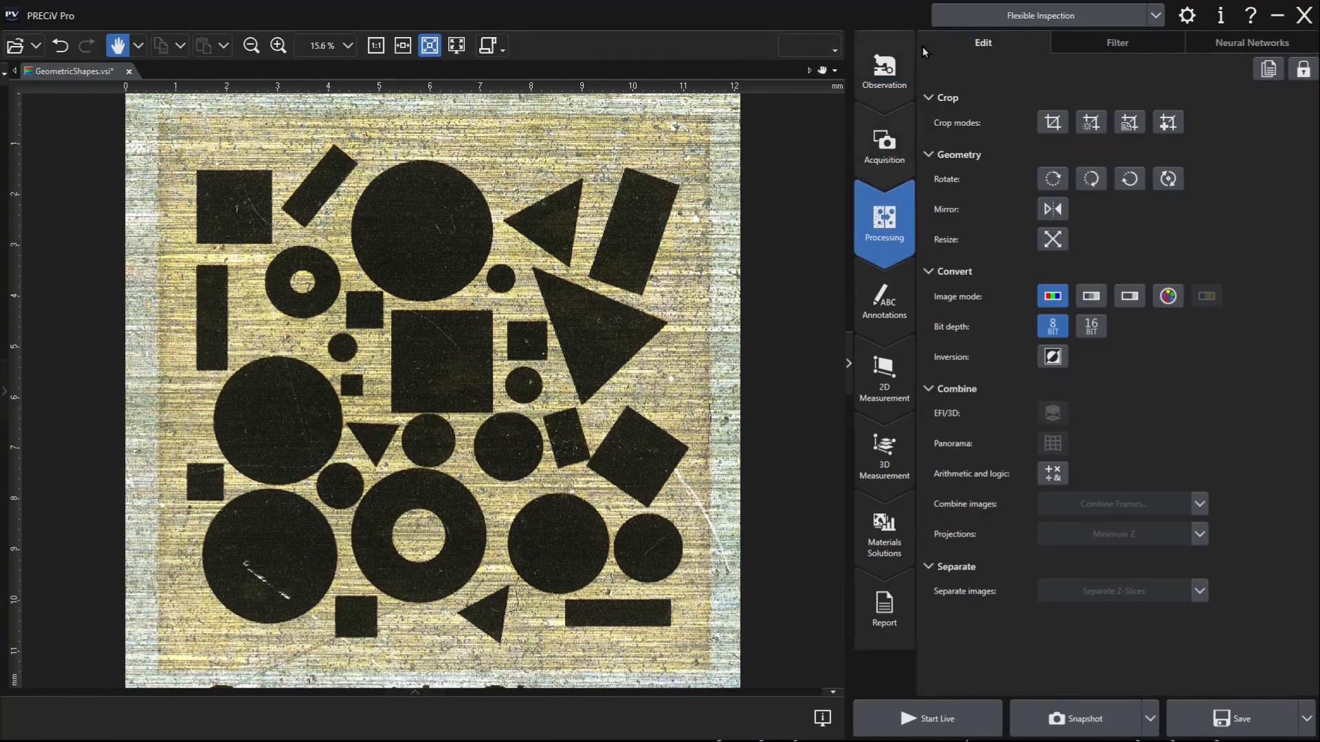
{"action": "left_click", "coordinate": [1252, 41]}
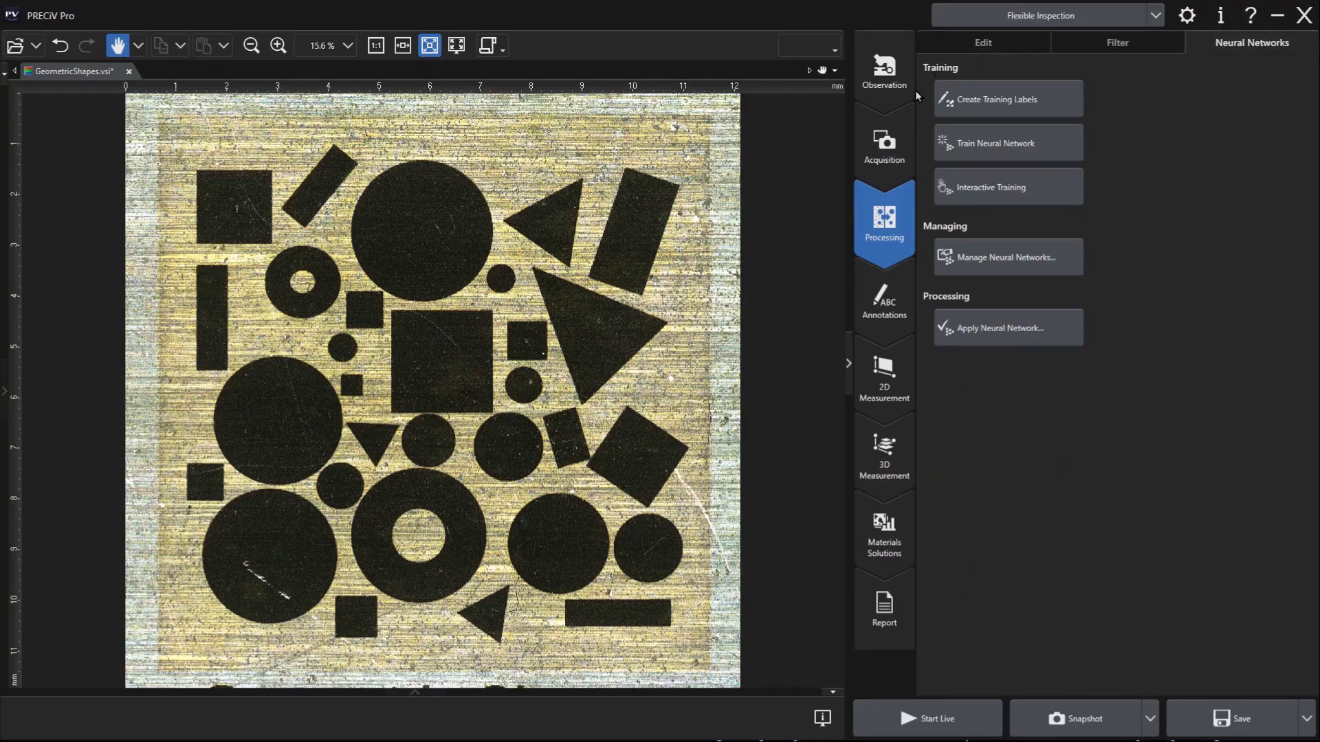
{"action": "left_click", "coordinate": [1005, 102]}
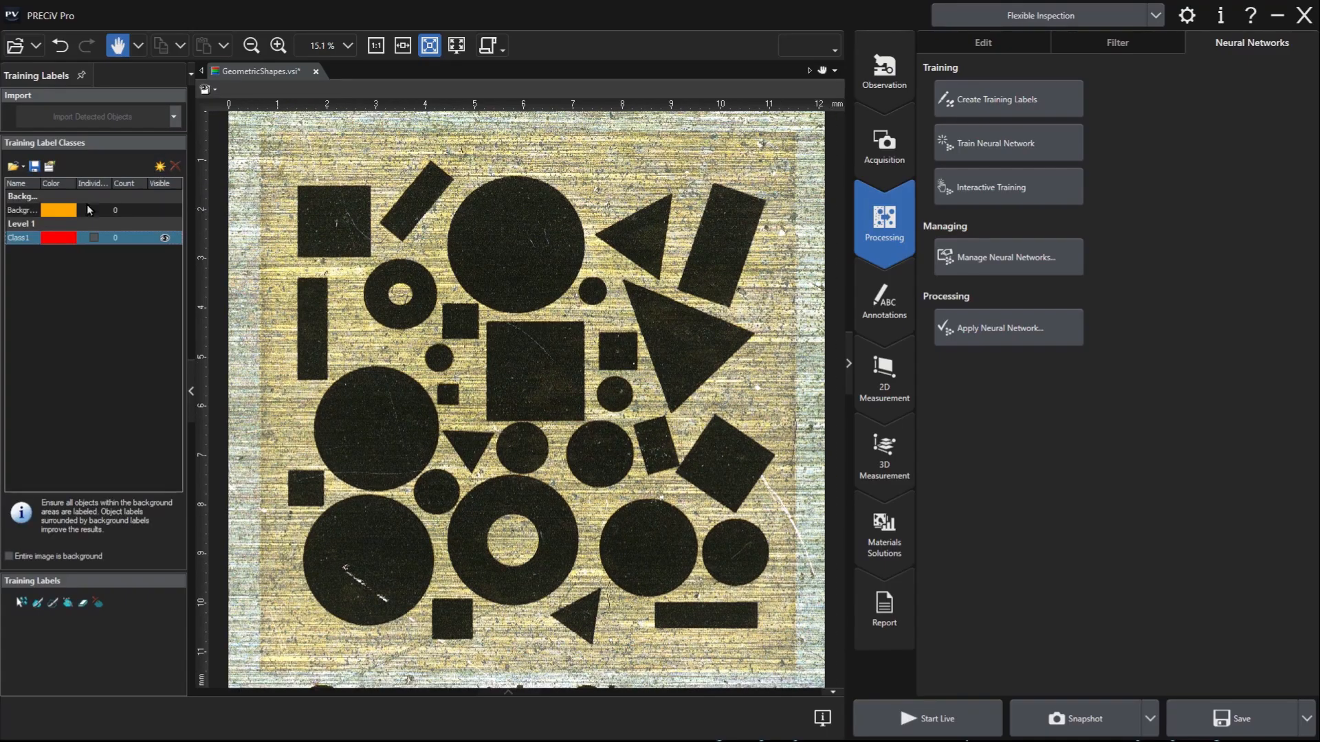
Step: Activate the background label class and set the labeling brush size to 65 pixels
{"action": "left_click", "coordinate": [24, 213]}
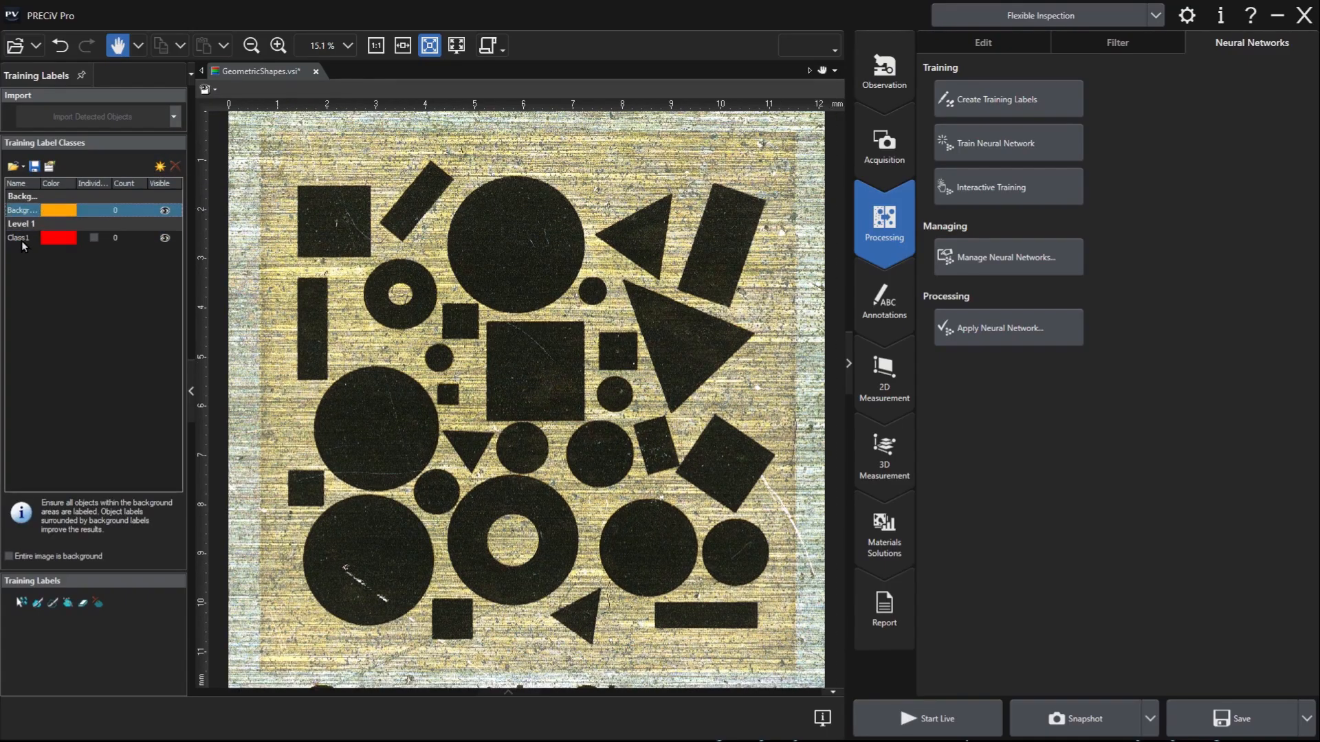
{"action": "left_click", "coordinate": [22, 239]}
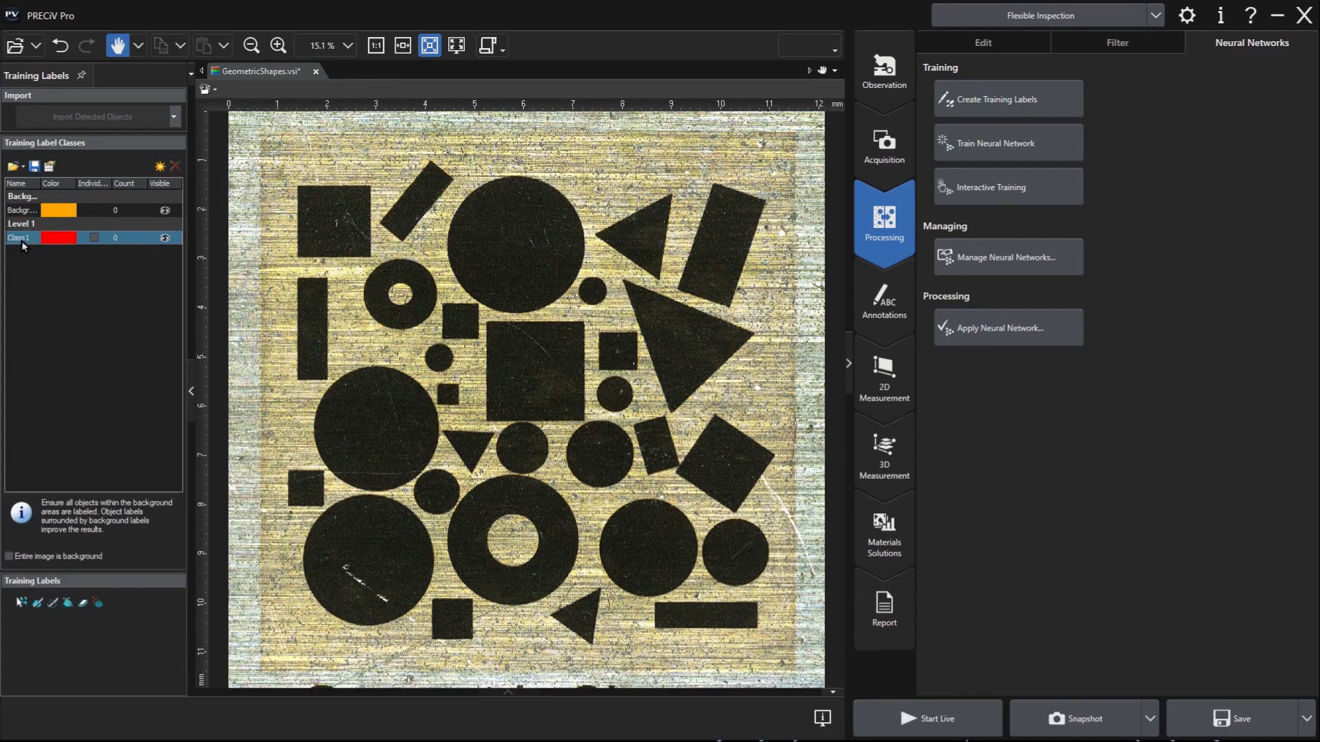
{"action": "left_click", "coordinate": [92, 211]}
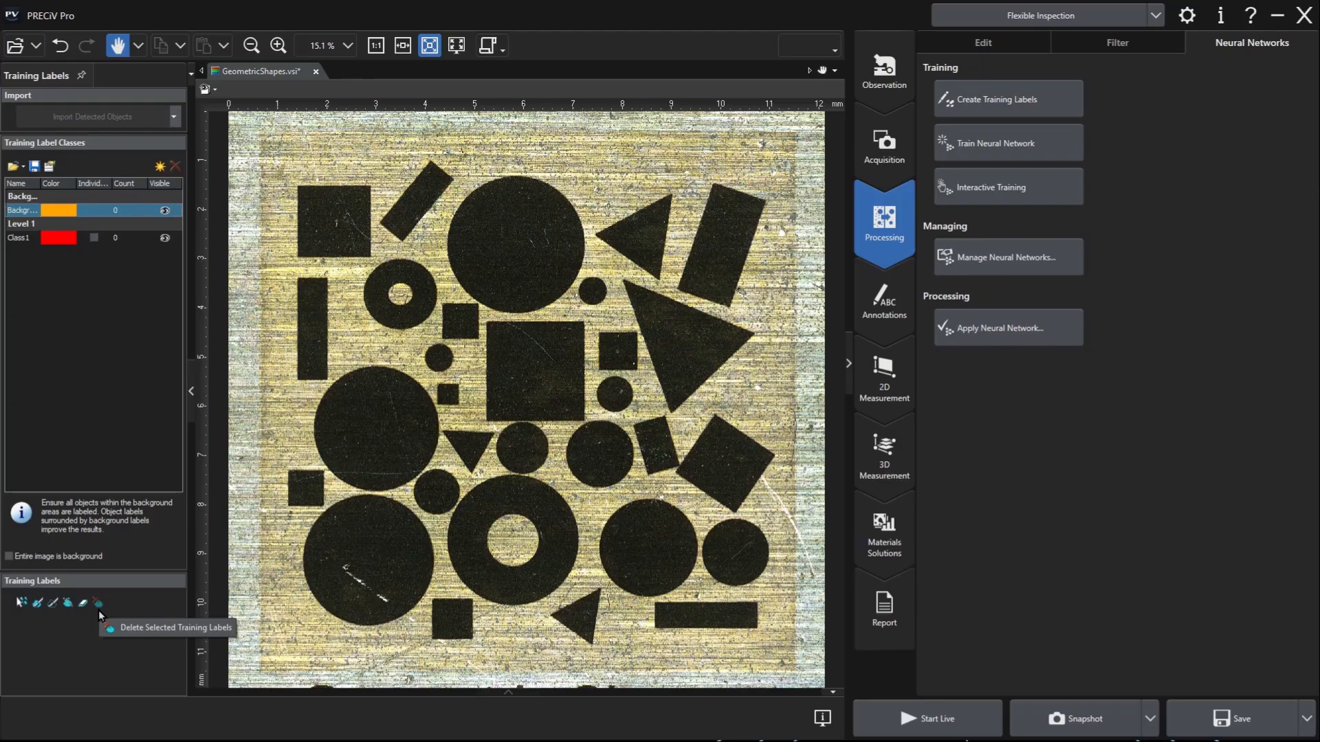
{"action": "left_click", "coordinate": [39, 607]}
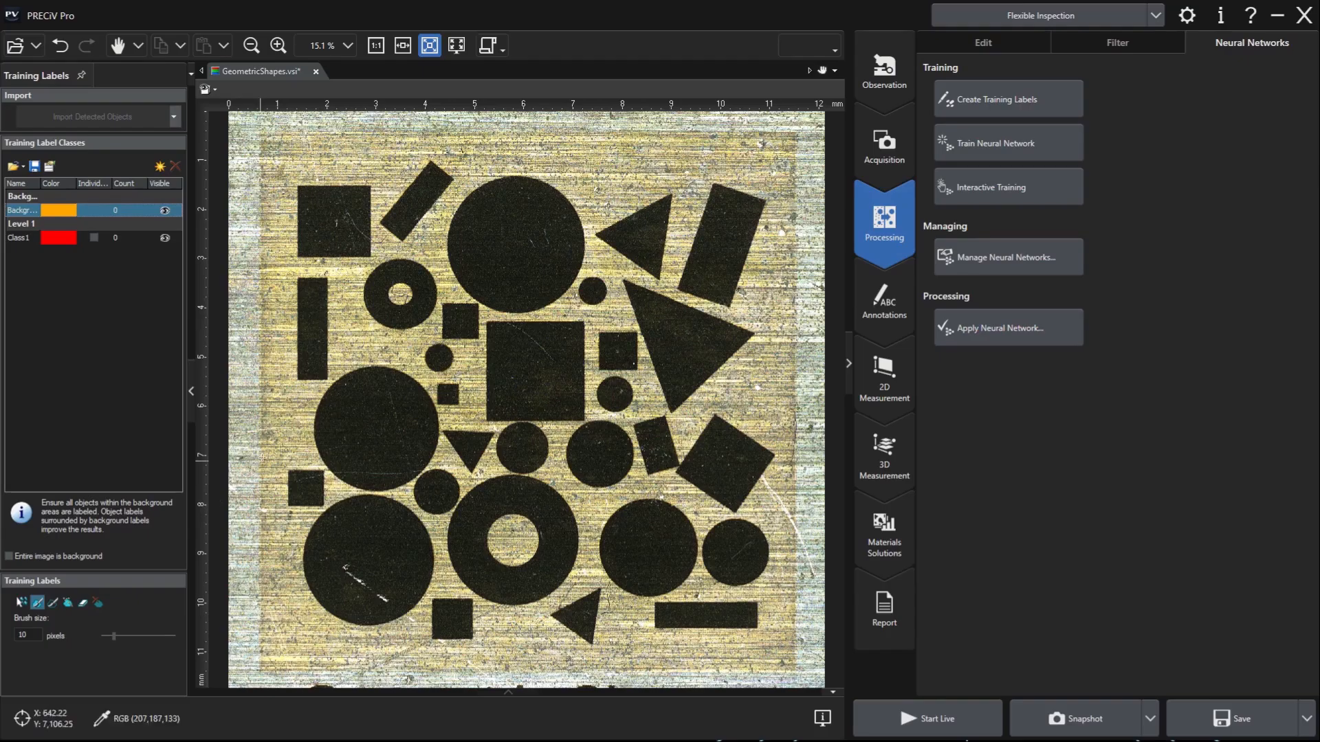
{"action": "left_click_drag", "start_coordinate": [121, 634], "coordinate": [152, 635]}
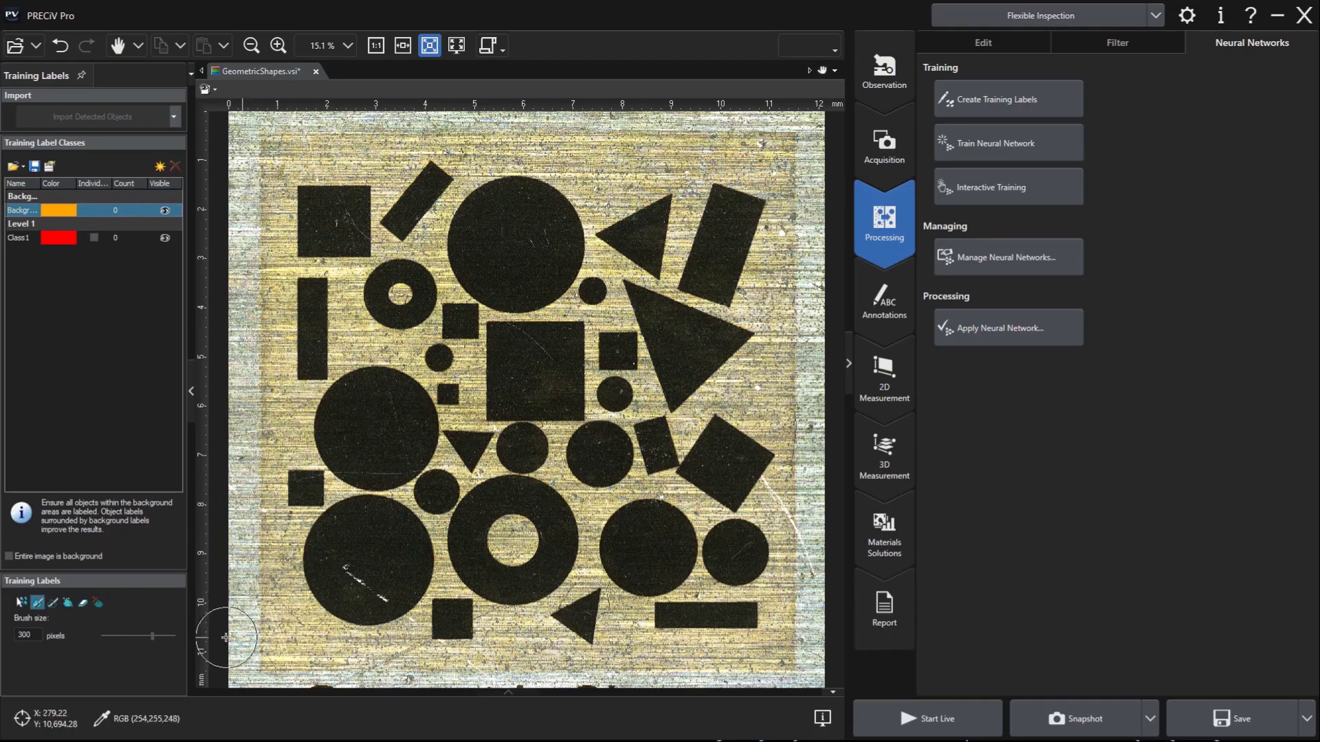
{"action": "left_click_drag", "start_coordinate": [155, 638], "coordinate": [136, 638]}
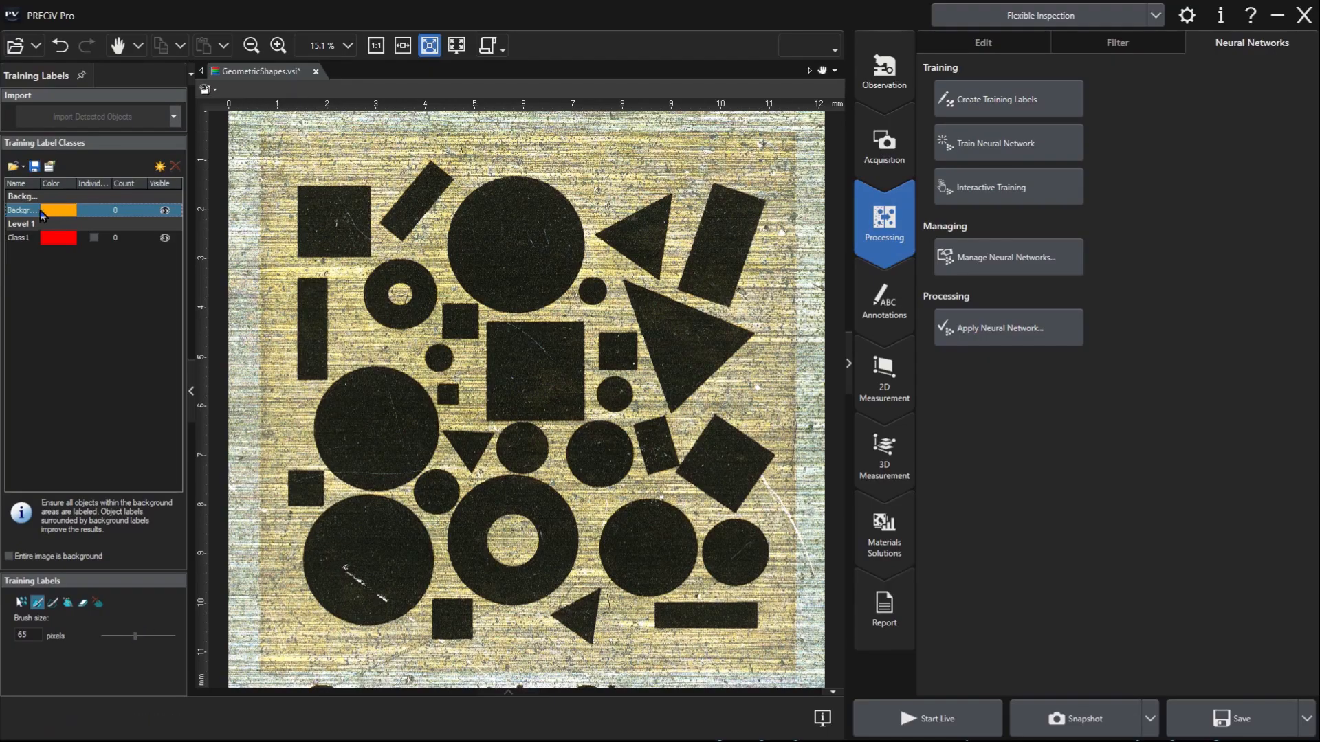
Step: Undo a trial background stroke near the image's upper-left corner and change the background class color to magenta
{"action": "left_click_drag", "start_coordinate": [269, 154], "coordinate": [356, 151]}
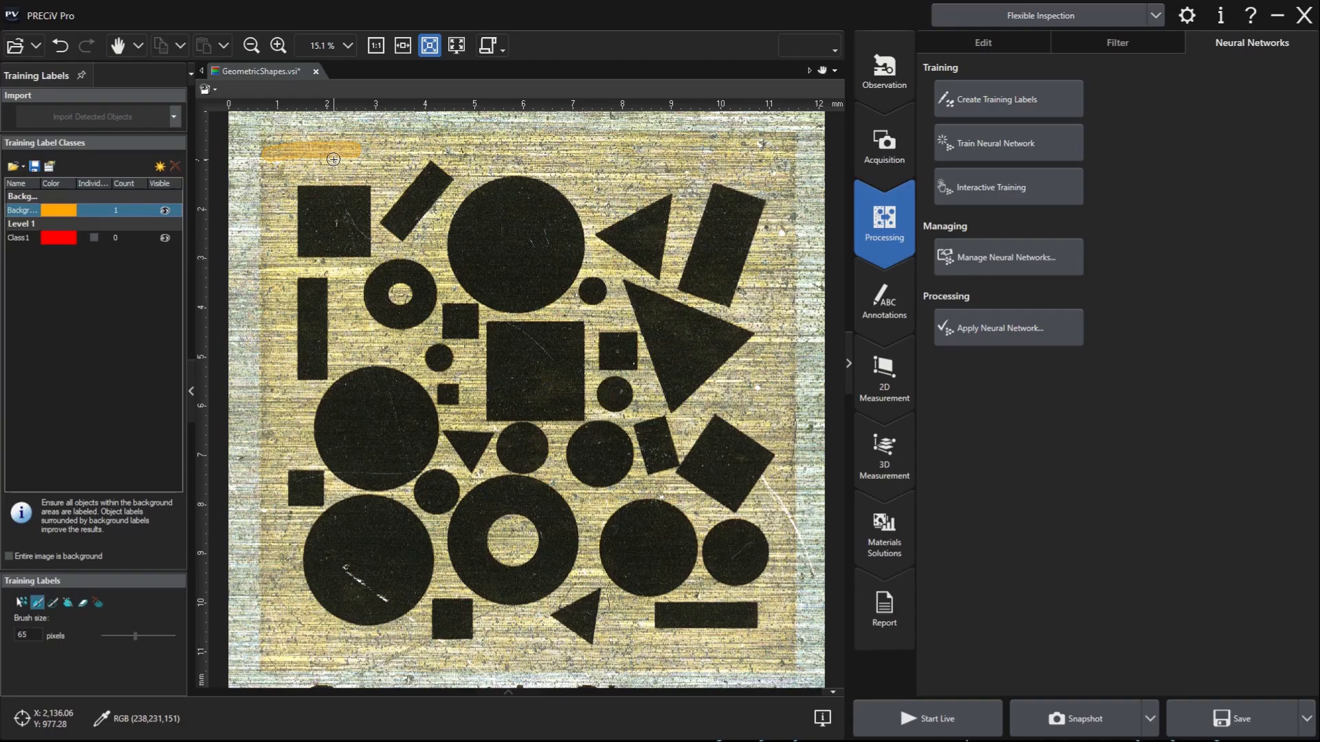
{"action": "left_click", "coordinate": [59, 46]}
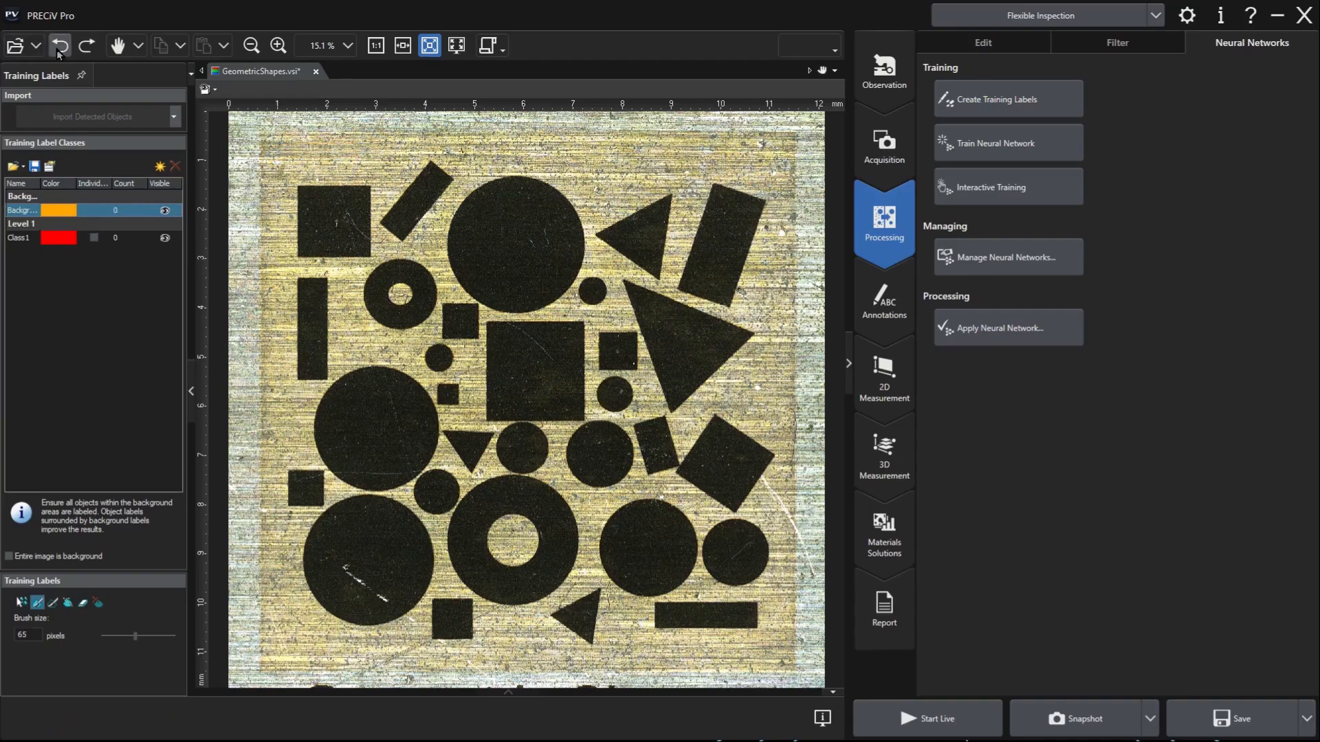
{"action": "left_click", "coordinate": [68, 209]}
{"action": "left_click", "coordinate": [72, 212]}
{"action": "left_click", "coordinate": [137, 240]}
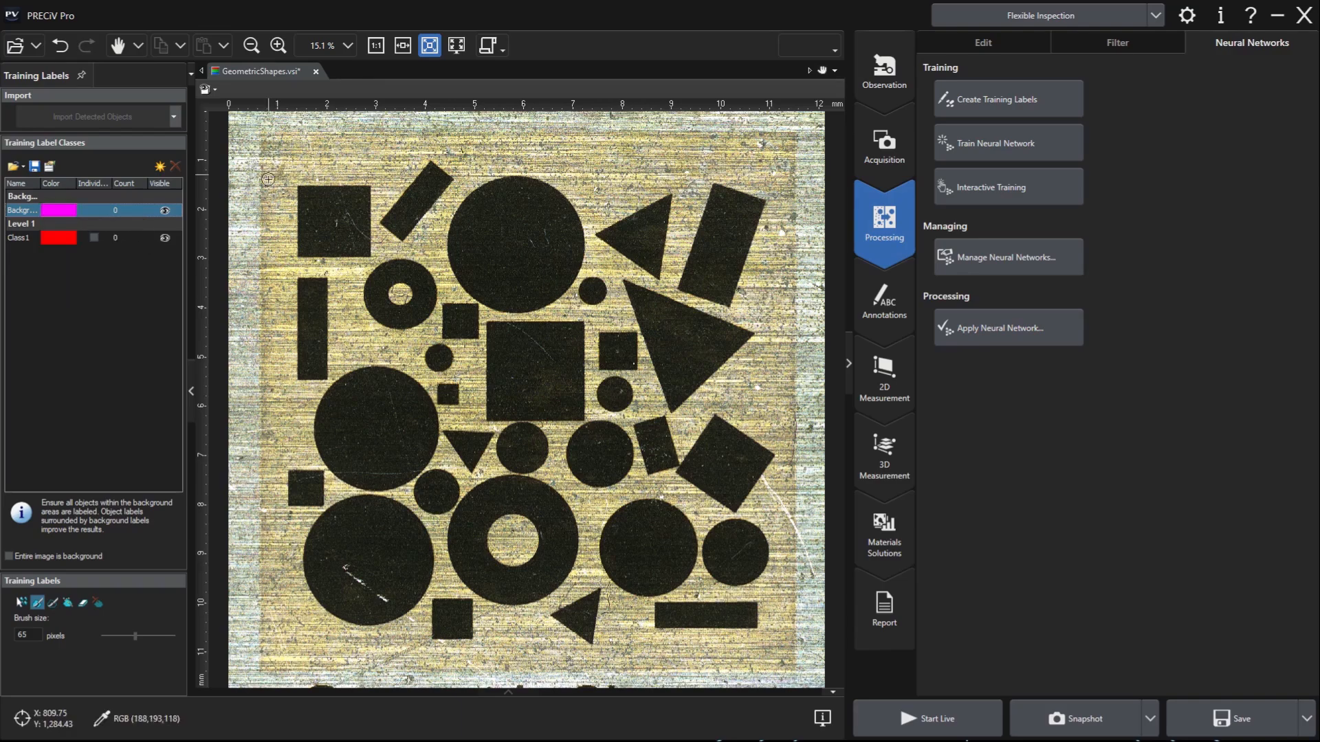
Step: Paint background labels around the image's upper-left corner and down along its left edge
{"action": "mouse_move", "coordinate": [268, 216]}
{"action": "left_mouse_down"}
{"action": "mouse_move", "coordinate": [269, 150]}
{"action": "mouse_move", "coordinate": [385, 148]}
{"action": "mouse_move", "coordinate": [292, 168]}
{"action": "mouse_move", "coordinate": [275, 217]}
{"action": "mouse_move", "coordinate": [274, 199]}
{"action": "left_mouse_up"}
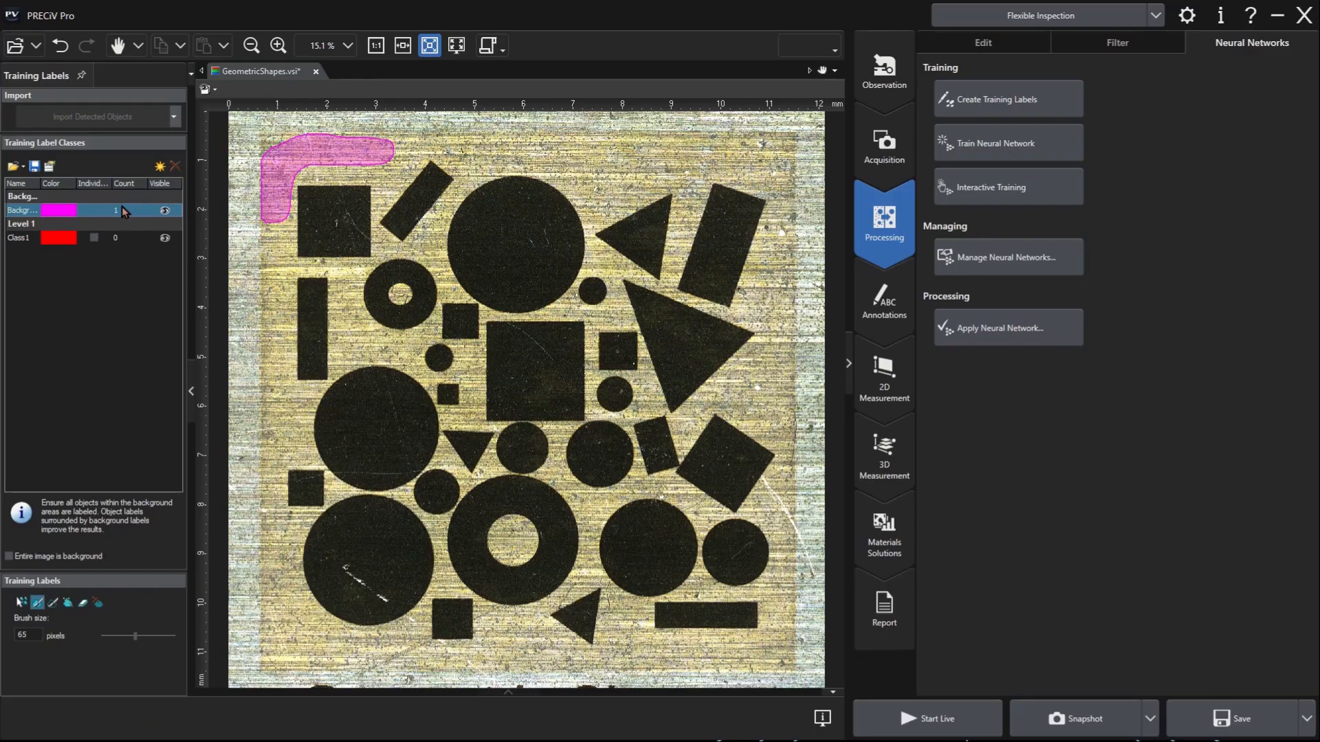
{"action": "mouse_move", "coordinate": [244, 277]}
{"action": "left_mouse_down"}
{"action": "mouse_move", "coordinate": [247, 396]}
{"action": "mouse_move", "coordinate": [267, 397]}
{"action": "mouse_move", "coordinate": [268, 276]}
{"action": "mouse_move", "coordinate": [255, 262]}
{"action": "mouse_move", "coordinate": [247, 278]}
{"action": "left_mouse_up"}
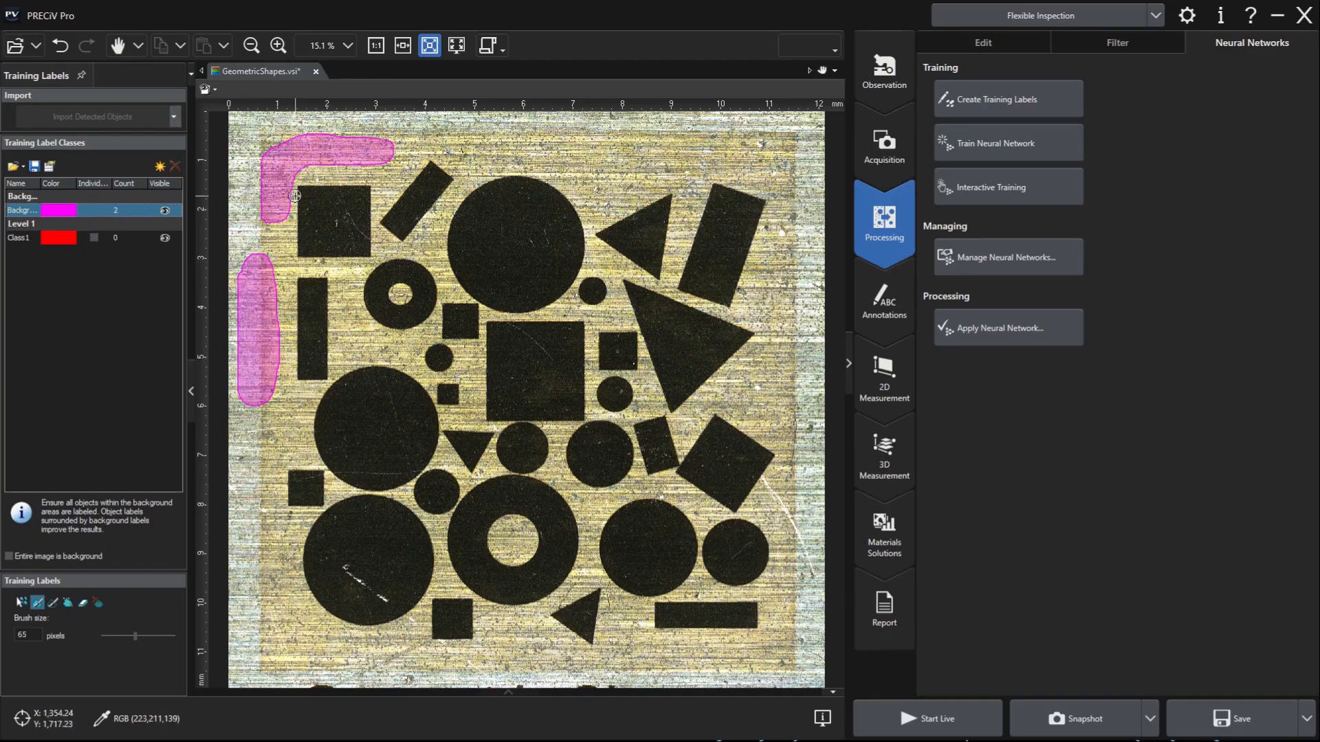
{"action": "mouse_move", "coordinate": [246, 487]}
{"action": "left_mouse_down"}
{"action": "mouse_move", "coordinate": [265, 351]}
{"action": "mouse_move", "coordinate": [249, 367]}
{"action": "mouse_move", "coordinate": [246, 486]}
{"action": "left_mouse_up"}
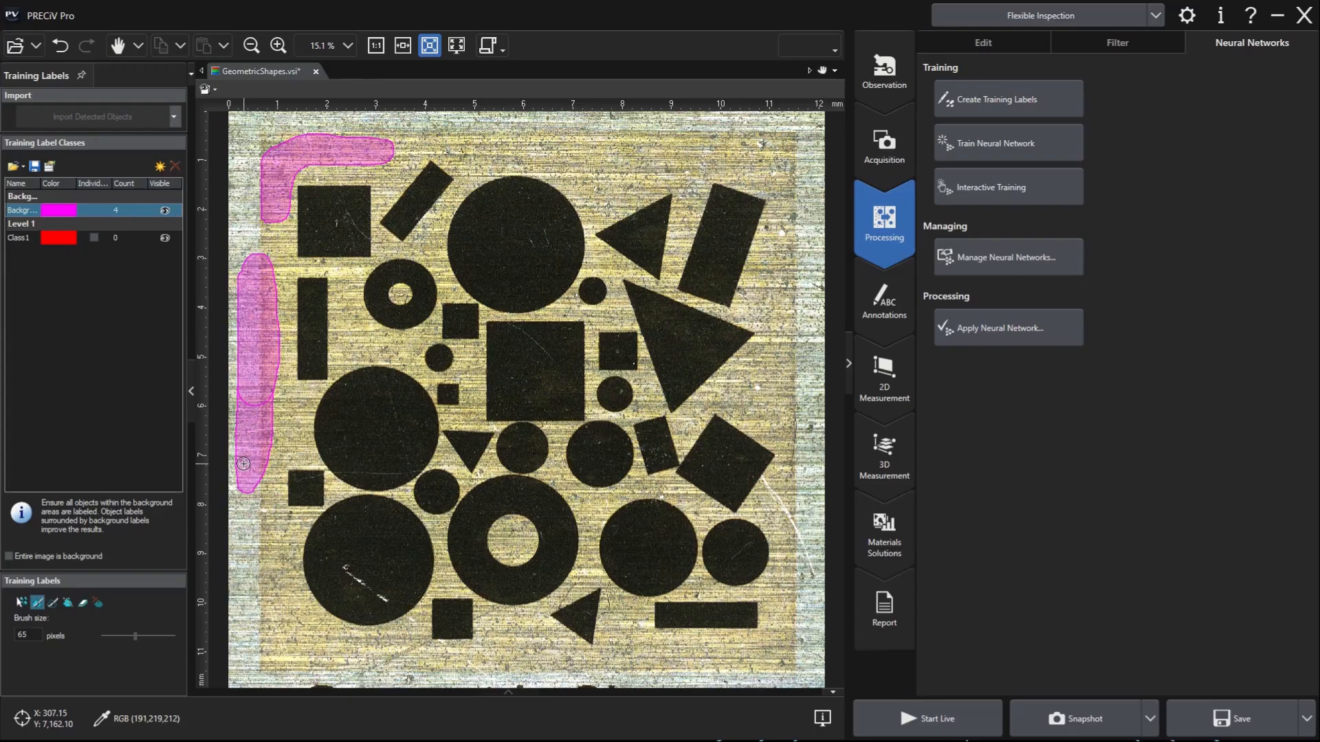
Step: Delete the lower background label on the image's left edge and repaint that area as an extension of the label above it
{"action": "left_click", "coordinate": [23, 603]}
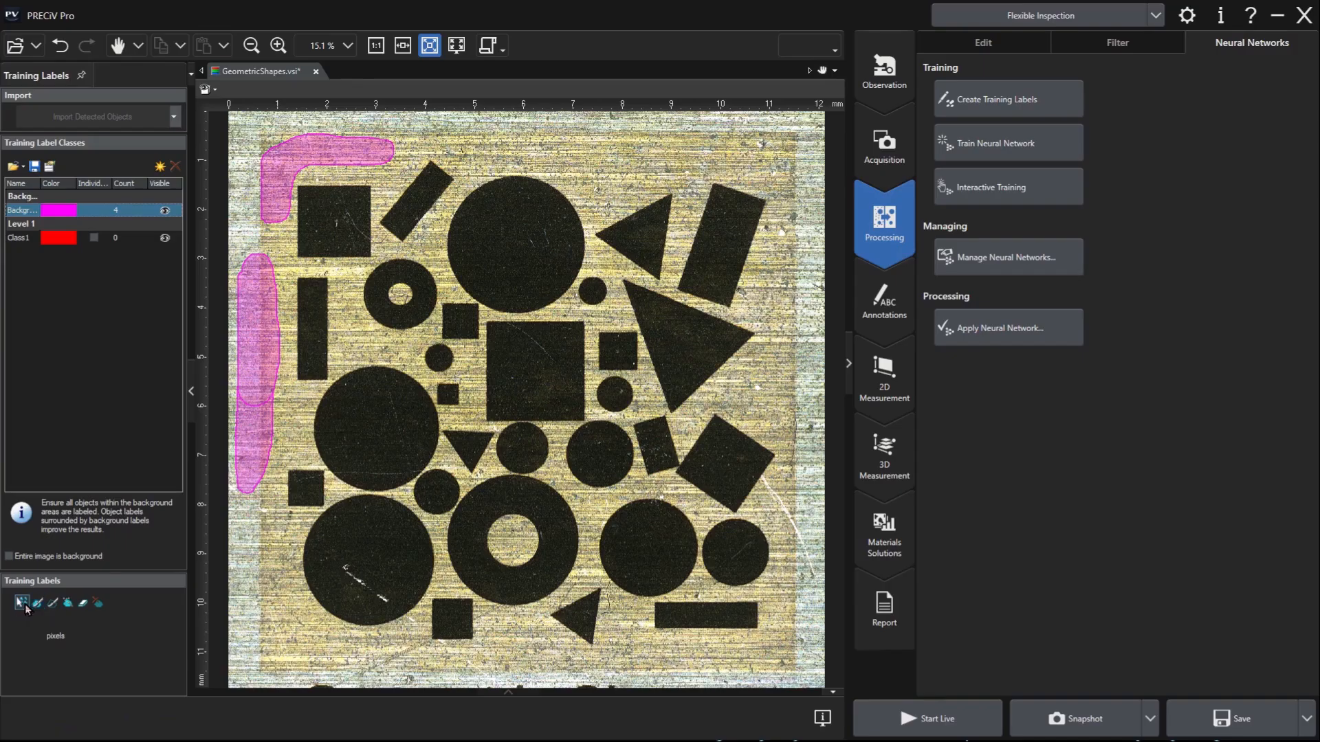
{"action": "left_click", "coordinate": [249, 458]}
{"action": "left_click", "coordinate": [255, 335]}
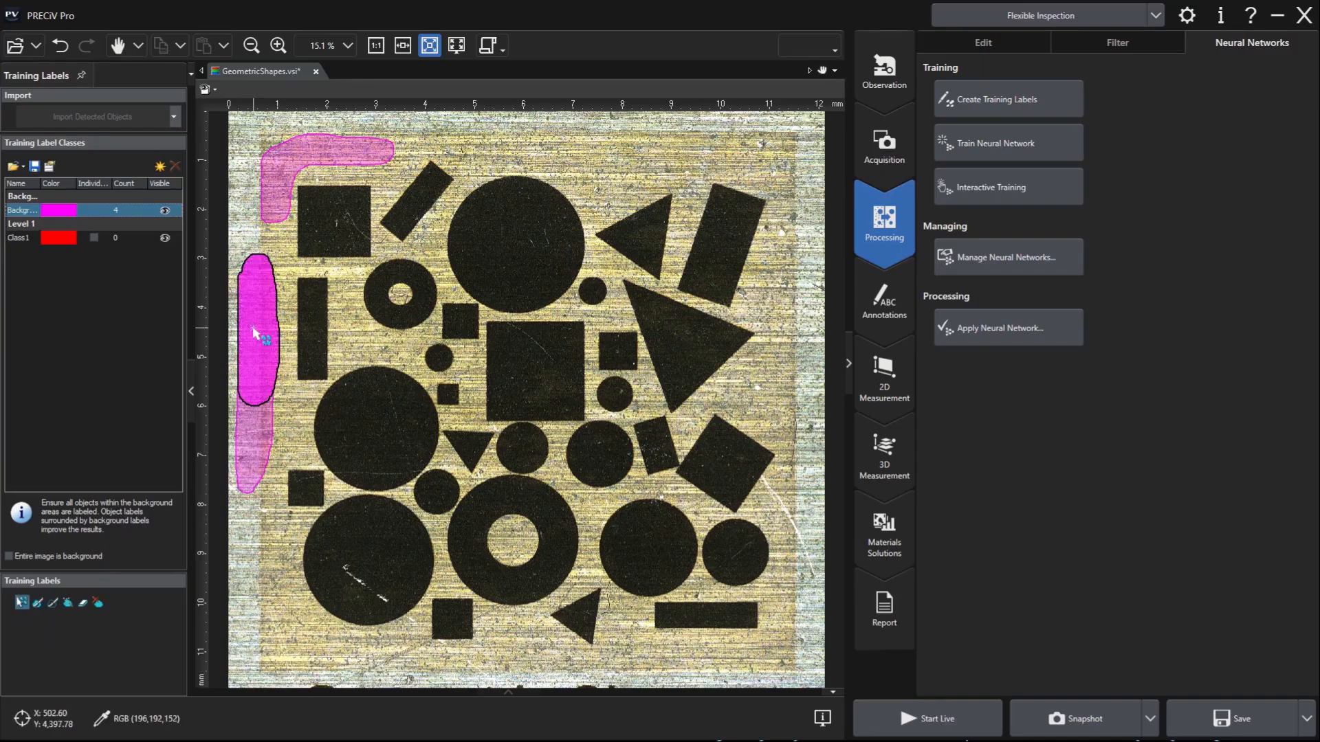
{"action": "left_click", "coordinate": [249, 455]}
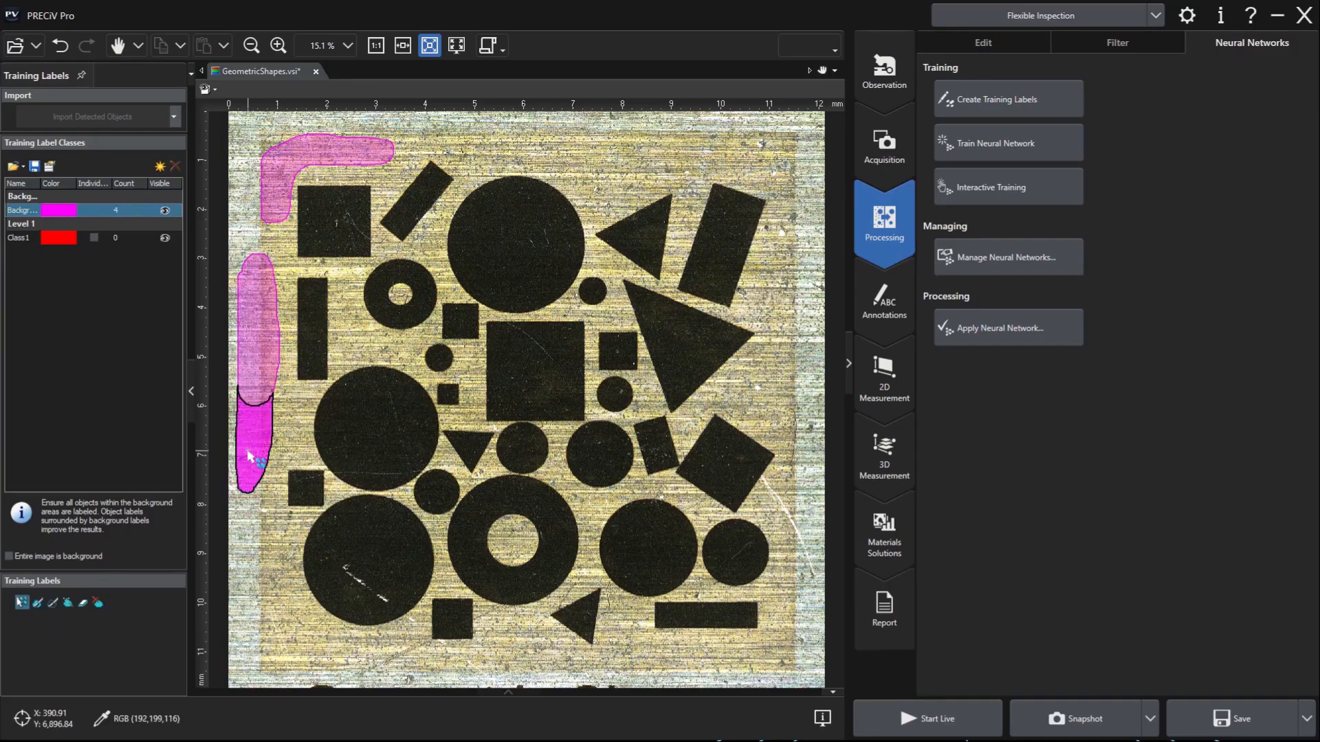
{"action": "left_click", "coordinate": [98, 604]}
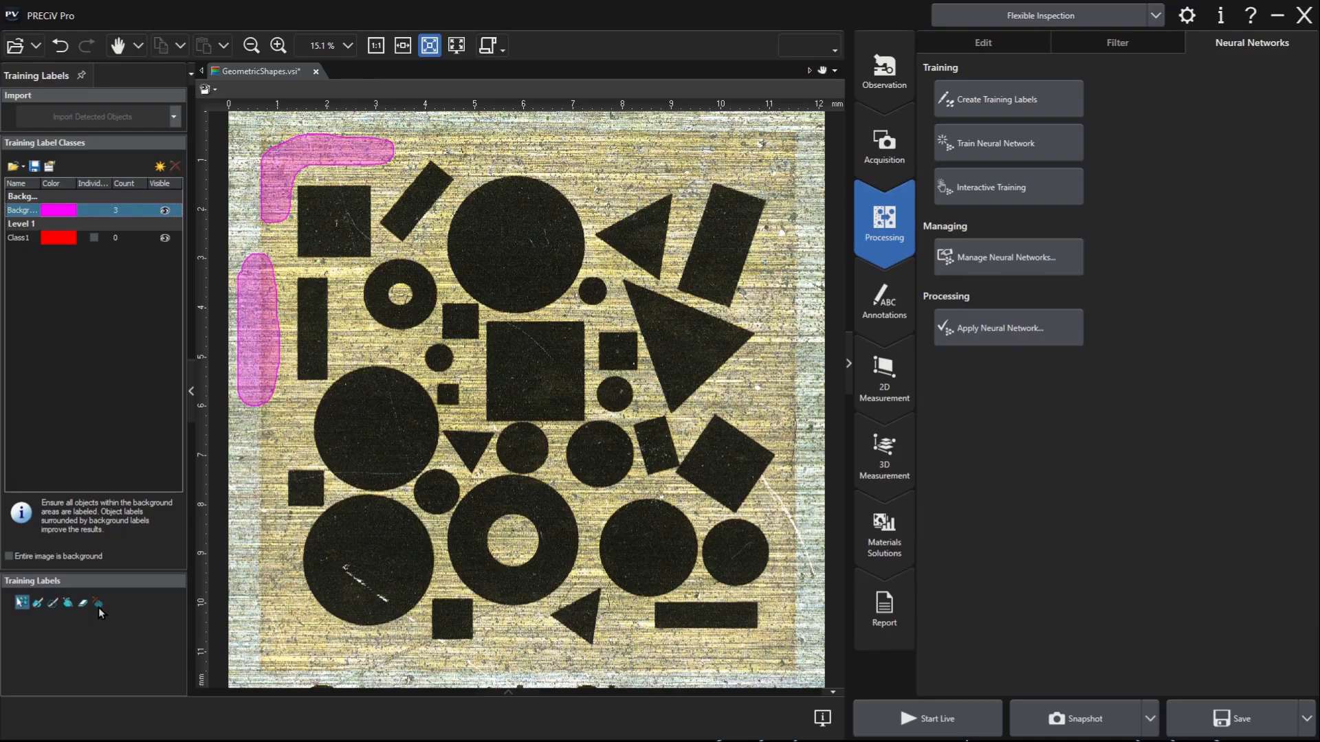
{"action": "left_click", "coordinate": [42, 602]}
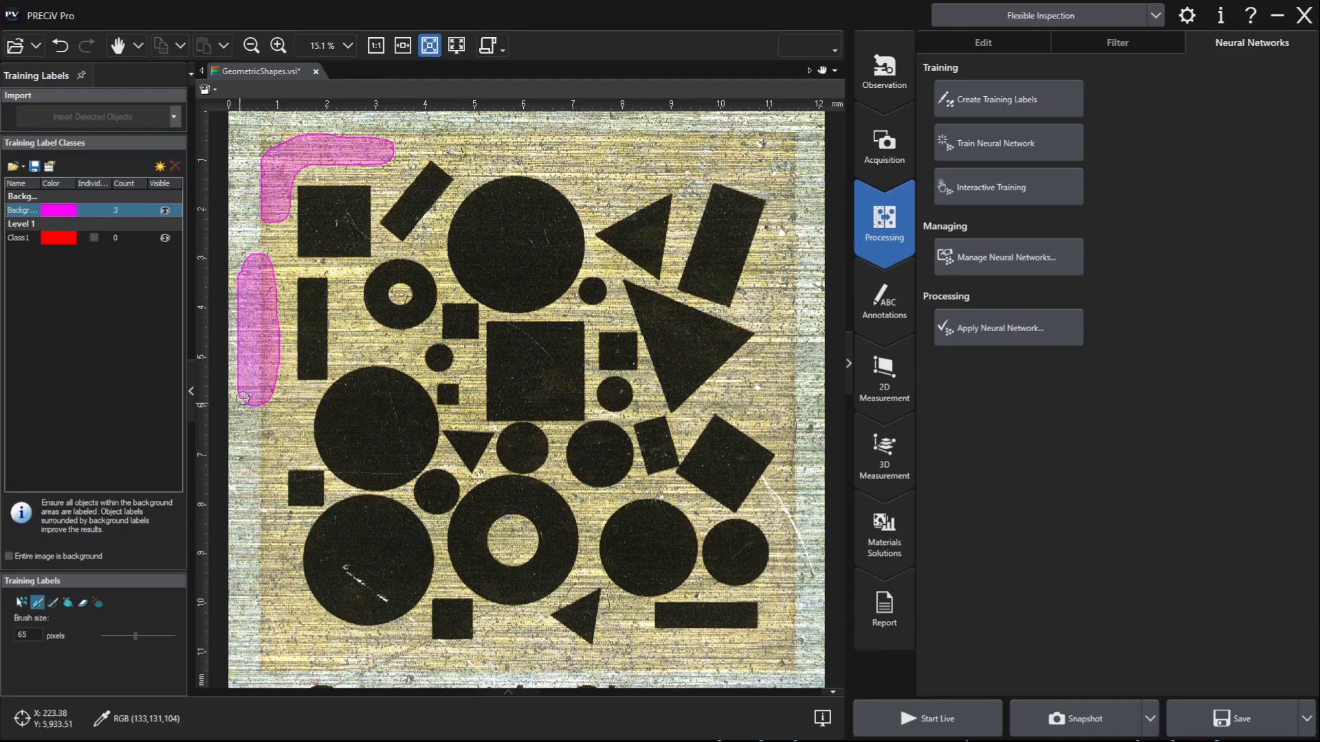
{"action": "mouse_move", "coordinate": [255, 366]}
{"action": "left_mouse_down"}
{"action": "mouse_move", "coordinate": [272, 465]}
{"action": "mouse_move", "coordinate": [242, 493]}
{"action": "mouse_move", "coordinate": [252, 368]}
{"action": "left_mouse_up"}
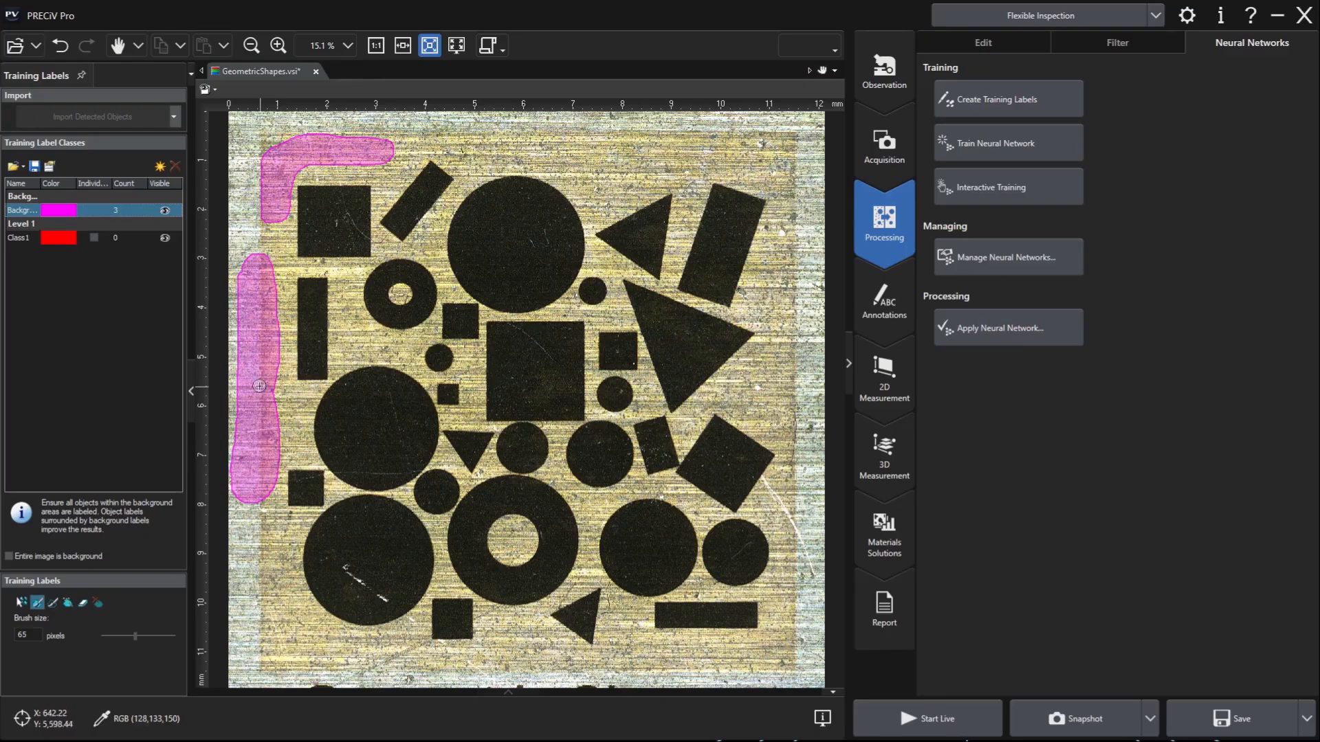
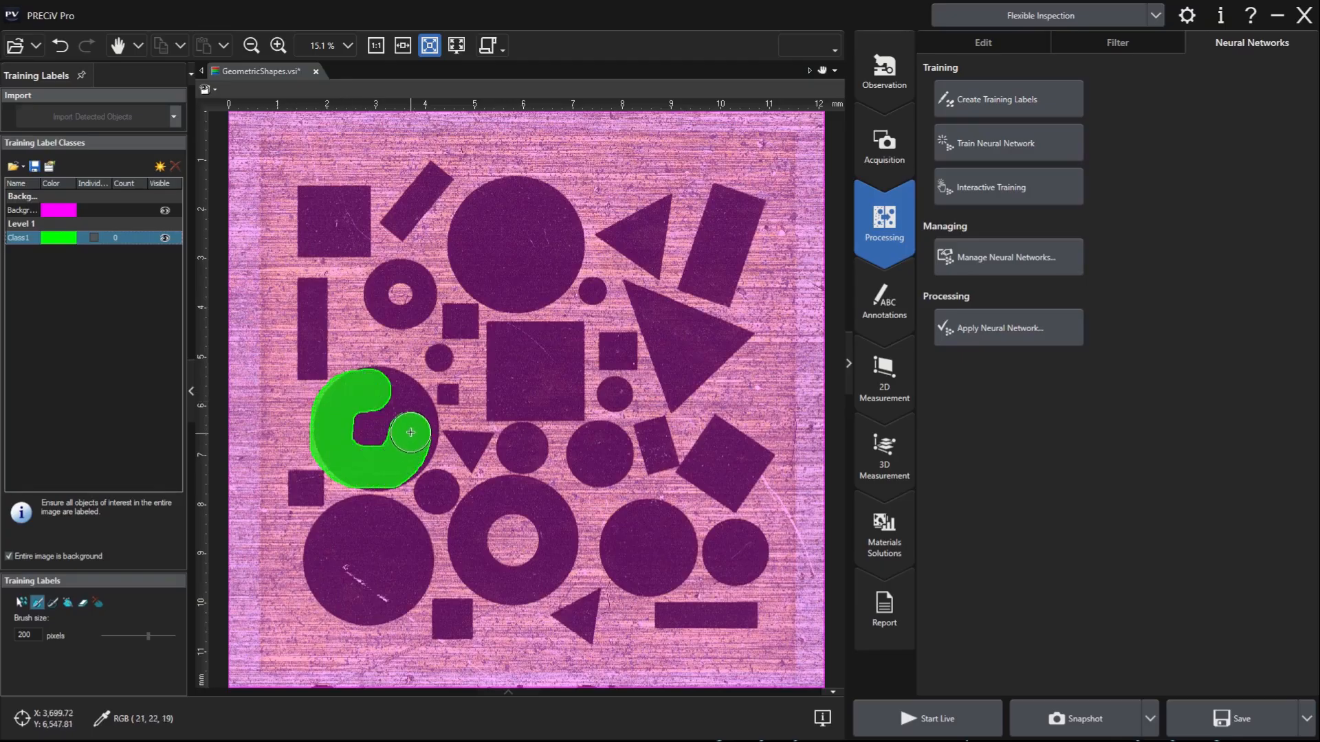
Step: Paint Class1 labels over the large left circle and the large lower ring with a 200-pixel brush, leaving the ring's hole unpainted
{"action": "mouse_move", "coordinate": [356, 441]}
{"action": "left_mouse_down"}
{"action": "mouse_move", "coordinate": [383, 468]}
{"action": "mouse_move", "coordinate": [416, 457]}
{"action": "mouse_move", "coordinate": [412, 416]}
{"action": "left_mouse_up"}
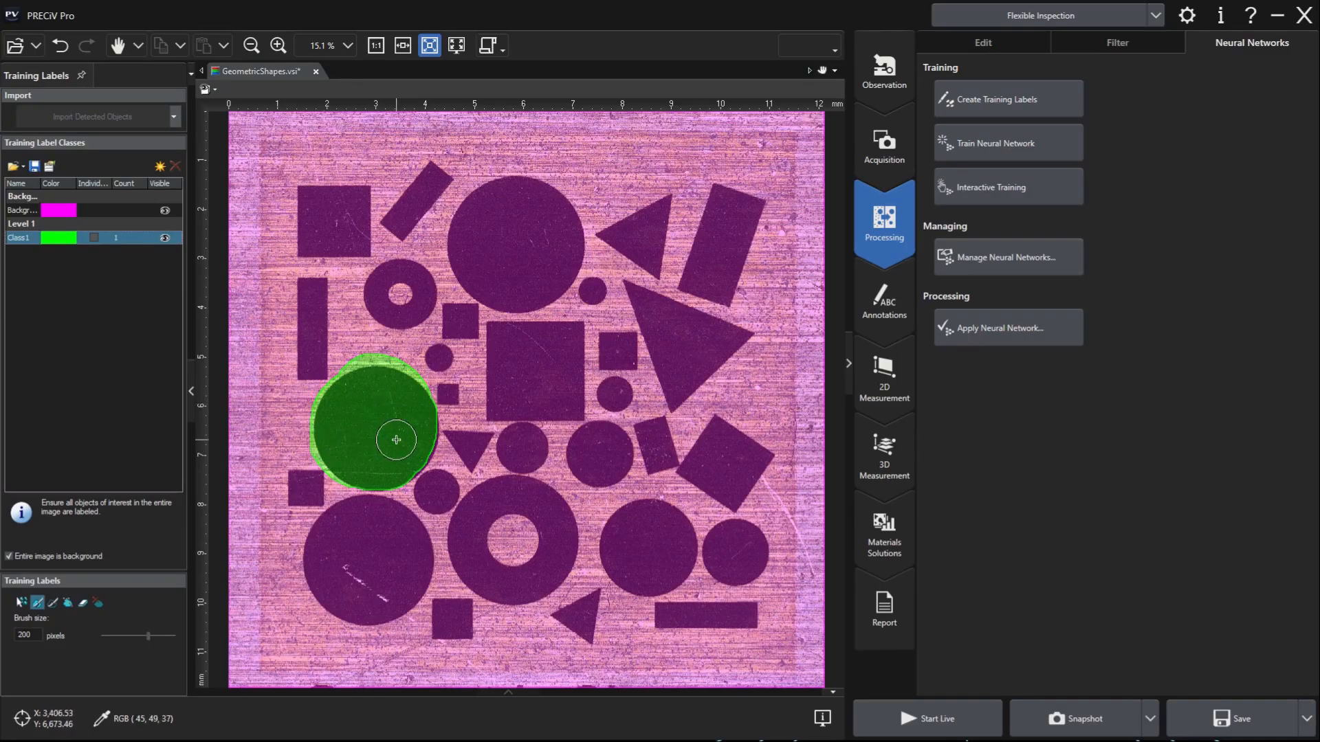
{"action": "mouse_move", "coordinate": [512, 496]}
{"action": "left_mouse_down"}
{"action": "mouse_move", "coordinate": [469, 531]}
{"action": "mouse_move", "coordinate": [501, 579]}
{"action": "mouse_move", "coordinate": [560, 567]}
{"action": "mouse_move", "coordinate": [481, 500]}
{"action": "left_mouse_up"}
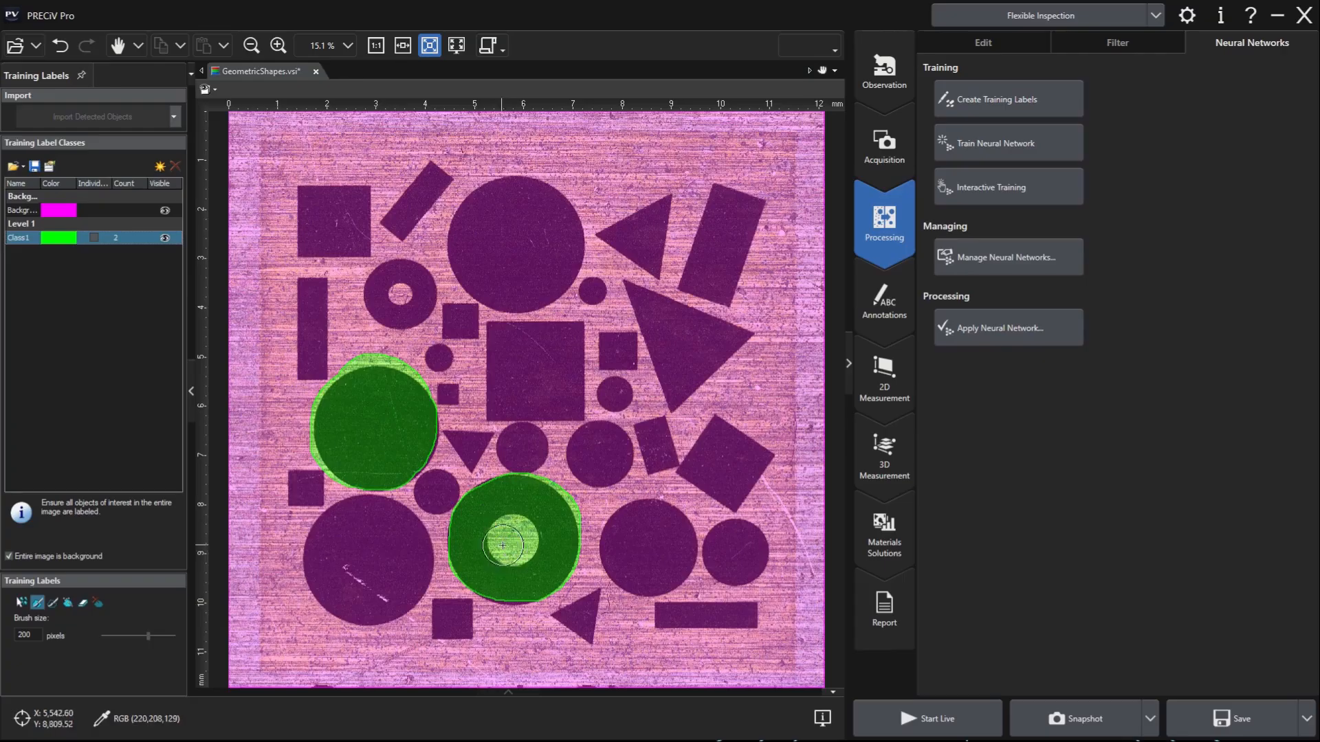
{"action": "left_click", "coordinate": [60, 45]}
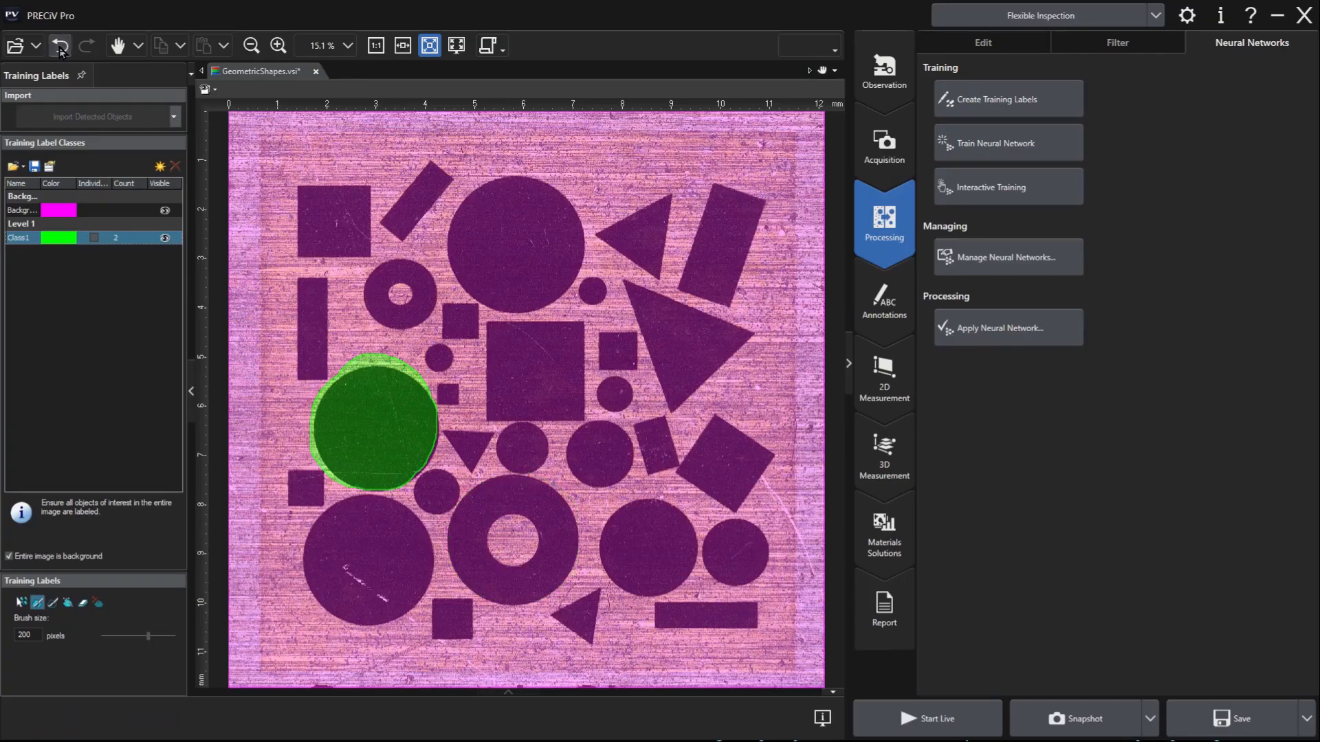
{"action": "left_click", "coordinate": [53, 605]}
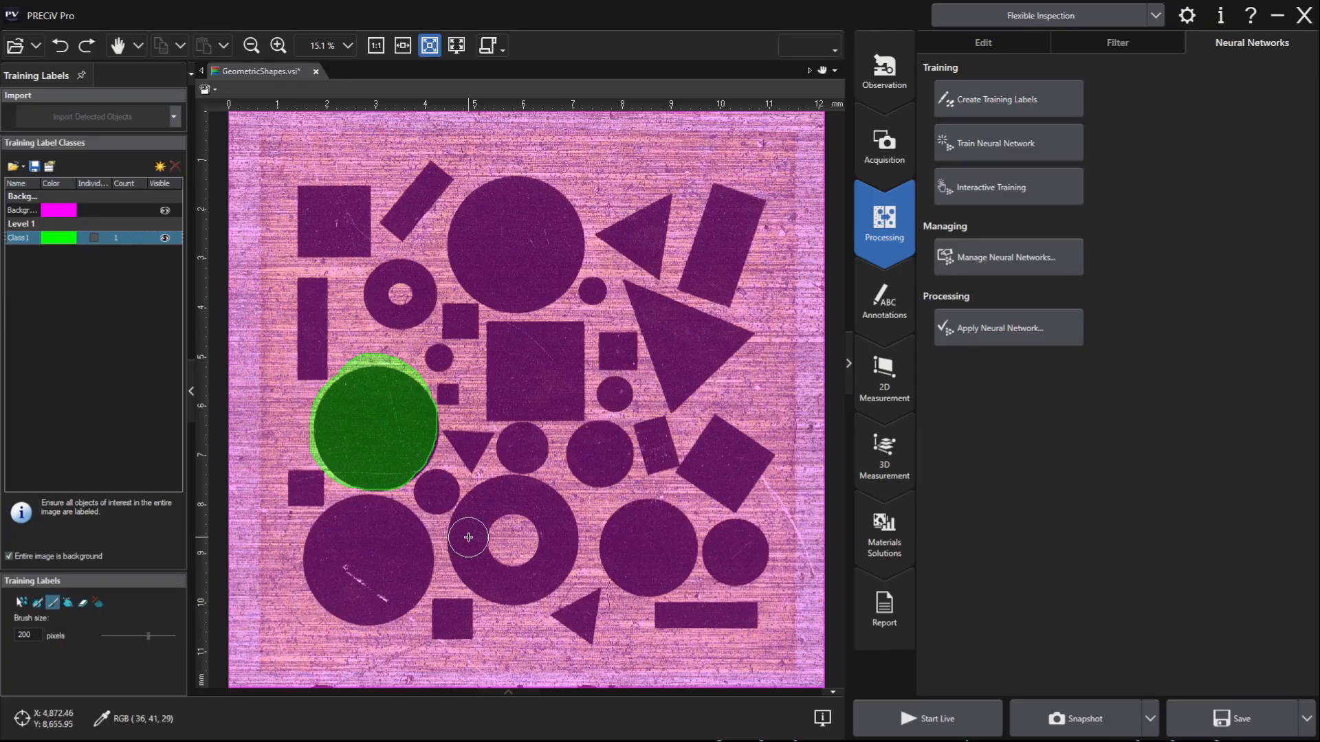
{"action": "mouse_move", "coordinate": [468, 536]}
{"action": "left_mouse_down"}
{"action": "mouse_move", "coordinate": [472, 564]}
{"action": "mouse_move", "coordinate": [499, 582]}
{"action": "mouse_move", "coordinate": [537, 585]}
{"action": "mouse_move", "coordinate": [560, 549]}
{"action": "mouse_move", "coordinate": [560, 520]}
{"action": "mouse_move", "coordinate": [535, 500]}
{"action": "mouse_move", "coordinate": [457, 517]}
{"action": "mouse_move", "coordinate": [474, 508]}
{"action": "left_mouse_up"}
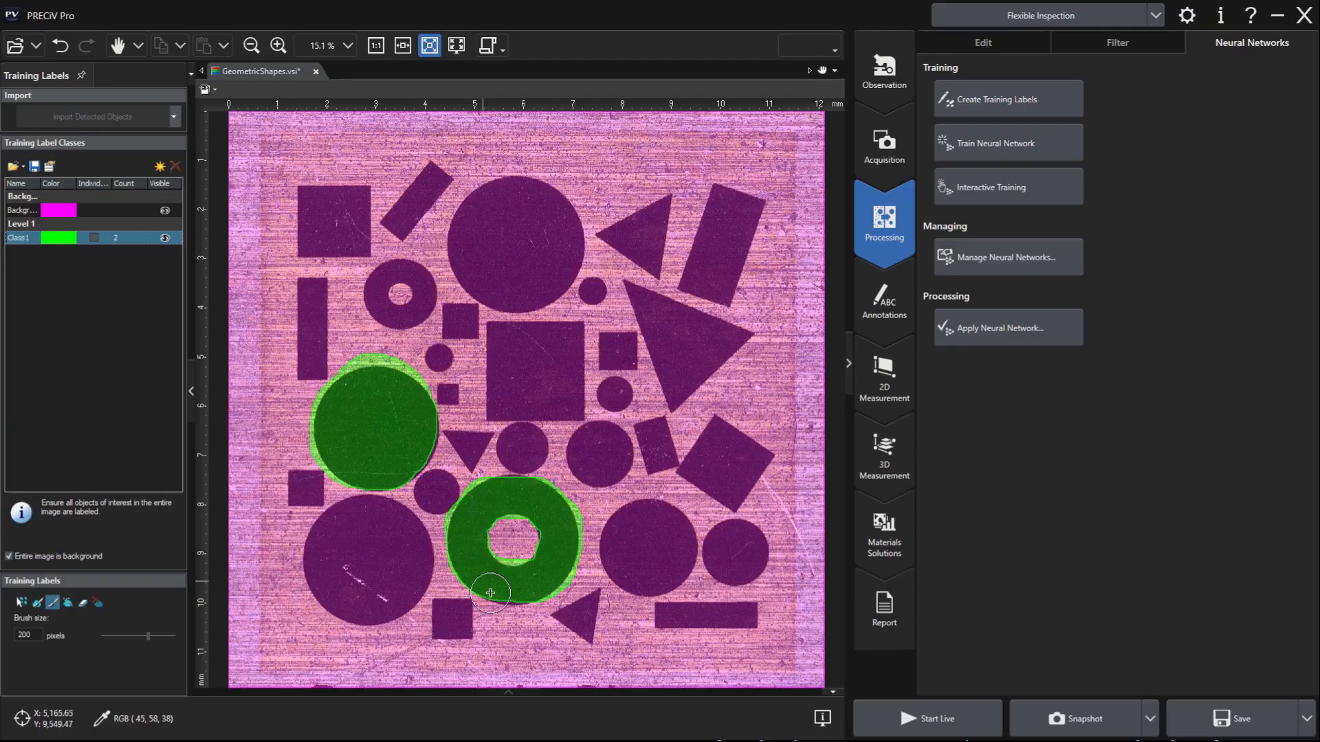
Step: Erase the Class1 label overlap inside the large ring's hole with the 200-pixel eraser
{"action": "scroll", "coordinate": [523, 538], "scroll_direction": "up", "scroll_amount": 3}
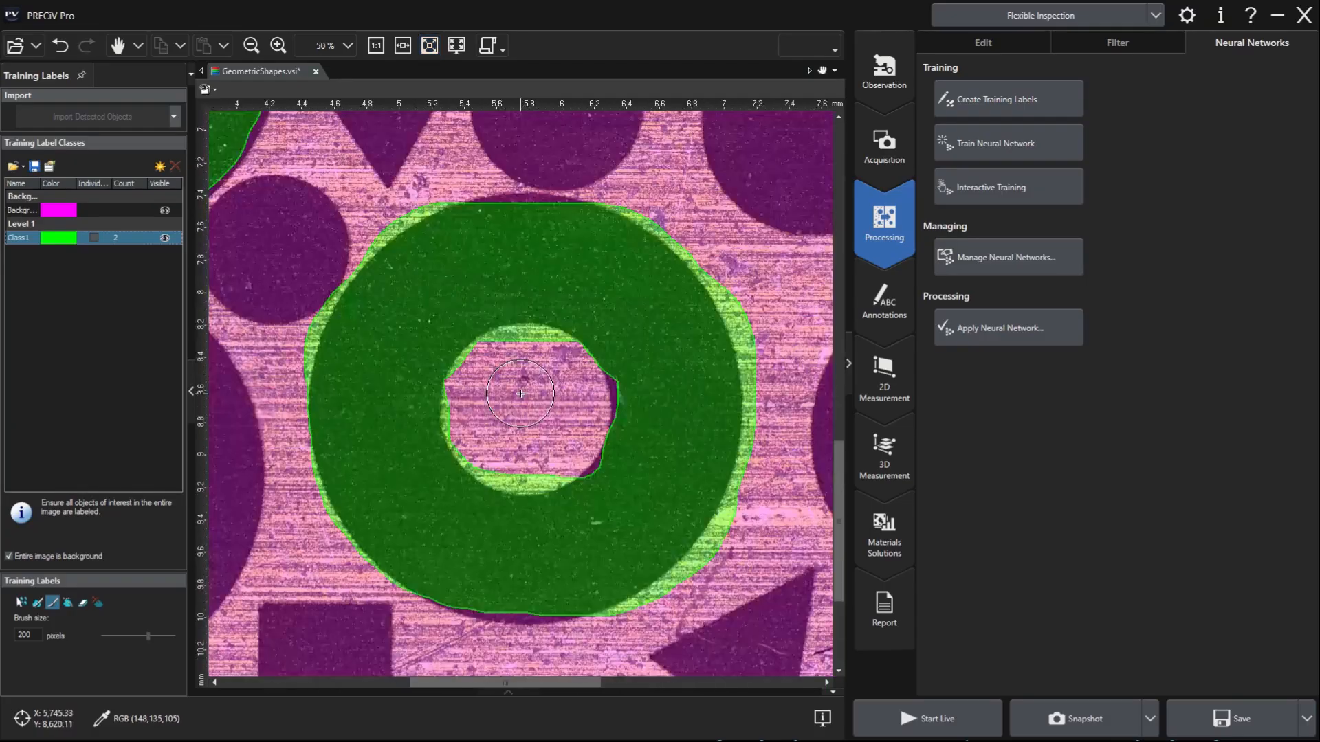
{"action": "left_click", "coordinate": [82, 602]}
{"action": "mouse_move", "coordinate": [523, 424]}
{"action": "left_mouse_down"}
{"action": "mouse_move", "coordinate": [532, 416]}
{"action": "mouse_move", "coordinate": [512, 421]}
{"action": "mouse_move", "coordinate": [509, 406]}
{"action": "mouse_move", "coordinate": [528, 400]}
{"action": "left_mouse_up"}
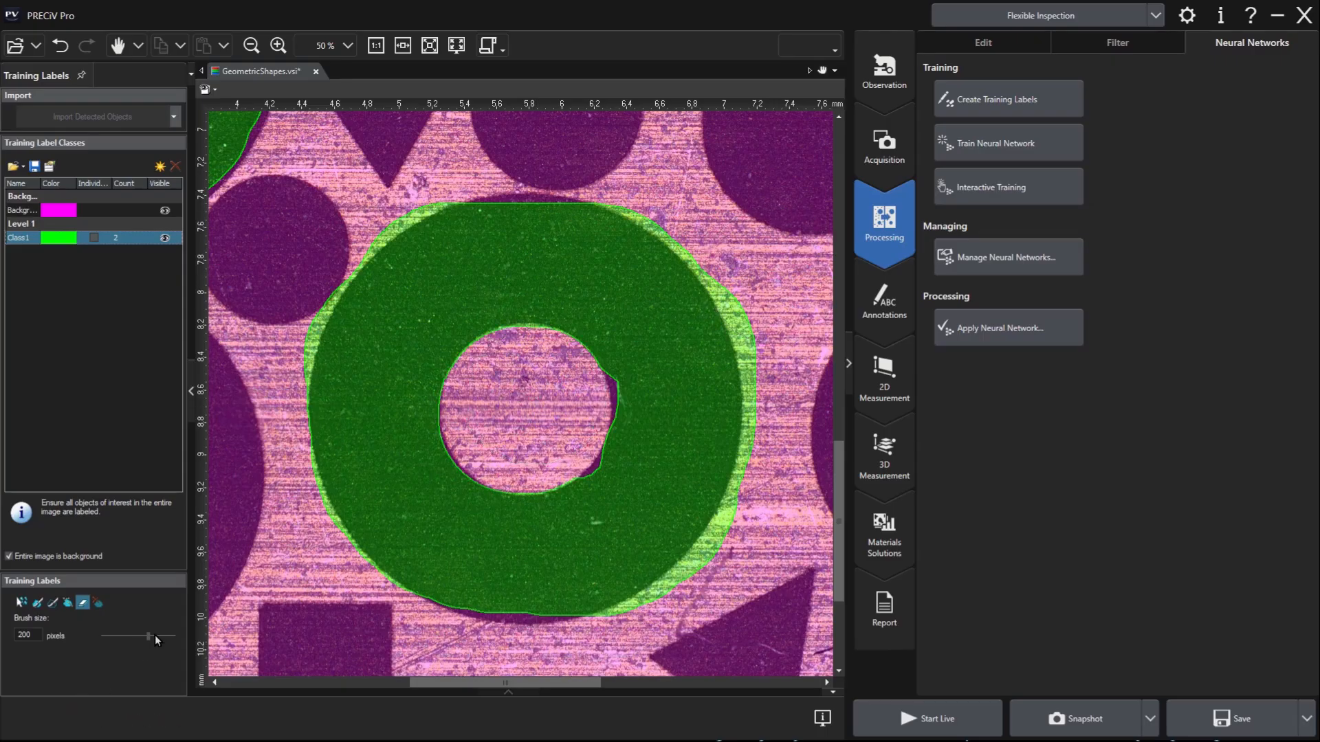
Step: Set the eraser size to 16 pixels and trim the excess label along the large ring's right outer edge
{"action": "left_click_drag", "start_coordinate": [149, 635], "coordinate": [122, 639]}
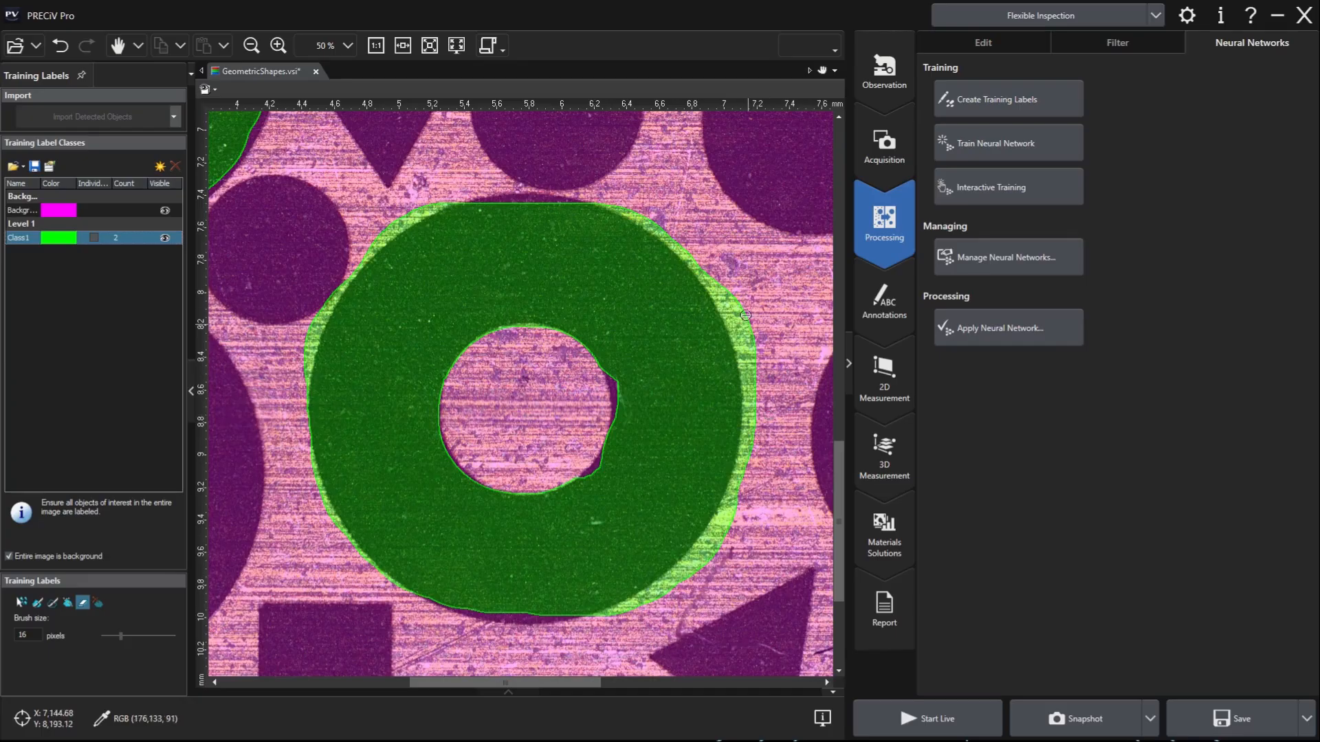
{"action": "left_click_drag", "start_coordinate": [730, 283], "coordinate": [754, 363]}
{"action": "left_click_drag", "start_coordinate": [737, 289], "coordinate": [753, 412]}
{"action": "mouse_move", "coordinate": [724, 308]}
{"action": "left_mouse_down"}
{"action": "mouse_move", "coordinate": [618, 206]}
{"action": "mouse_move", "coordinate": [720, 283]}
{"action": "mouse_move", "coordinate": [685, 256]}
{"action": "mouse_move", "coordinate": [696, 265]}
{"action": "left_mouse_up"}
{"action": "mouse_move", "coordinate": [758, 438]}
{"action": "left_mouse_down"}
{"action": "mouse_move", "coordinate": [728, 535]}
{"action": "mouse_move", "coordinate": [681, 583]}
{"action": "mouse_move", "coordinate": [739, 497]}
{"action": "left_mouse_up"}
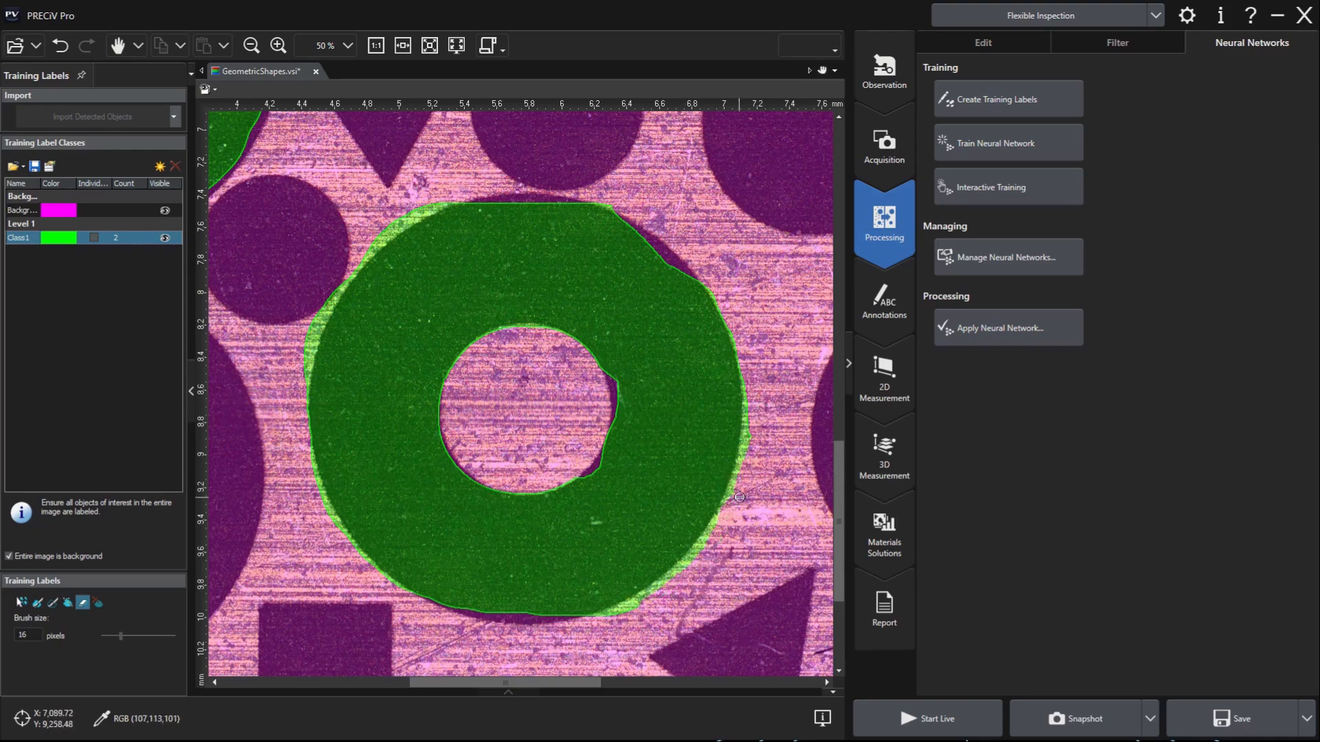
Step: Set the eraser size to 35 pixels and trim the excess Class1 label around the edge of the large left circle
{"action": "scroll", "coordinate": [534, 550], "scroll_direction": "down", "scroll_amount": 5}
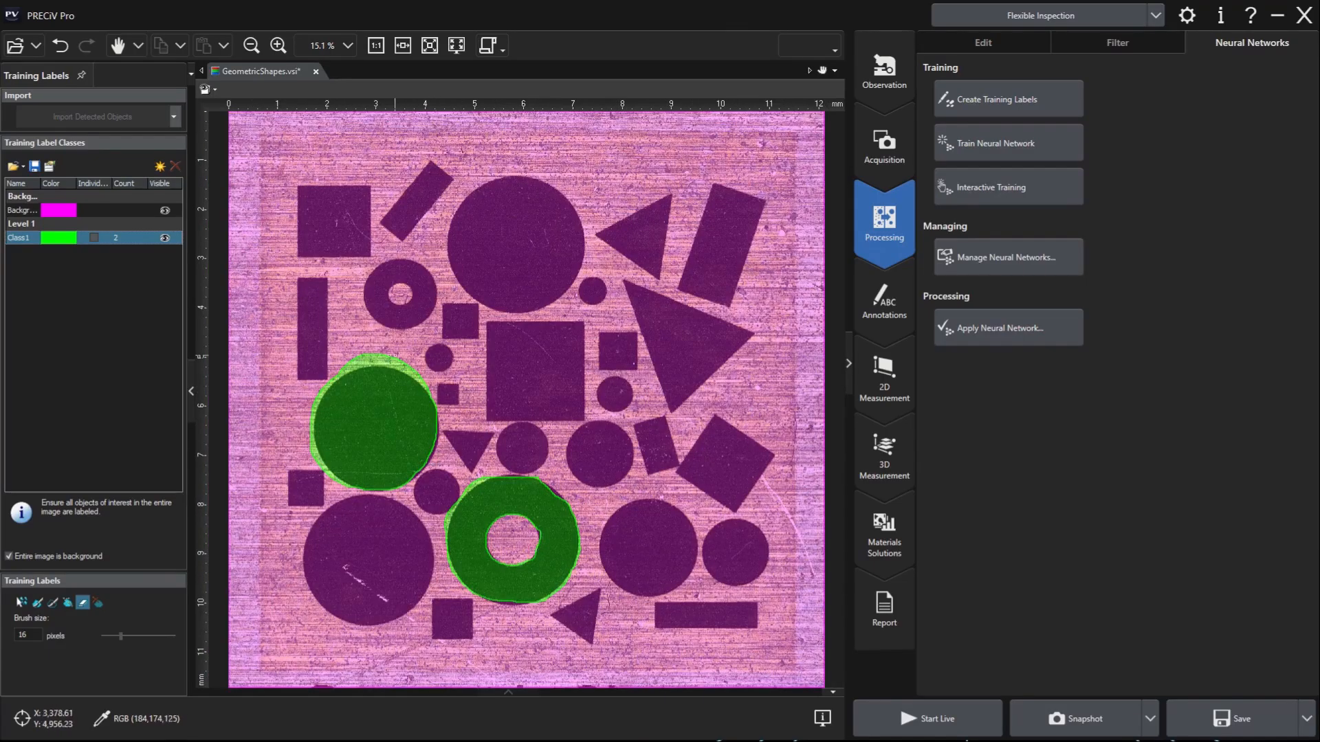
{"action": "left_click_drag", "start_coordinate": [125, 638], "coordinate": [131, 640]}
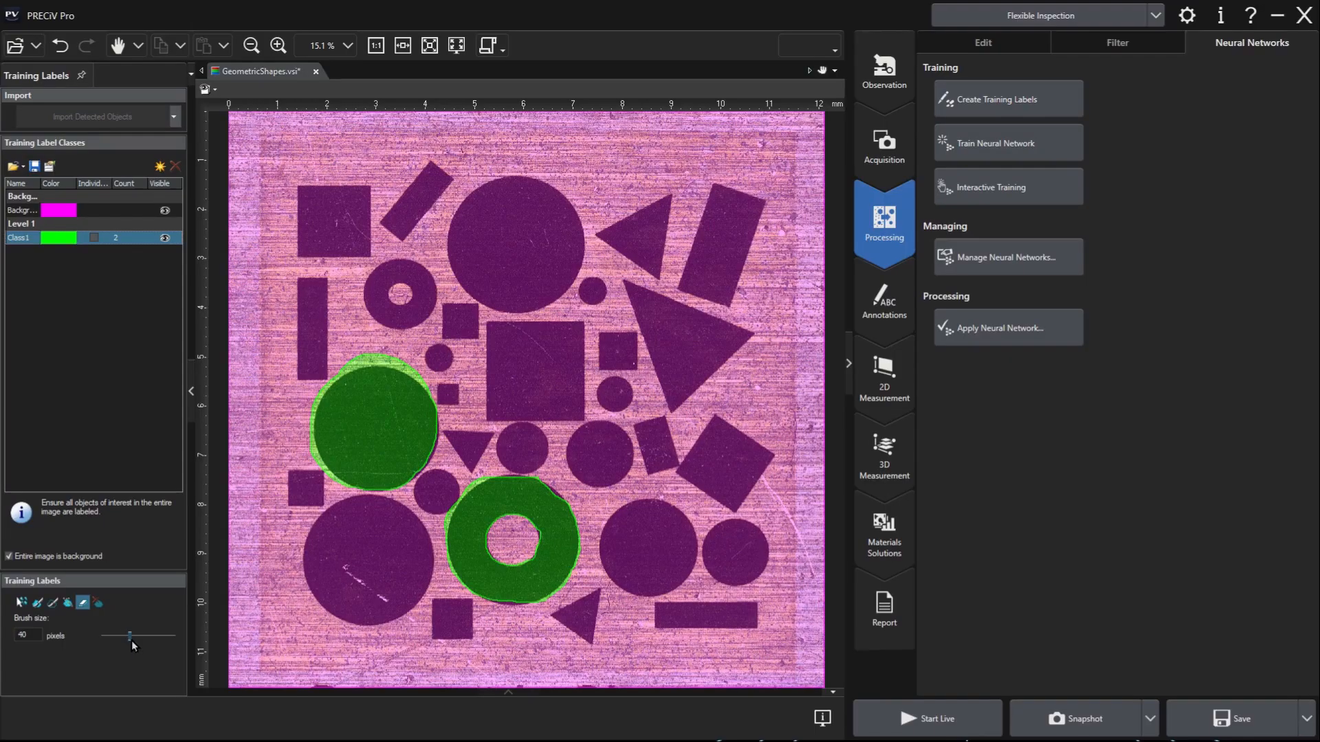
{"action": "mouse_move", "coordinate": [419, 365]}
{"action": "left_mouse_down"}
{"action": "mouse_move", "coordinate": [347, 359]}
{"action": "mouse_move", "coordinate": [411, 360]}
{"action": "mouse_move", "coordinate": [394, 361]}
{"action": "left_mouse_up"}
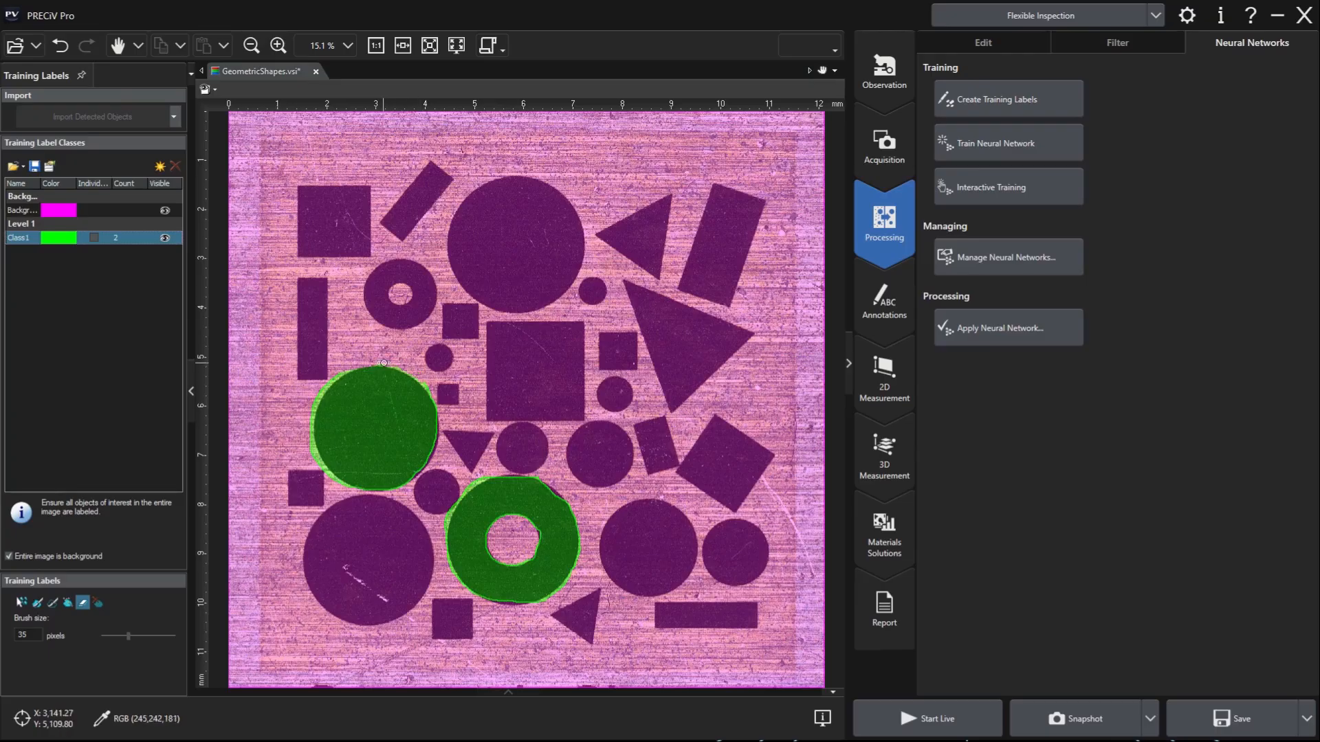
{"action": "scroll", "coordinate": [516, 386], "scroll_direction": "up", "scroll_amount": 4}
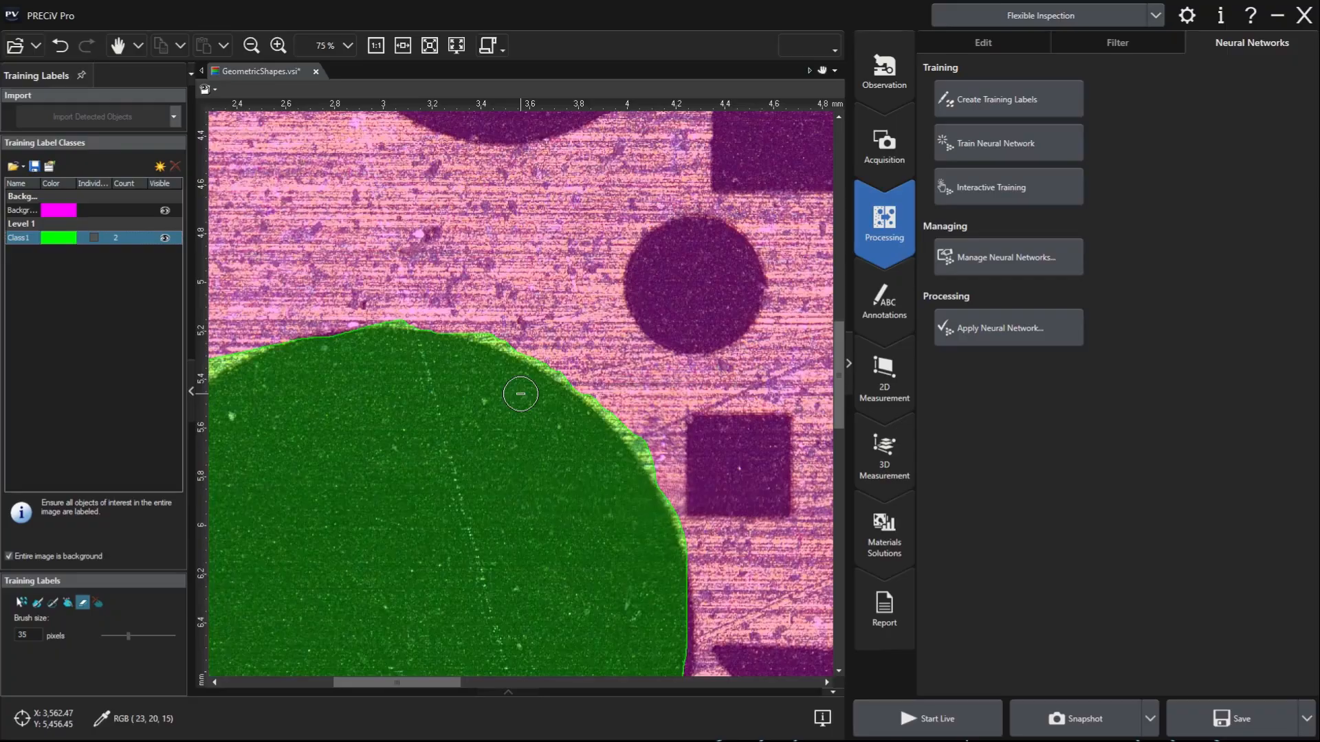
{"action": "scroll", "coordinate": [412, 358], "scroll_direction": "down", "scroll_amount": 2}
{"action": "mouse_move", "coordinate": [383, 375]}
{"action": "left_mouse_down"}
{"action": "mouse_move", "coordinate": [338, 432]}
{"action": "mouse_move", "coordinate": [318, 514]}
{"action": "mouse_move", "coordinate": [331, 568]}
{"action": "mouse_move", "coordinate": [381, 622]}
{"action": "left_mouse_up"}
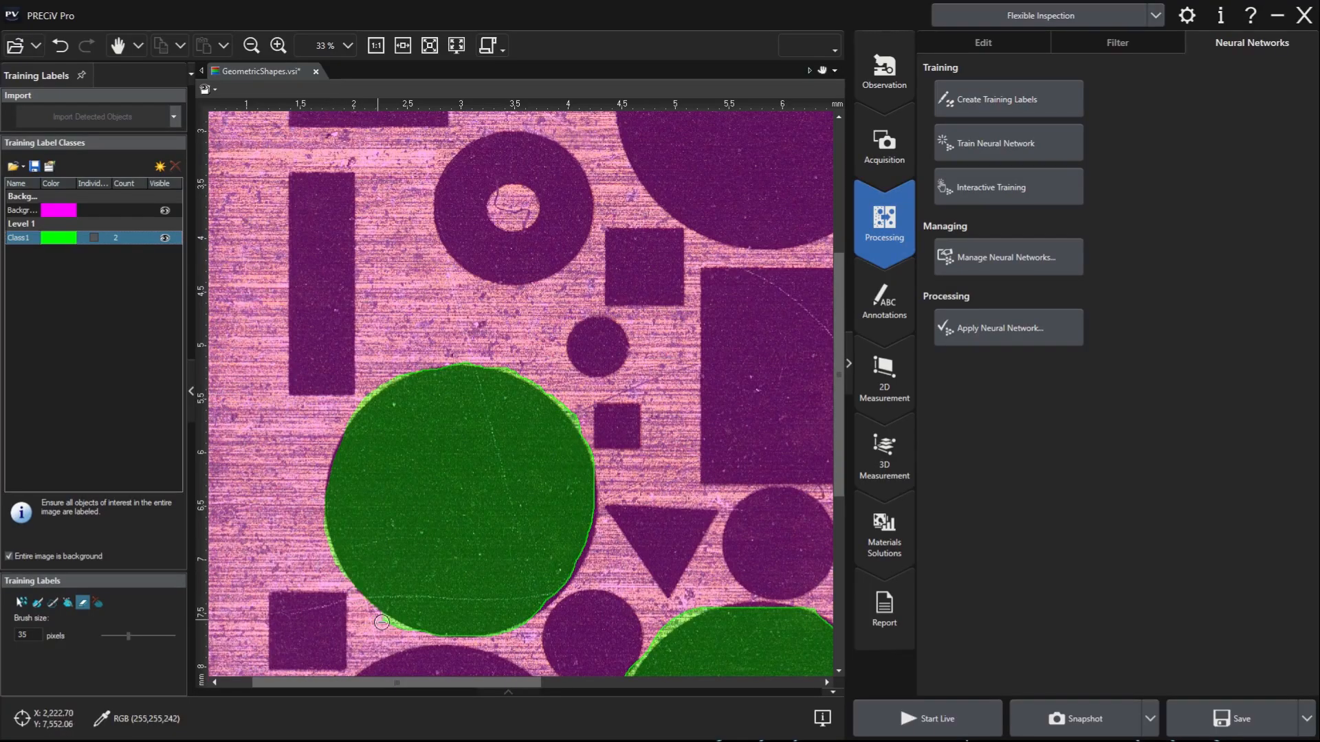
{"action": "scroll", "coordinate": [427, 413], "scroll_direction": "down", "scroll_amount": 3}
{"action": "scroll", "coordinate": [472, 418], "scroll_direction": "up", "scroll_amount": 2}
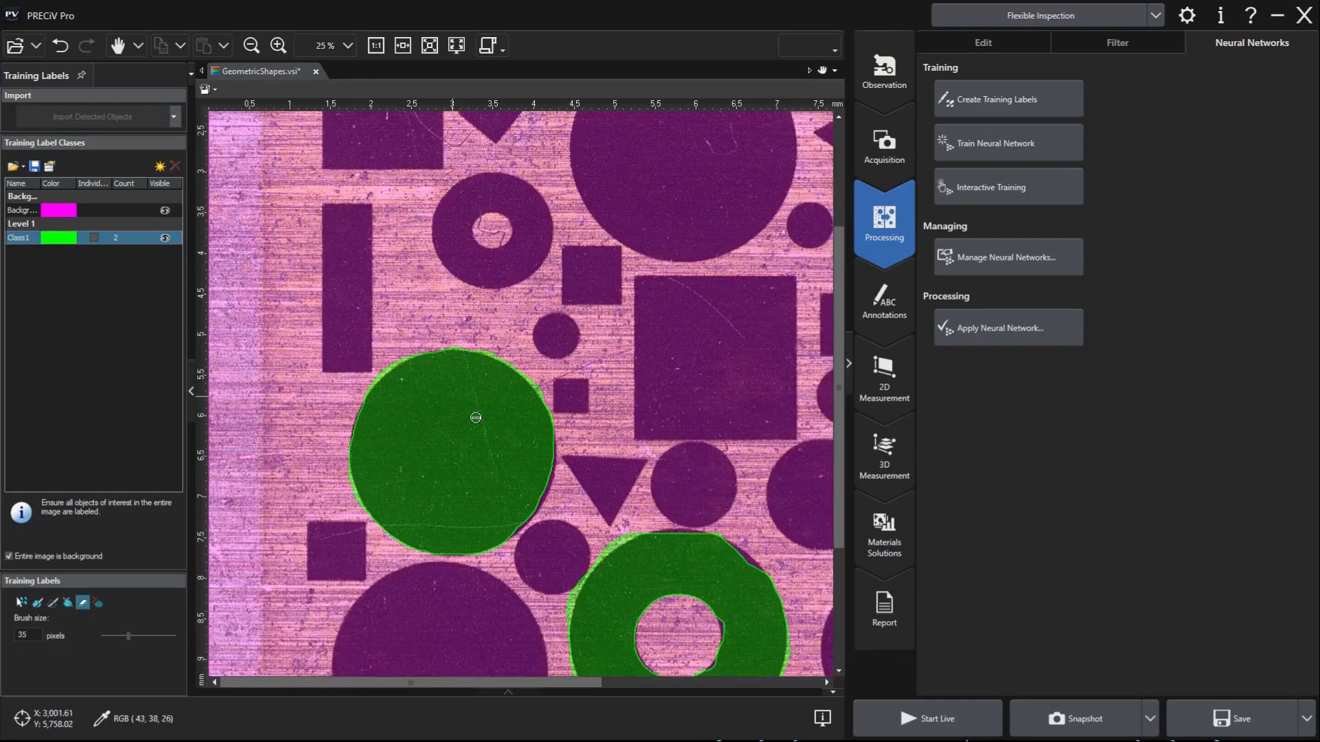
{"action": "scroll", "coordinate": [447, 470], "scroll_direction": "down", "scroll_amount": 1}
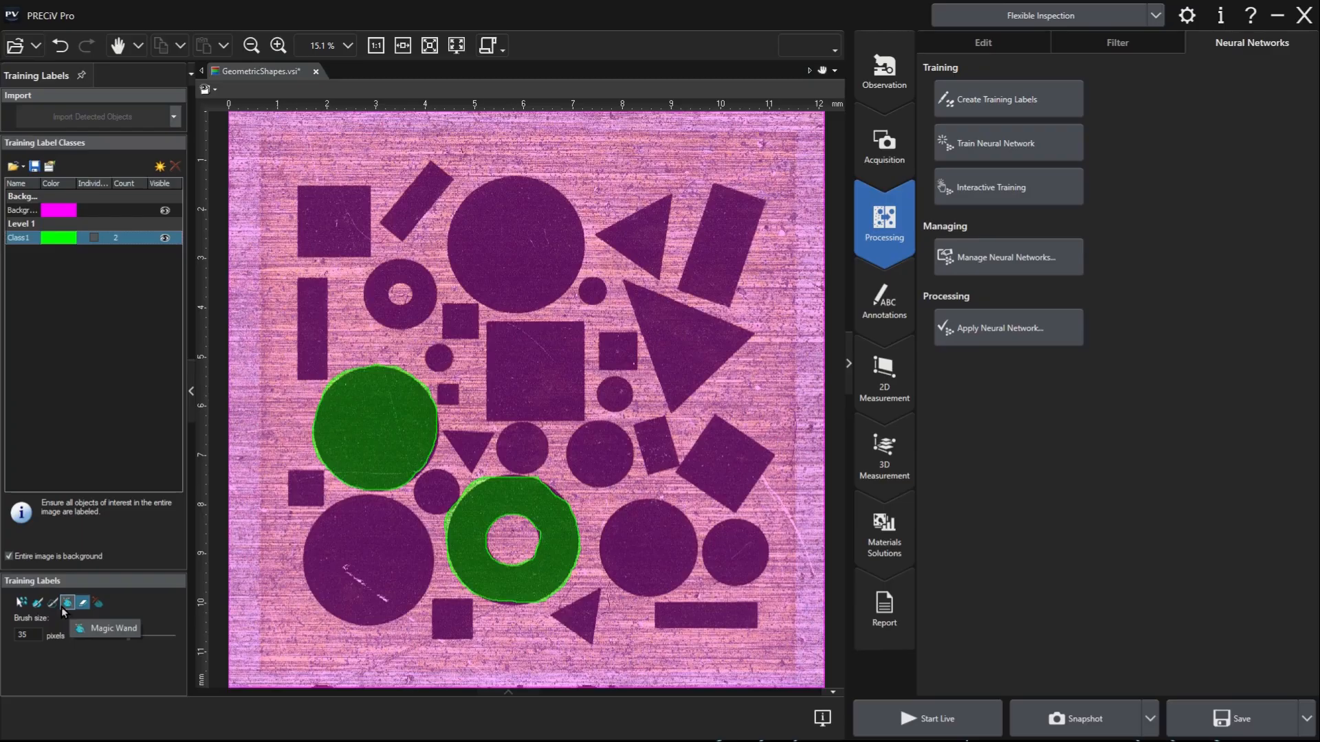
Step: Select the Class1 labels on the large left circle and the large ring and delete them
{"action": "left_click", "coordinate": [21, 602]}
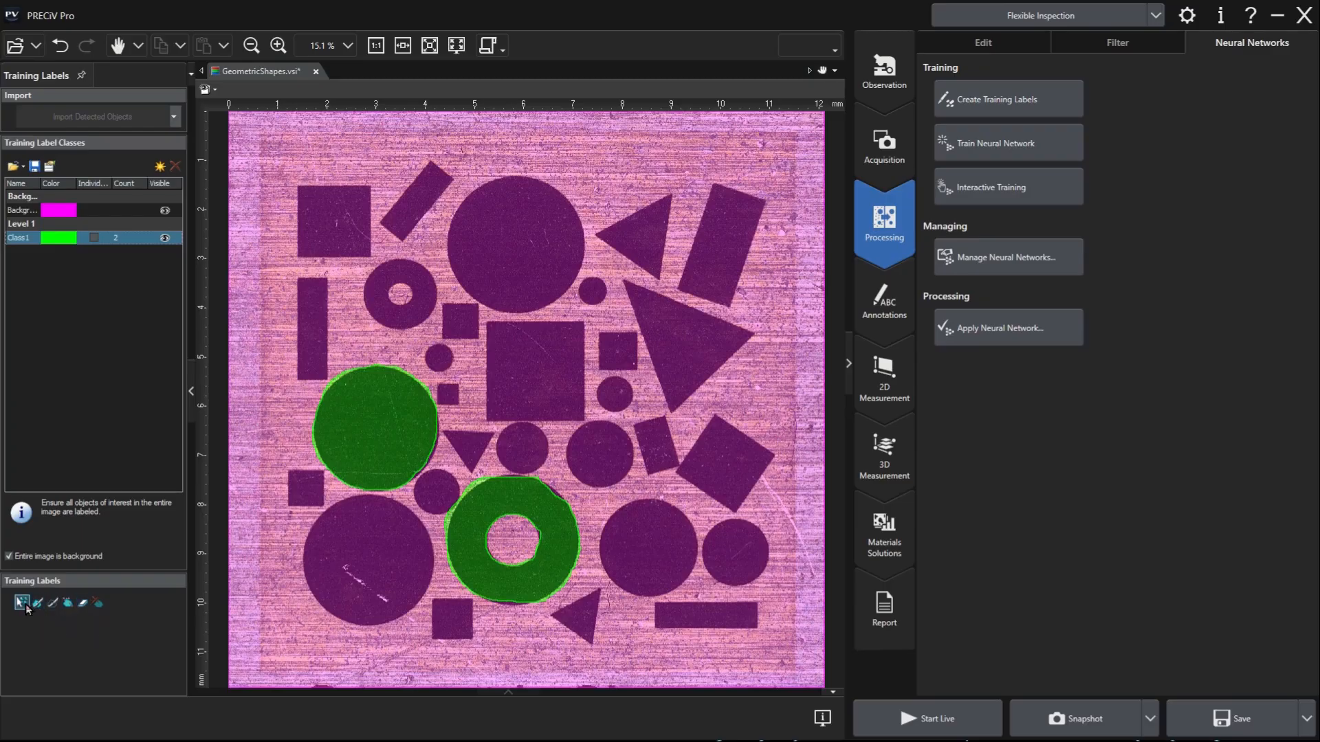
{"action": "left_click", "coordinate": [628, 627]}
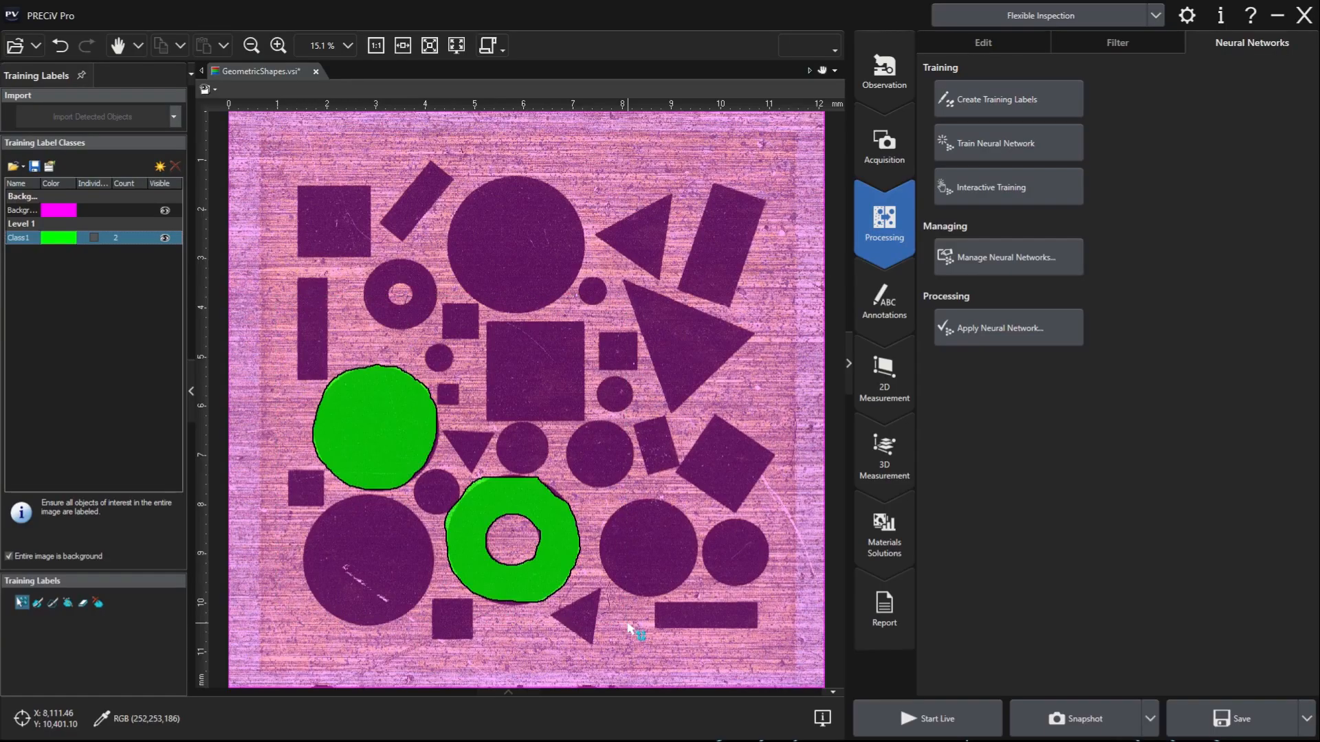
{"action": "left_click", "coordinate": [100, 606]}
Step: Label all eleven solid circles in the image as Class1 using the Magic Wand at Medium
{"action": "left_click", "coordinate": [71, 606]}
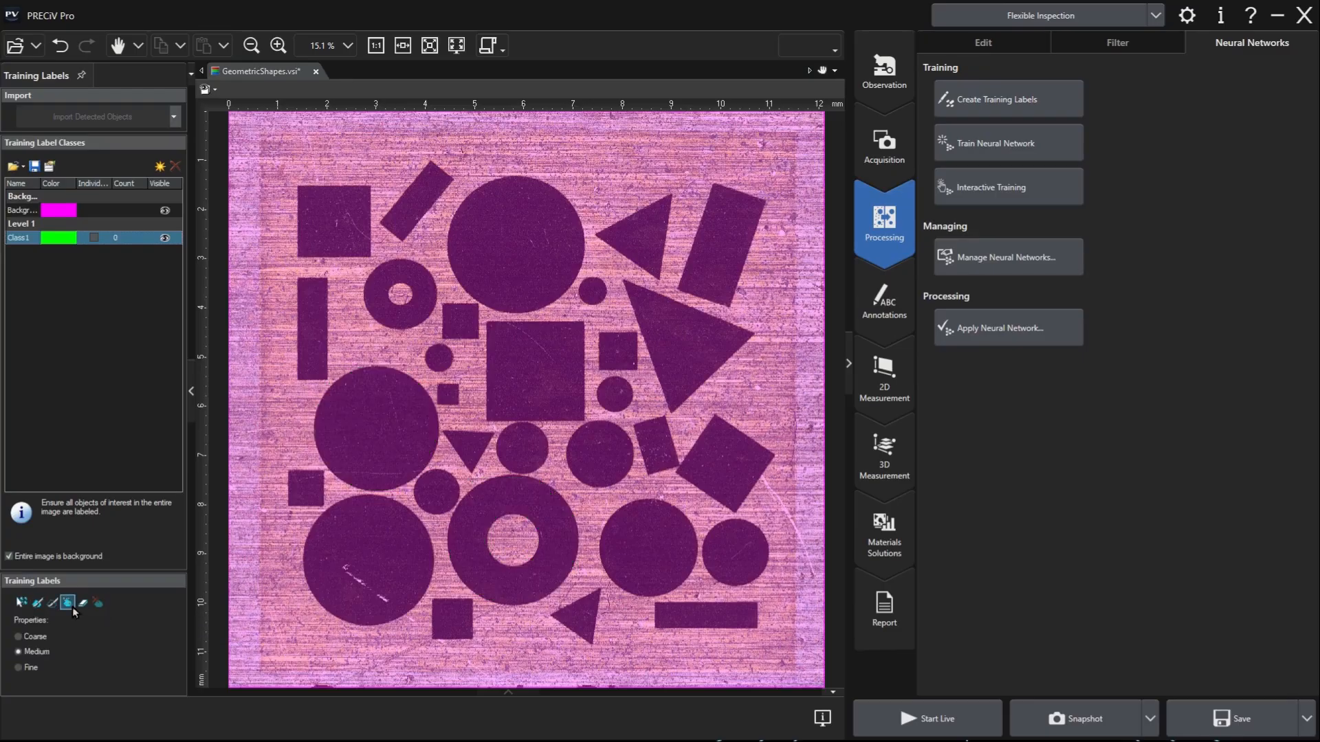
{"action": "left_click", "coordinate": [377, 432]}
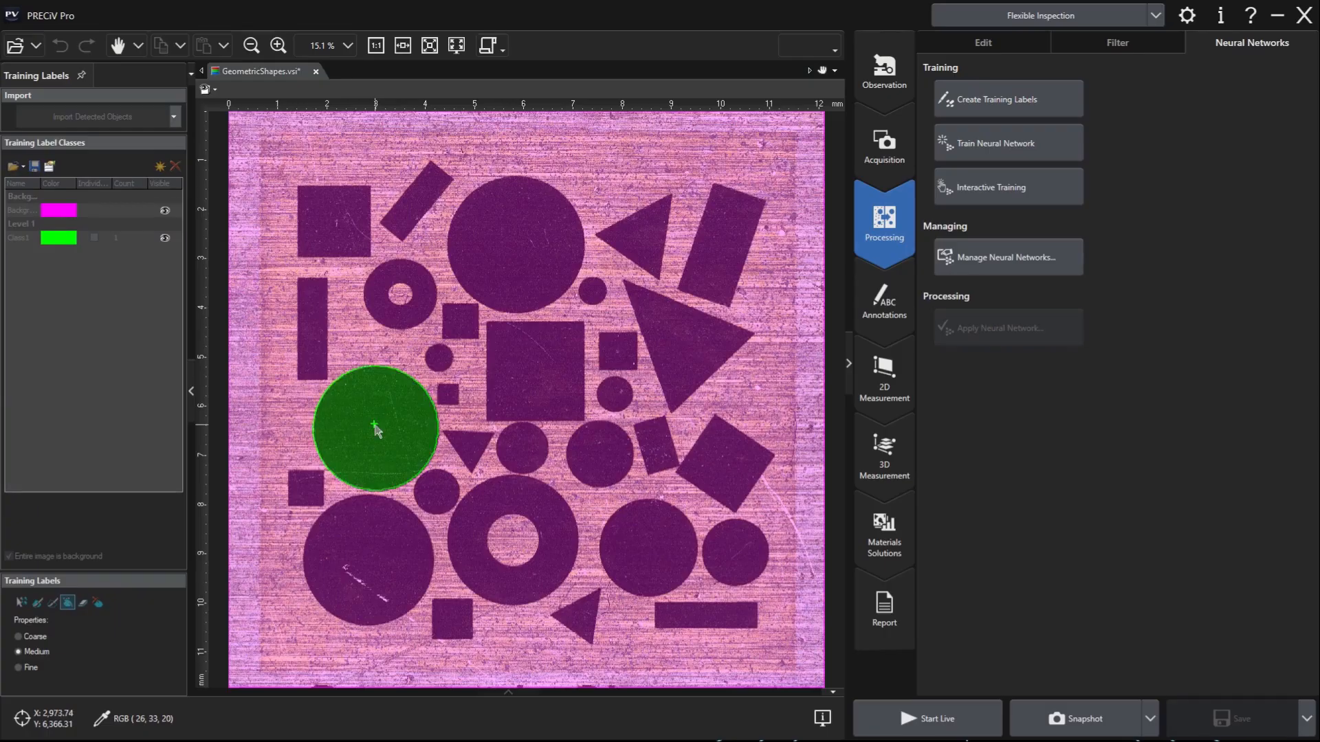
{"action": "left_click", "coordinate": [380, 548]}
{"action": "left_click", "coordinate": [436, 501]}
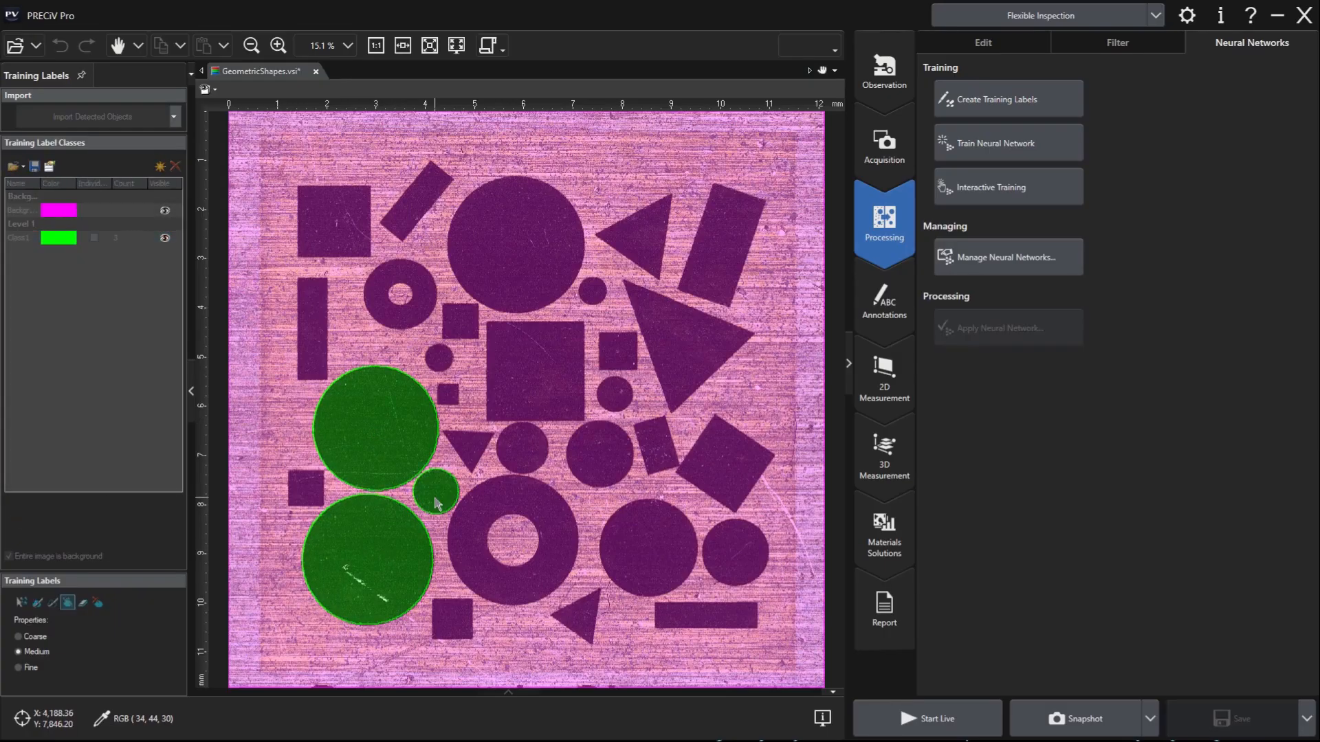
{"action": "left_click", "coordinate": [521, 449]}
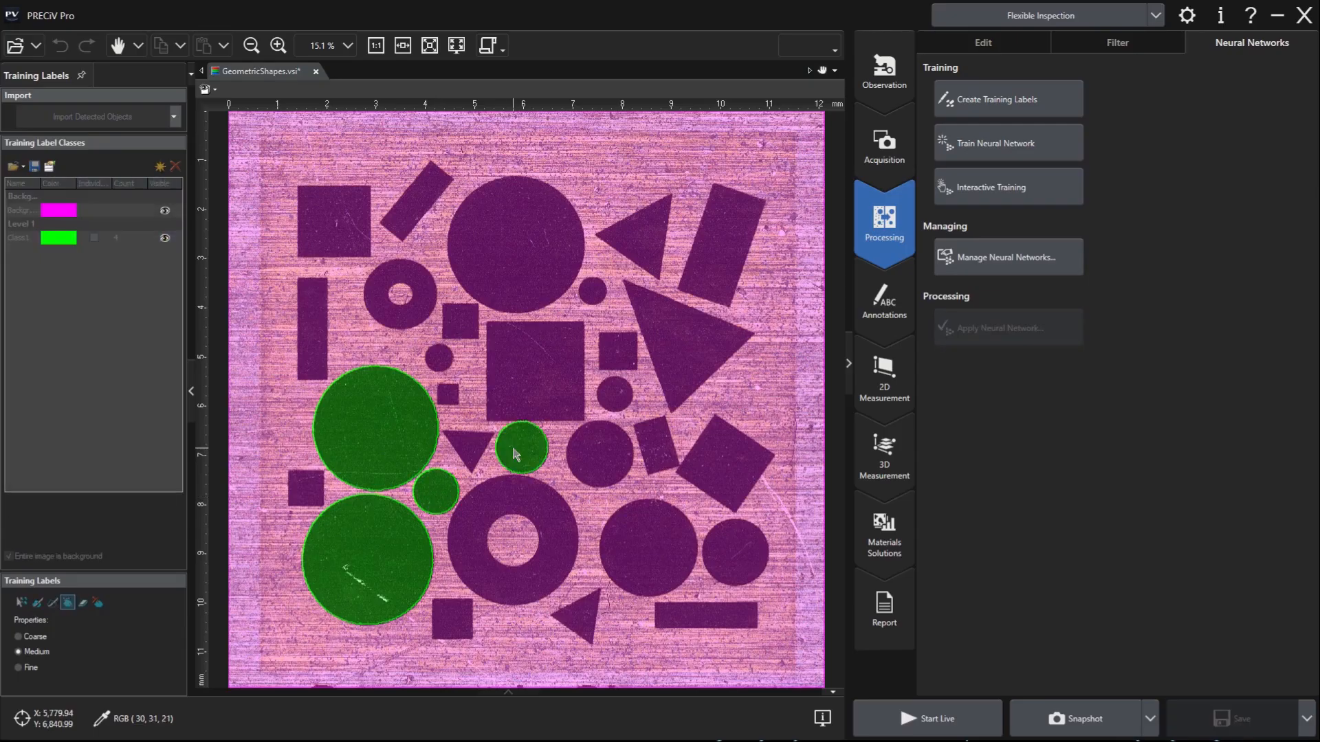
{"action": "left_click", "coordinate": [598, 452]}
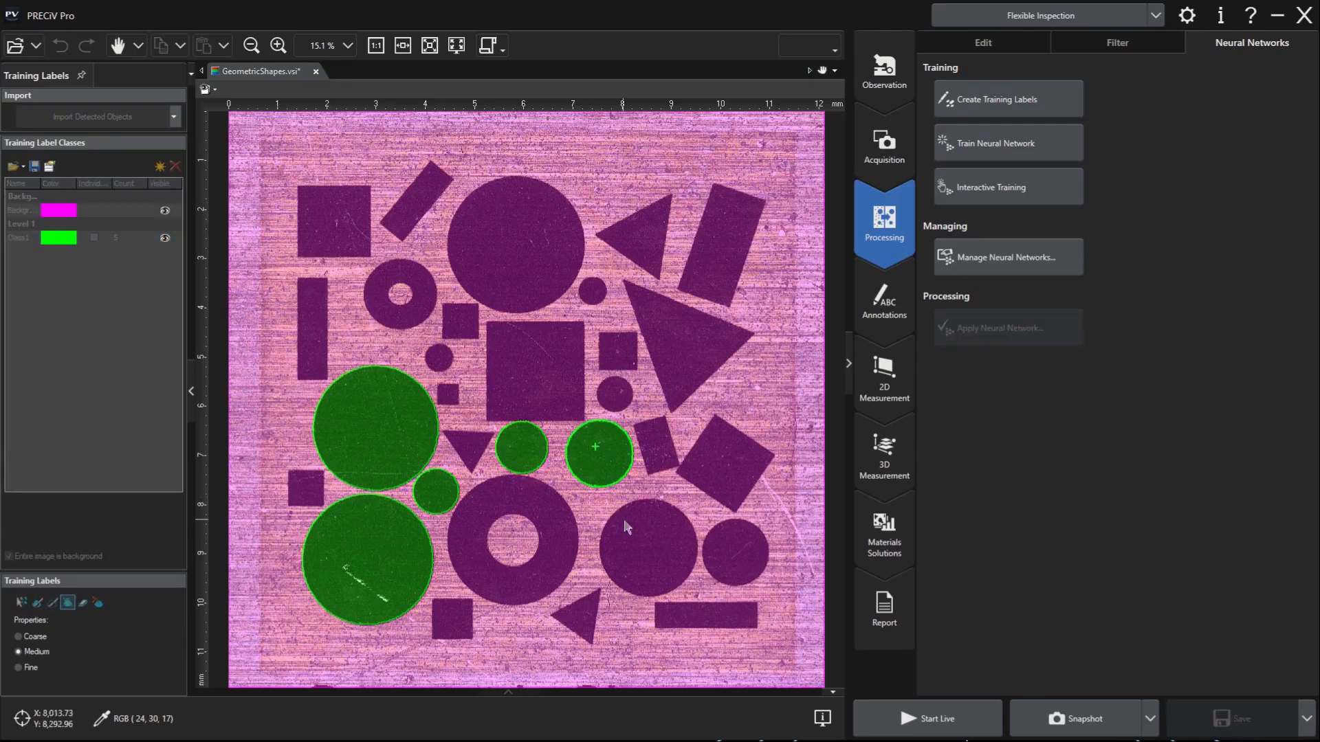
{"action": "left_click", "coordinate": [635, 535]}
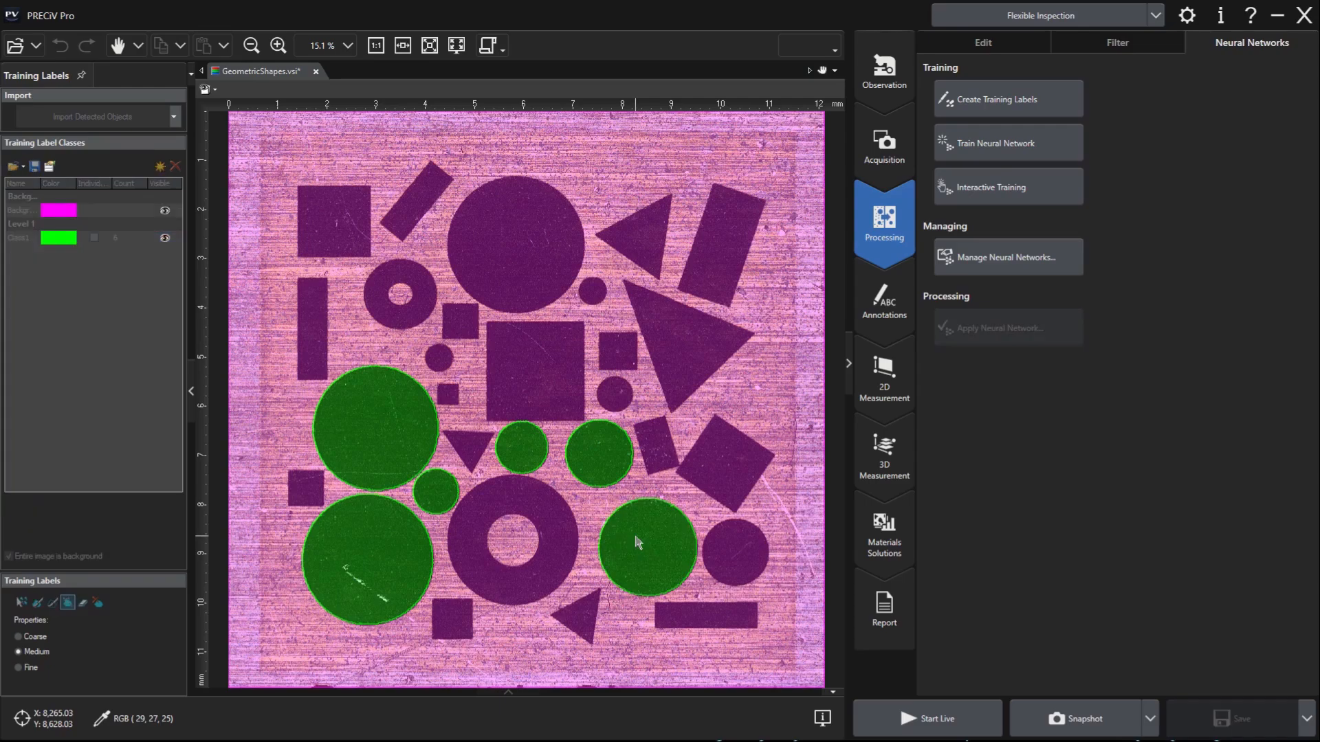
{"action": "left_click", "coordinate": [733, 551]}
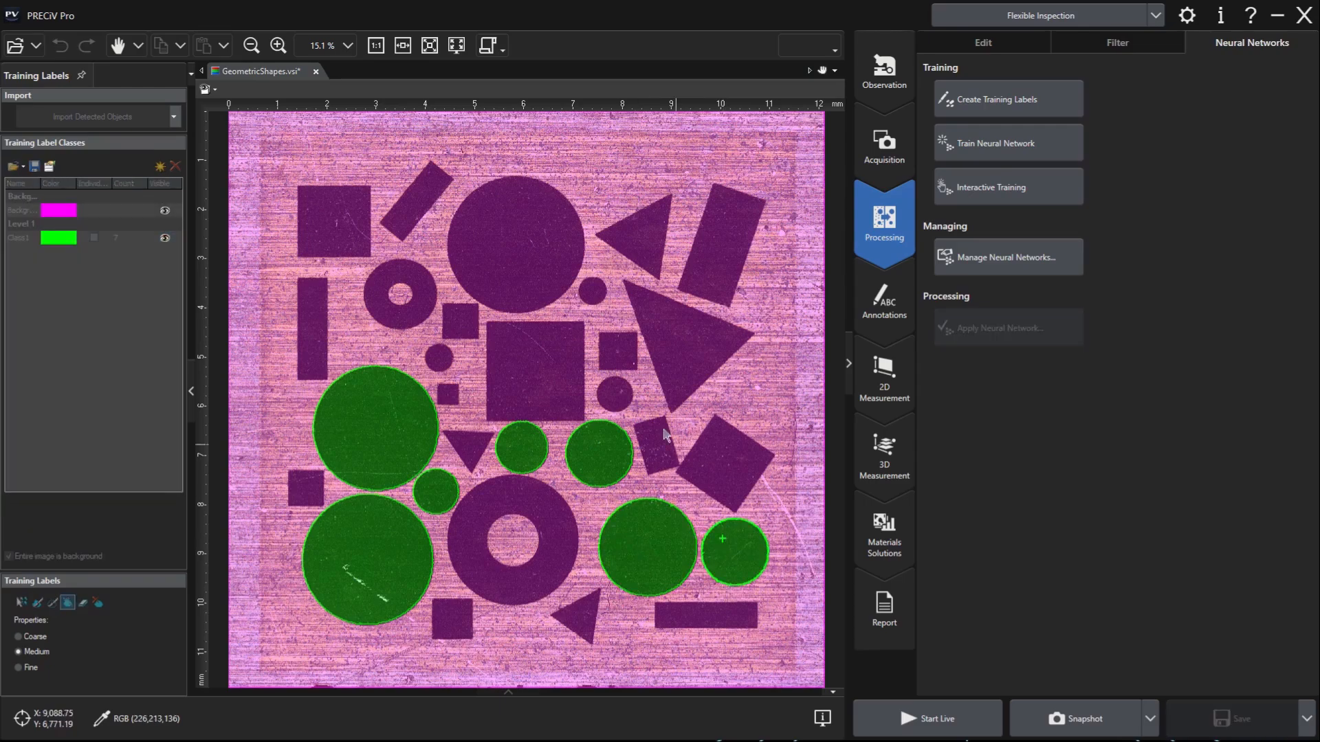
{"action": "left_click", "coordinate": [614, 393]}
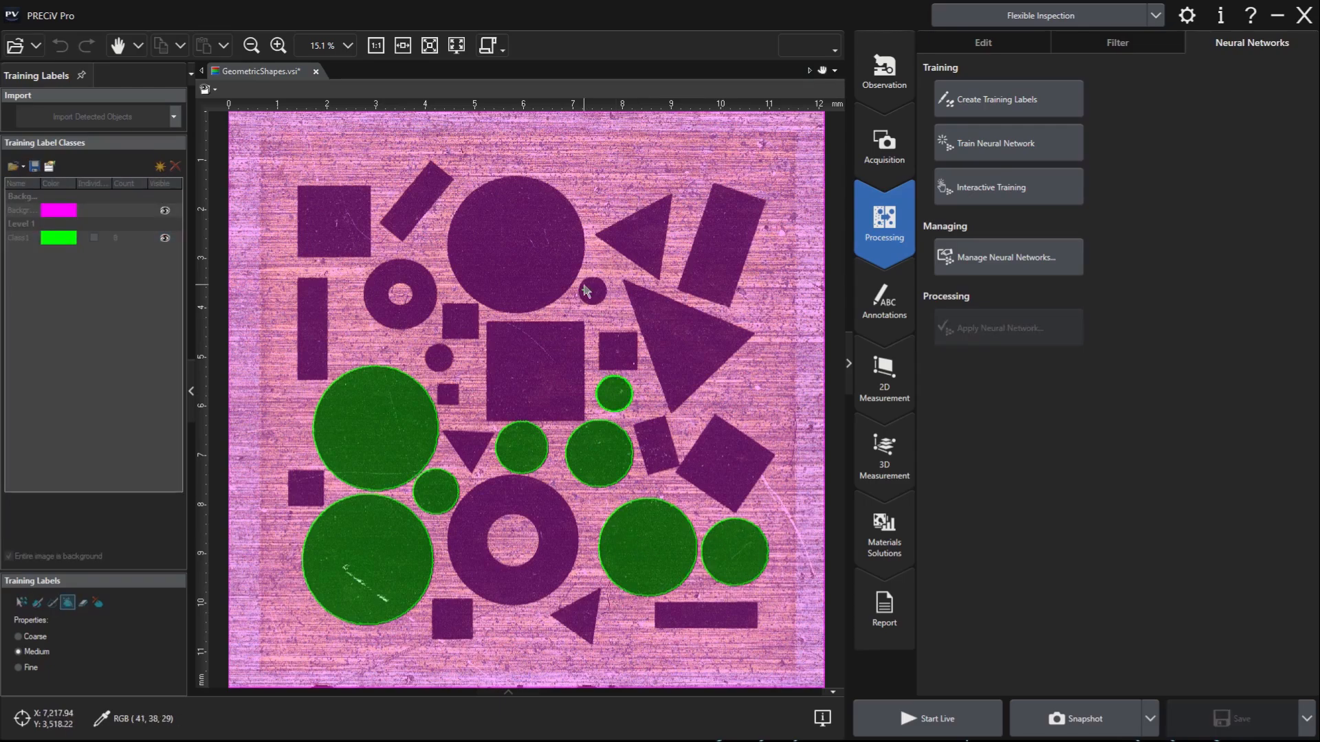
{"action": "left_click", "coordinate": [590, 290]}
{"action": "left_click", "coordinate": [438, 364]}
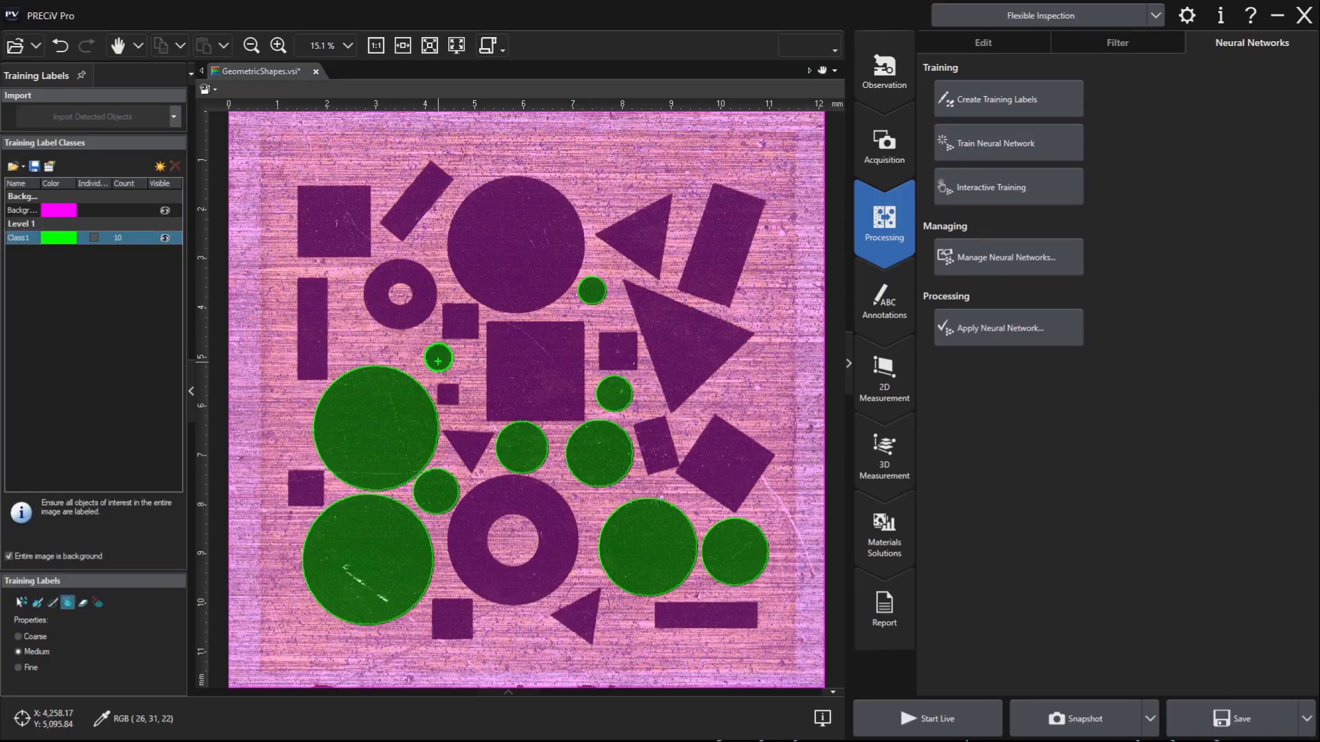
{"action": "left_click", "coordinate": [520, 260]}
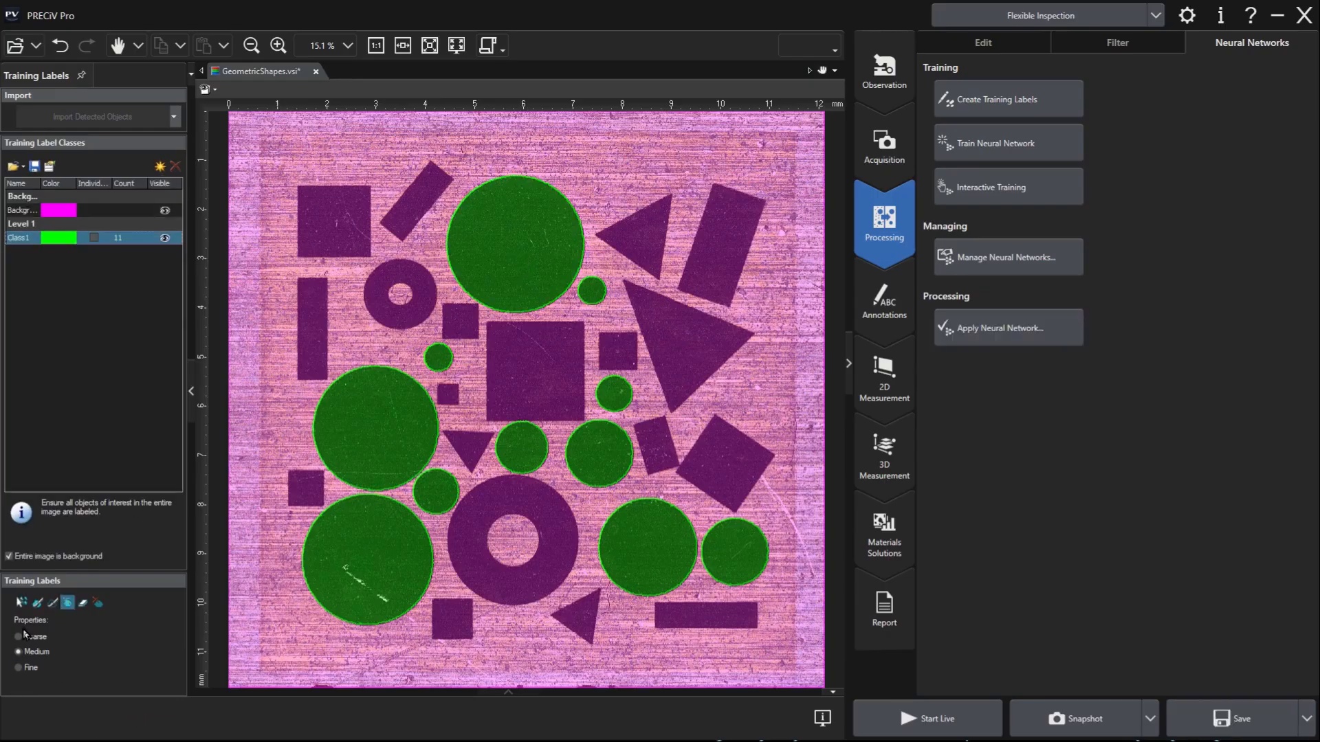
Step: Try the Magic Wand's Fine and Coarse settings on the tall left rectangle and the left background, then return to Medium
{"action": "left_click", "coordinate": [341, 225]}
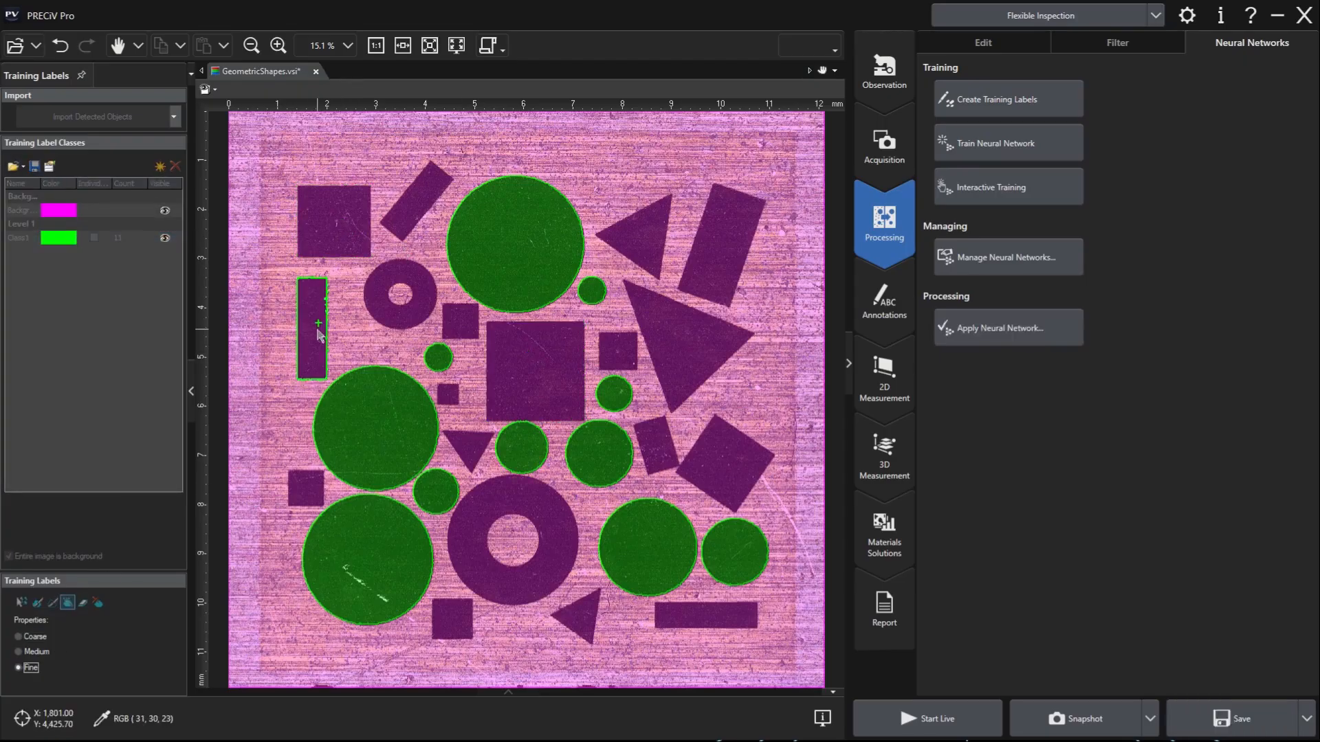
{"action": "left_click", "coordinate": [349, 226]}
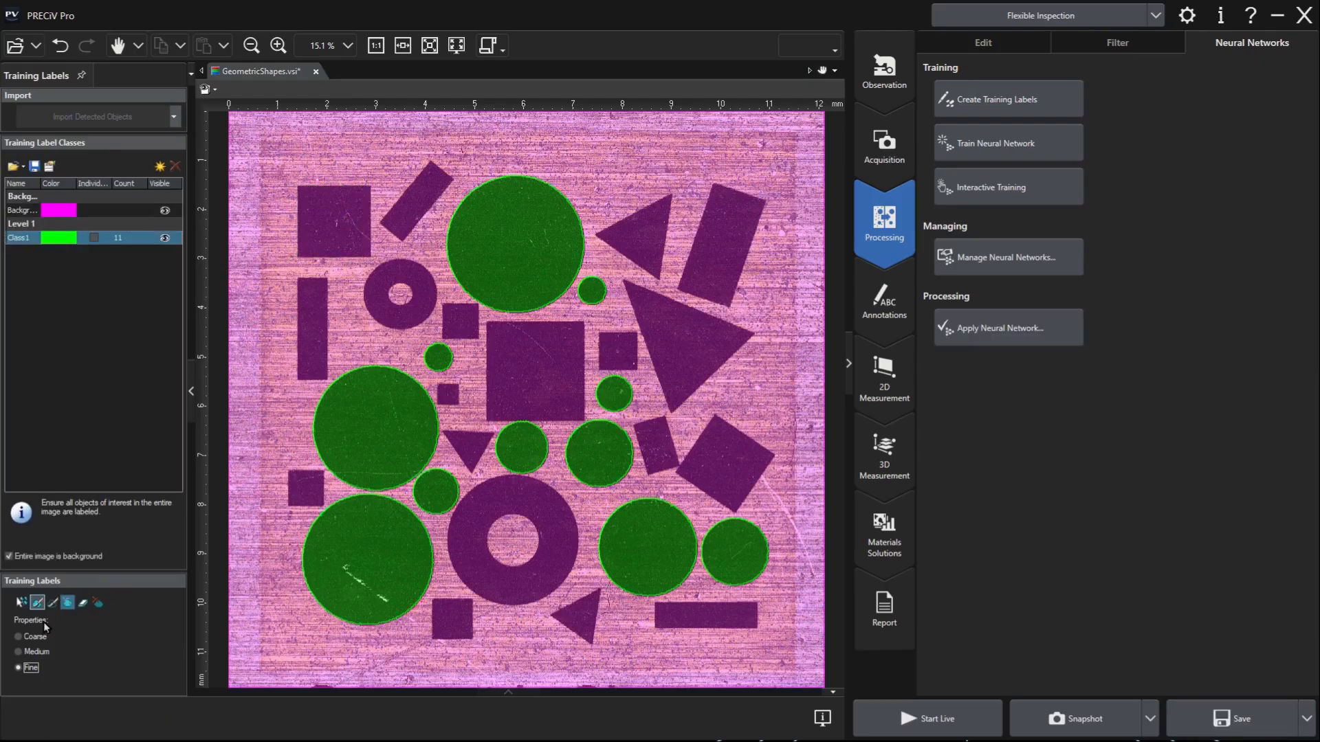
{"action": "left_click", "coordinate": [31, 652]}
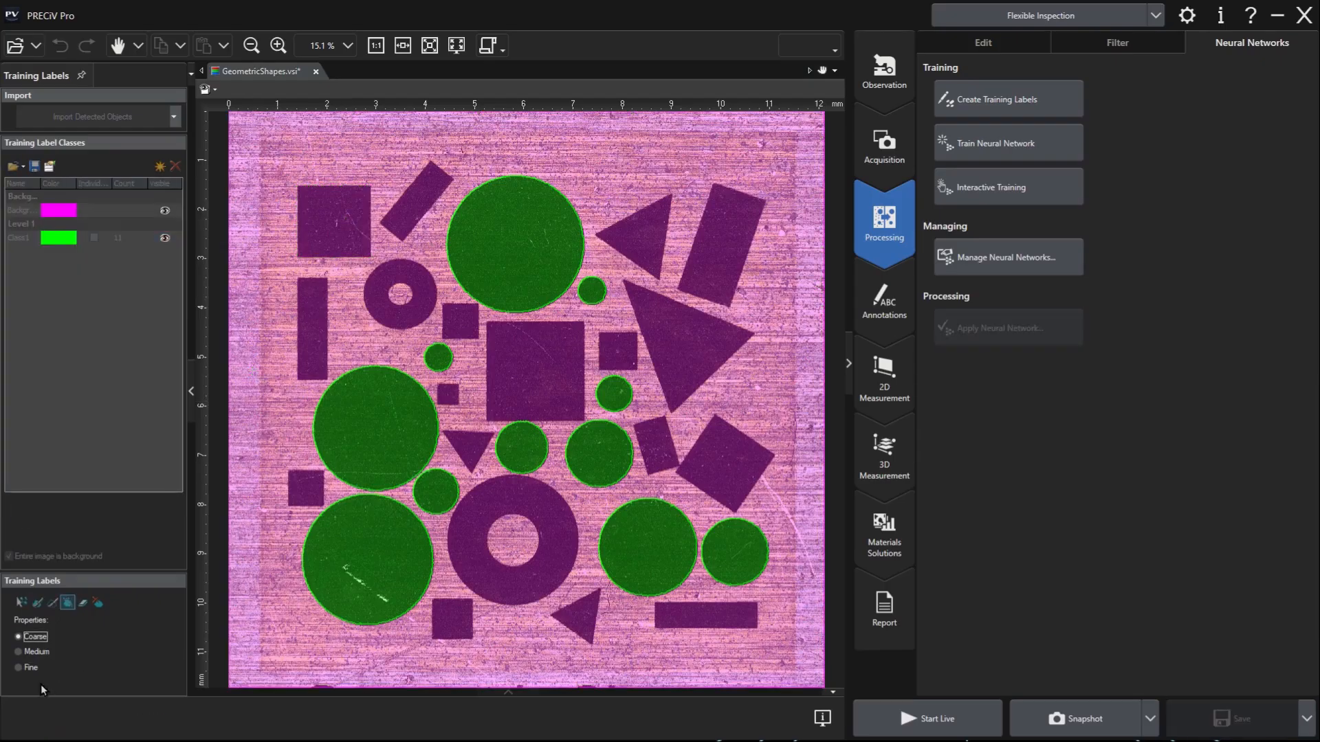
{"action": "left_click", "coordinate": [33, 669]}
{"action": "left_click", "coordinate": [261, 479]}
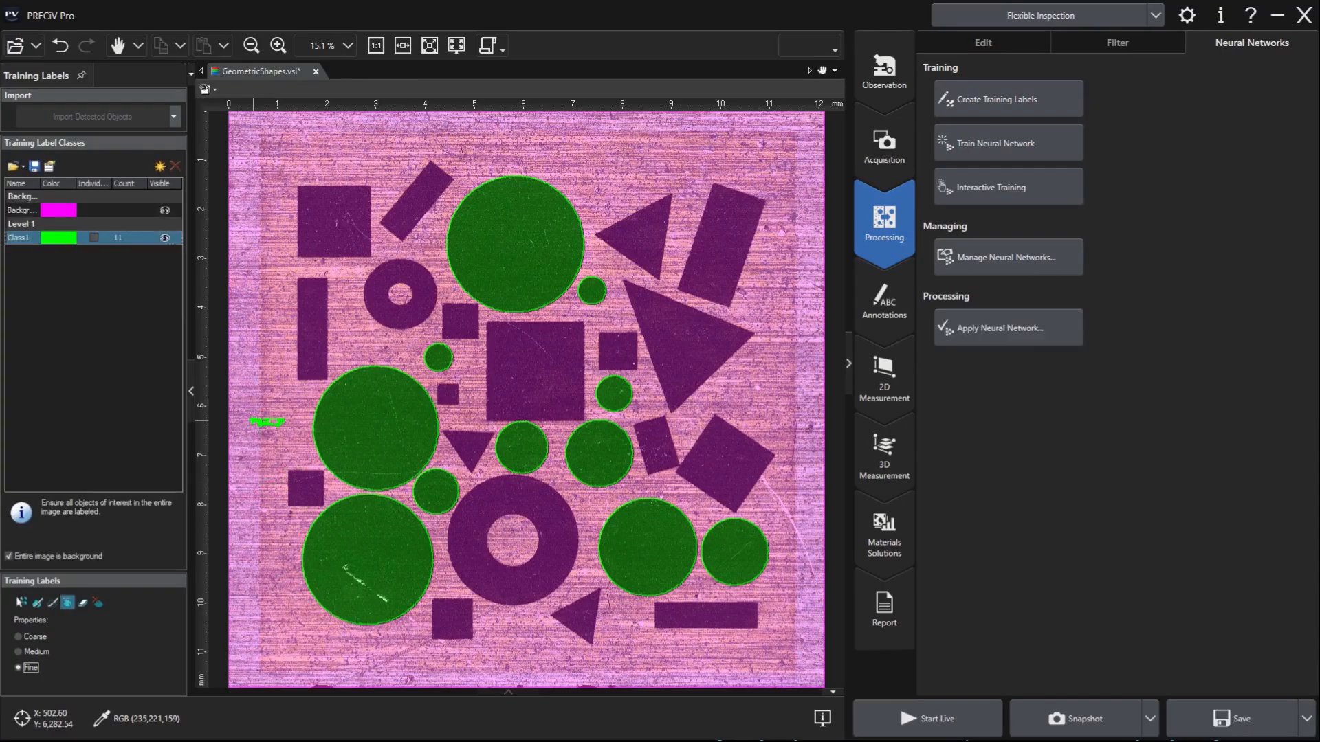
{"action": "left_click_drag", "start_coordinate": [264, 454], "coordinate": [233, 473]}
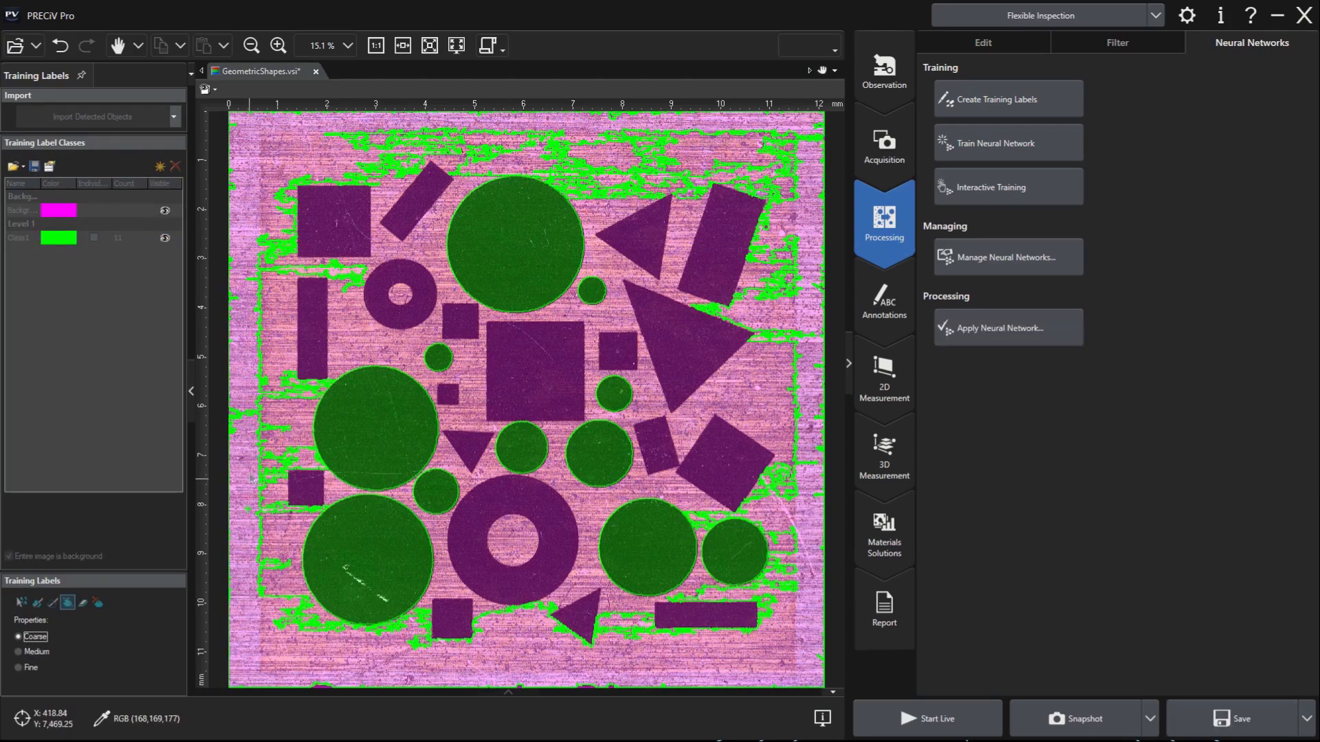
{"action": "left_click", "coordinate": [40, 650]}
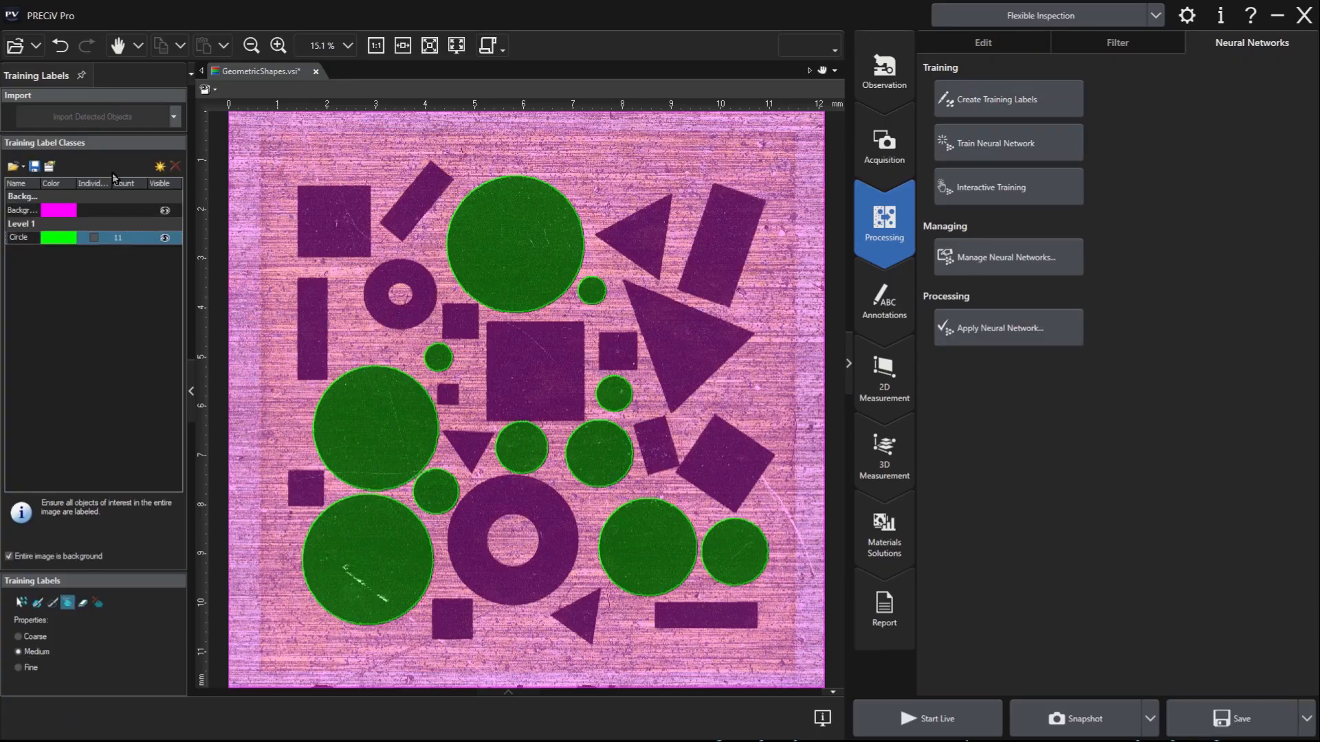
Step: Add a yellow training label class named Donut and label both rings with it using the Magic Wand at Medium
{"action": "left_click", "coordinate": [159, 167]}
{"action": "left_click", "coordinate": [70, 252]}
{"action": "left_click", "coordinate": [60, 274]}
{"action": "type", "text": "Donut"}
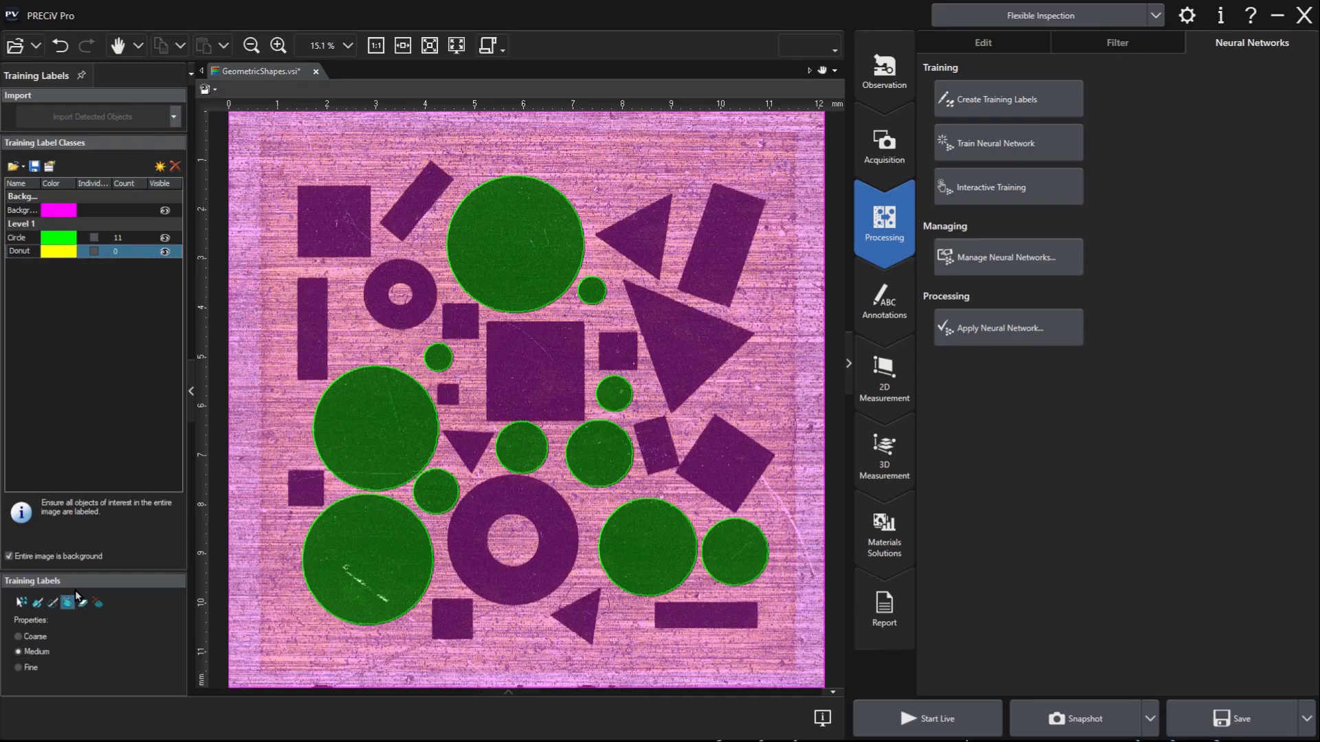
{"action": "left_click", "coordinate": [475, 551]}
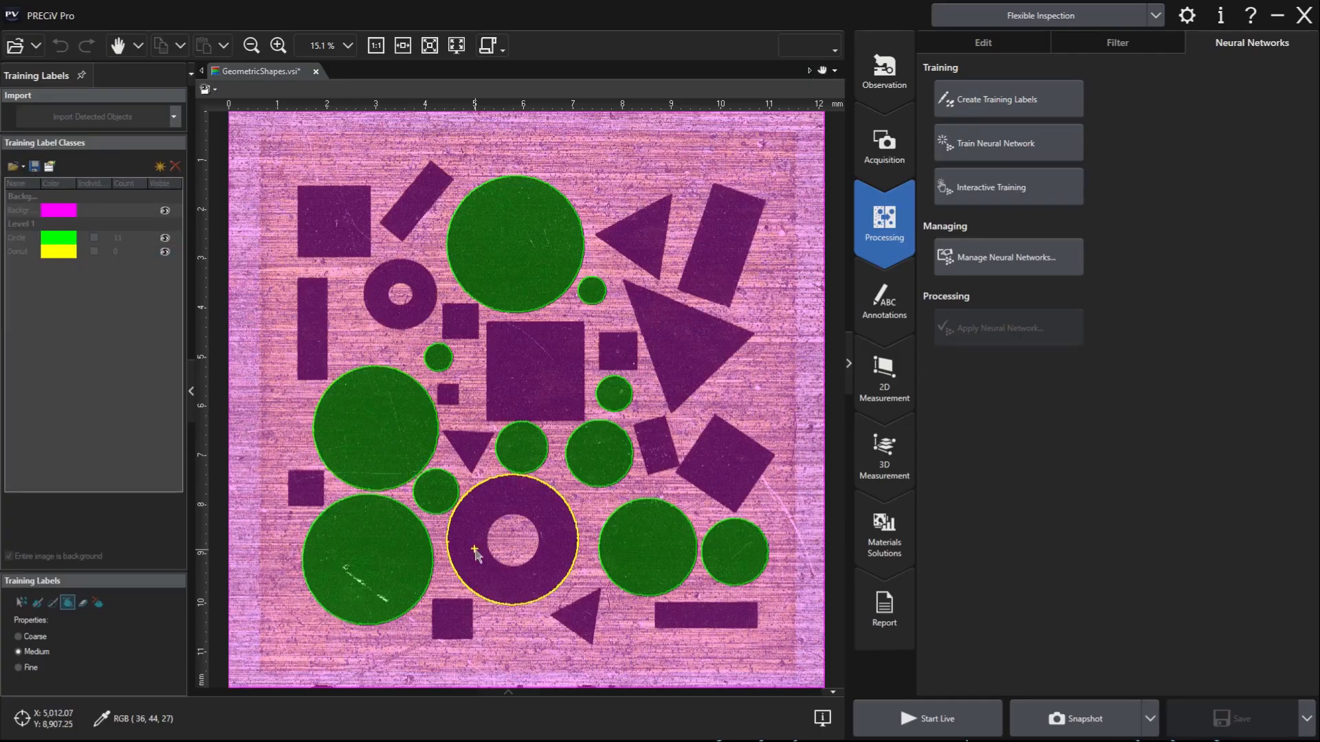
{"action": "left_click", "coordinate": [399, 321]}
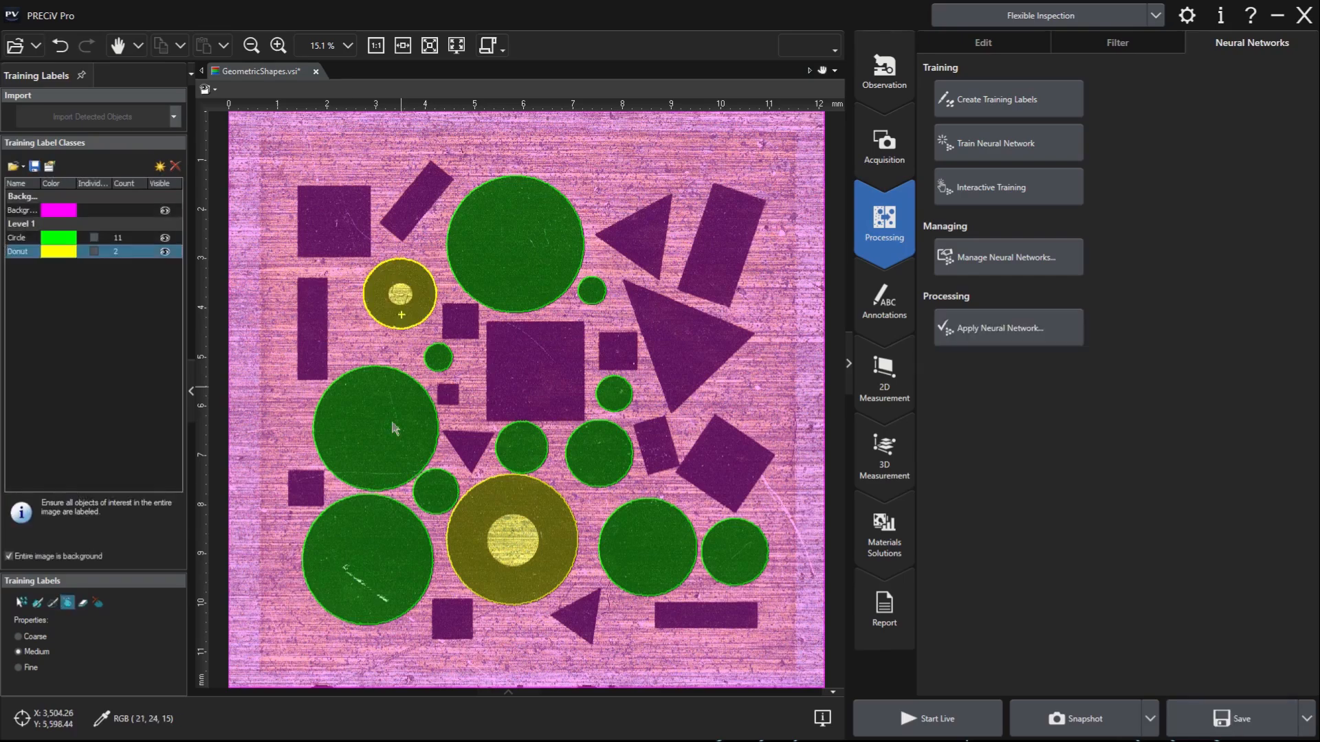
Step: Erase the Donut label inside the large ring's hole with a 250-pixel eraser
{"action": "left_click", "coordinate": [82, 603]}
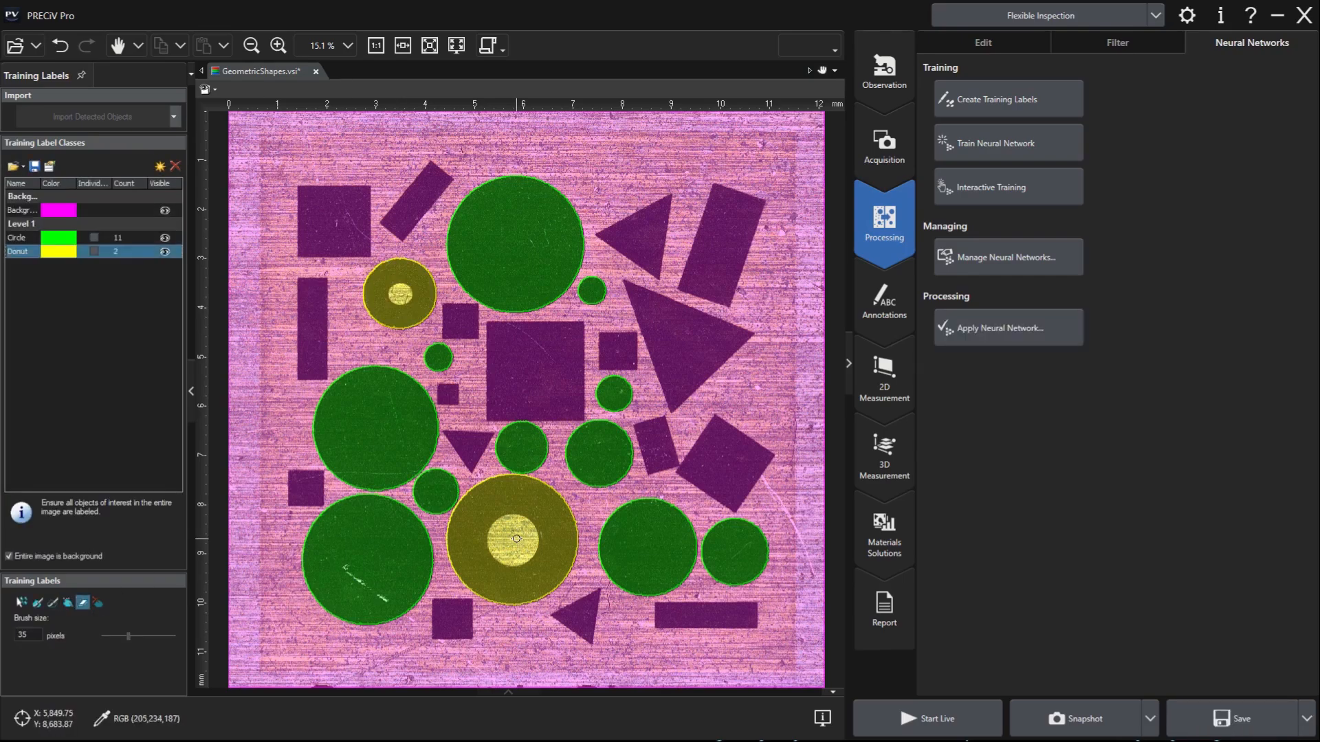
{"action": "scroll", "coordinate": [517, 538], "scroll_direction": "up", "scroll_amount": 5}
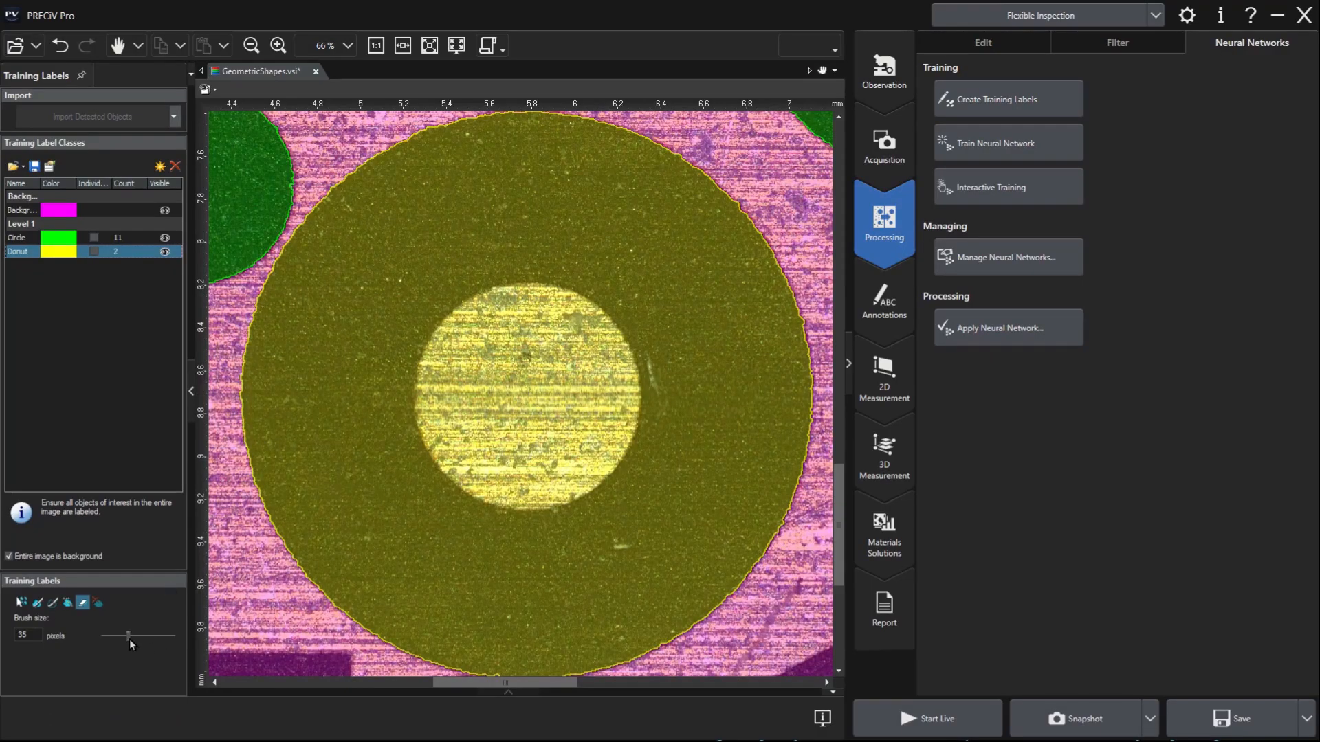
{"action": "scroll", "coordinate": [530, 403], "scroll_direction": "up", "scroll_amount": 10}
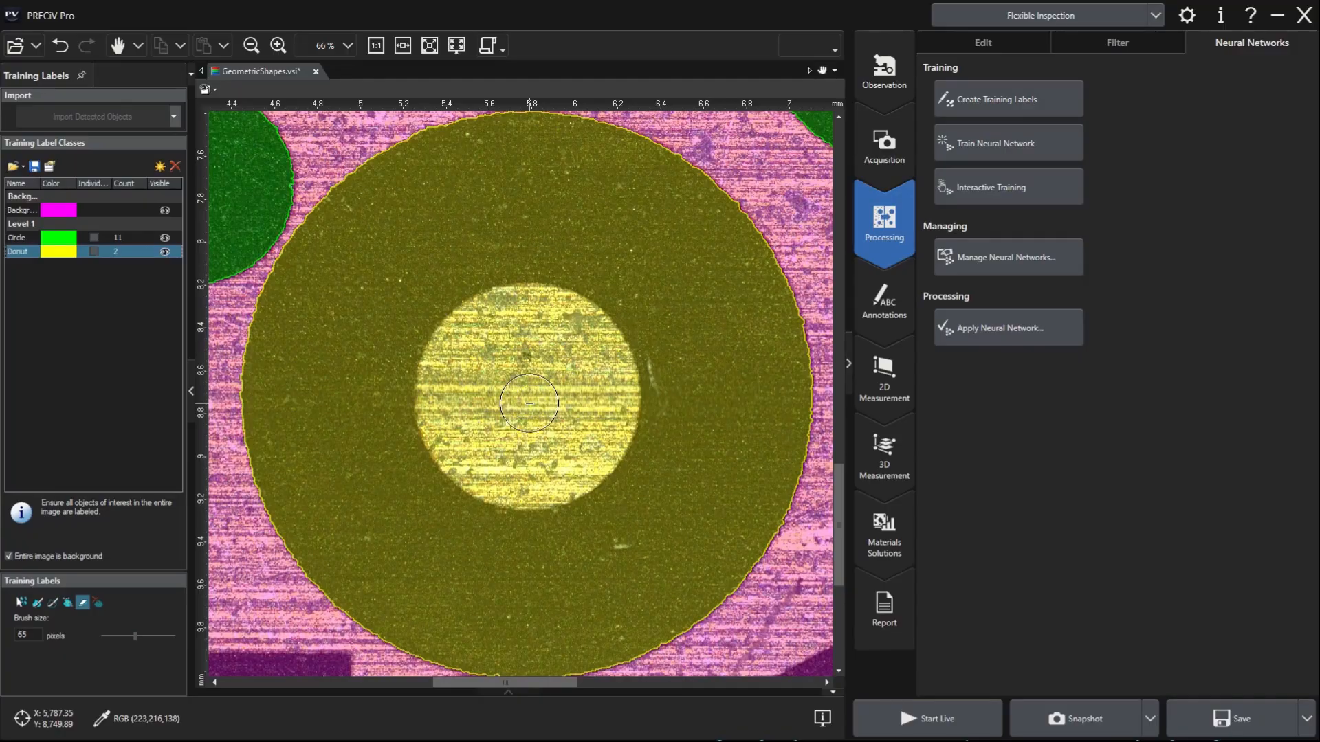
{"action": "scroll", "coordinate": [530, 404], "scroll_direction": "up", "scroll_amount": 1}
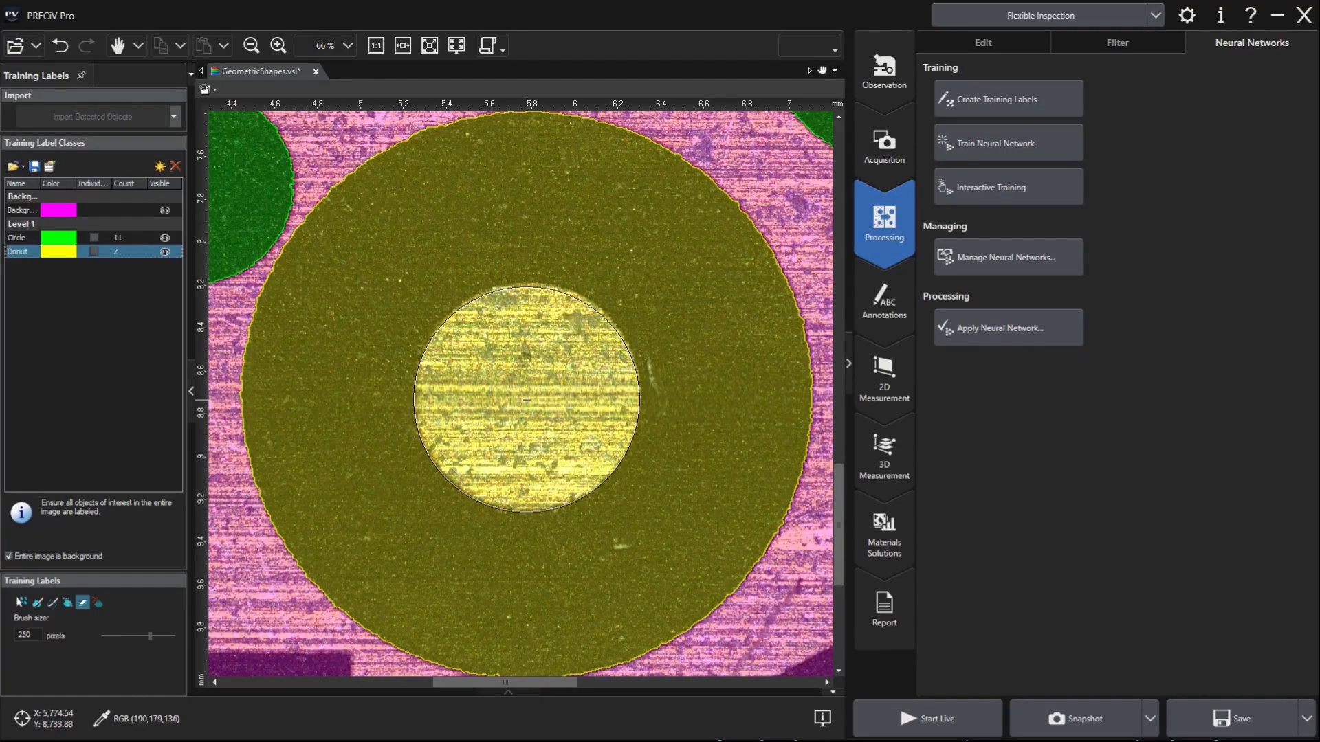
Step: Reduce the eraser size to 100 pixels and erase the Donut label inside the small ring's hole
{"action": "scroll", "coordinate": [529, 404], "scroll_direction": "down", "scroll_amount": 5}
{"action": "scroll", "coordinate": [400, 267], "scroll_direction": "up", "scroll_amount": 4}
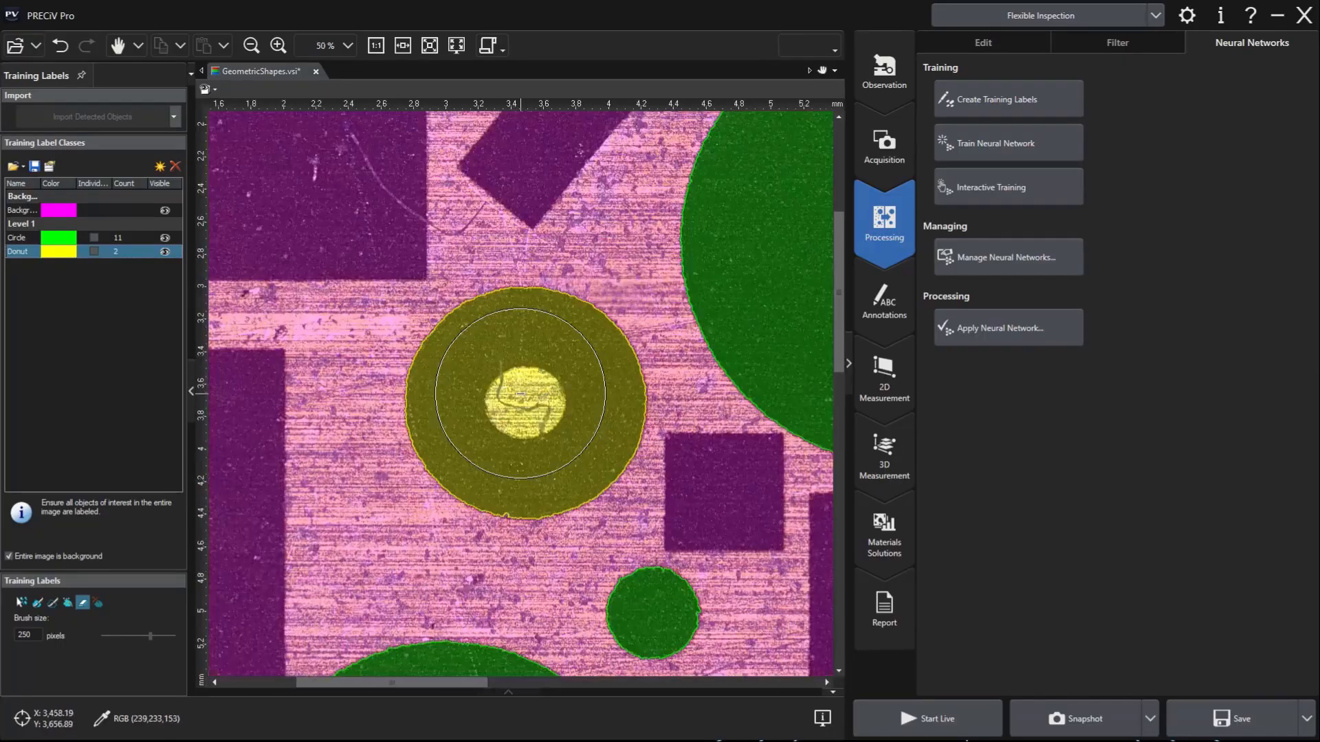
{"action": "scroll", "coordinate": [530, 403], "scroll_direction": "down", "scroll_amount": 5}
{"action": "scroll", "coordinate": [526, 402], "scroll_direction": "down", "scroll_amount": 1}
{"action": "key", "text": "ctrl+z"}
{"action": "mouse_move", "coordinate": [522, 399]}
{"action": "left_mouse_down"}
{"action": "mouse_move", "coordinate": [543, 405]}
{"action": "mouse_move", "coordinate": [529, 399]}
{"action": "left_mouse_up"}
{"action": "scroll", "coordinate": [438, 354], "scroll_direction": "down", "scroll_amount": 3}
{"action": "scroll", "coordinate": [438, 355], "scroll_direction": "down", "scroll_amount": 3}
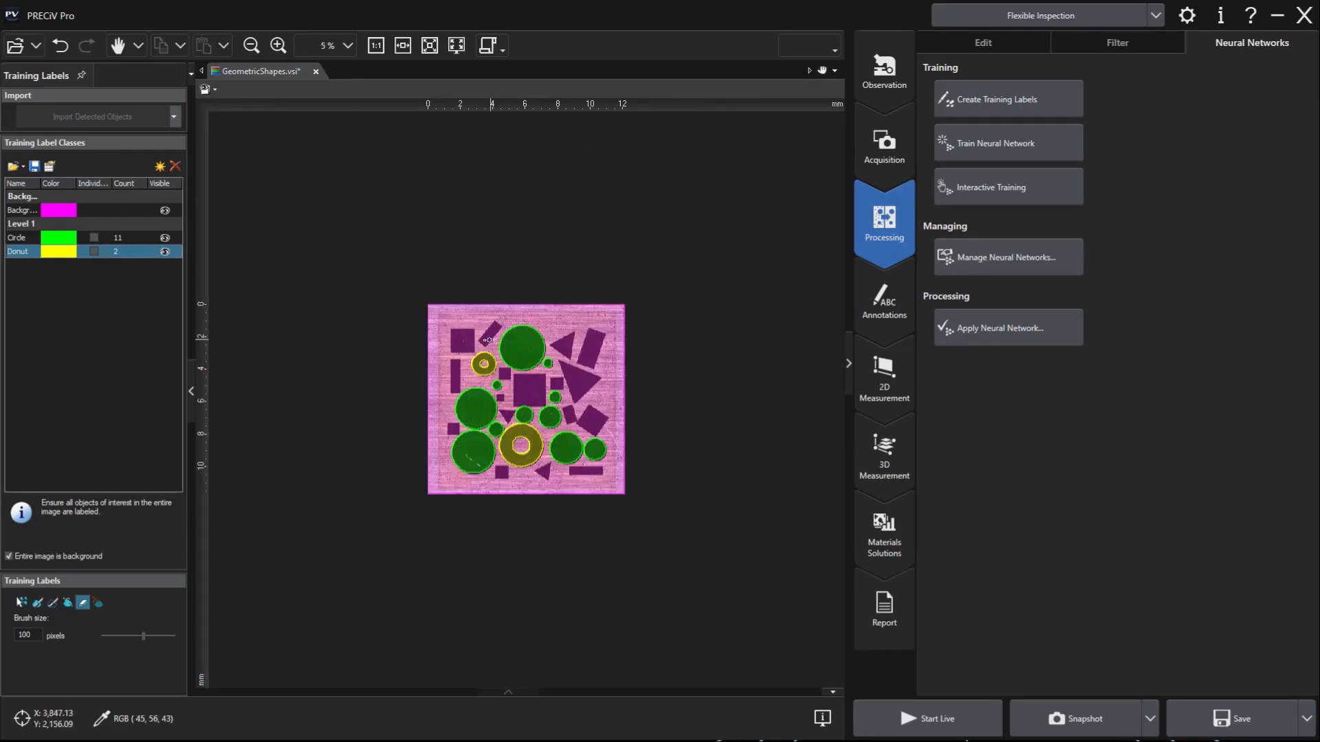
{"action": "scroll", "coordinate": [463, 394], "scroll_direction": "up", "scroll_amount": 3}
{"action": "scroll", "coordinate": [464, 393], "scroll_direction": "down", "scroll_amount": 1}
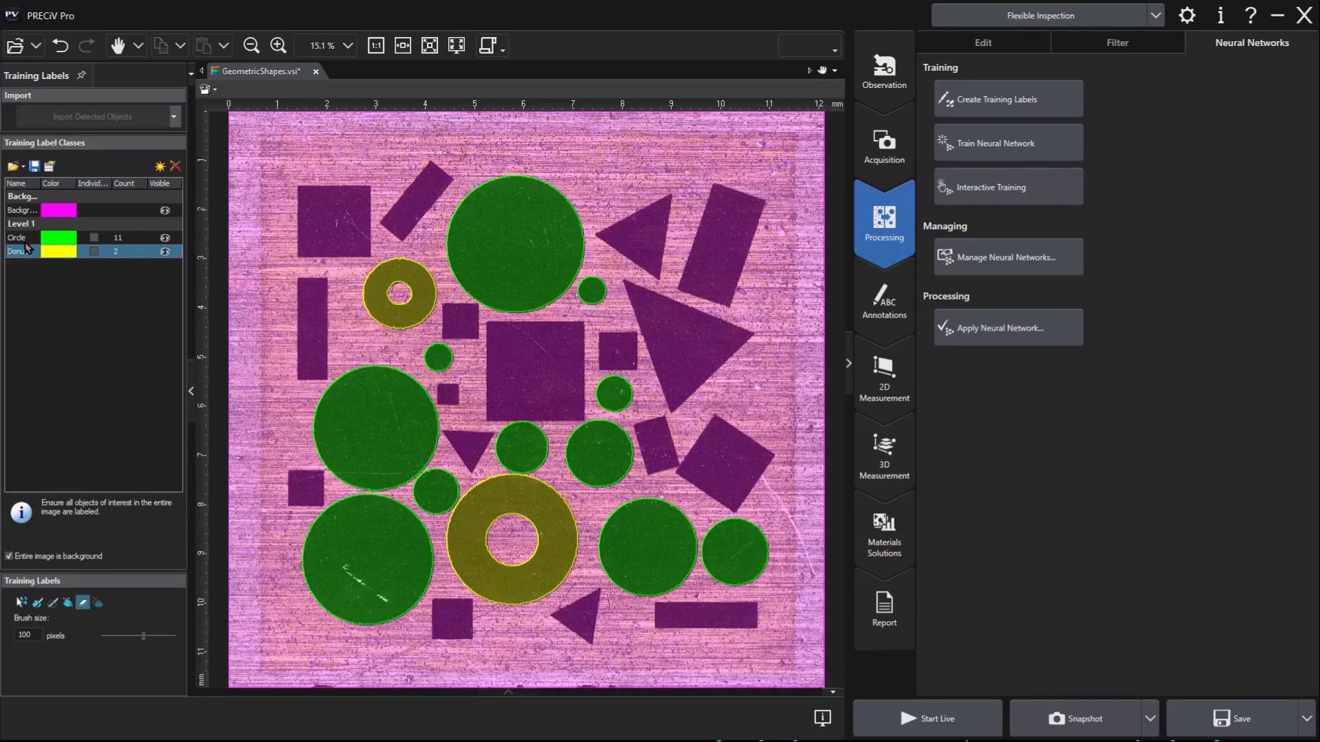
Step: Add a training label class named Square and set its color to cyan
{"action": "left_click", "coordinate": [159, 167]}
{"action": "left_click", "coordinate": [20, 265]}
{"action": "type", "text": "Square"}
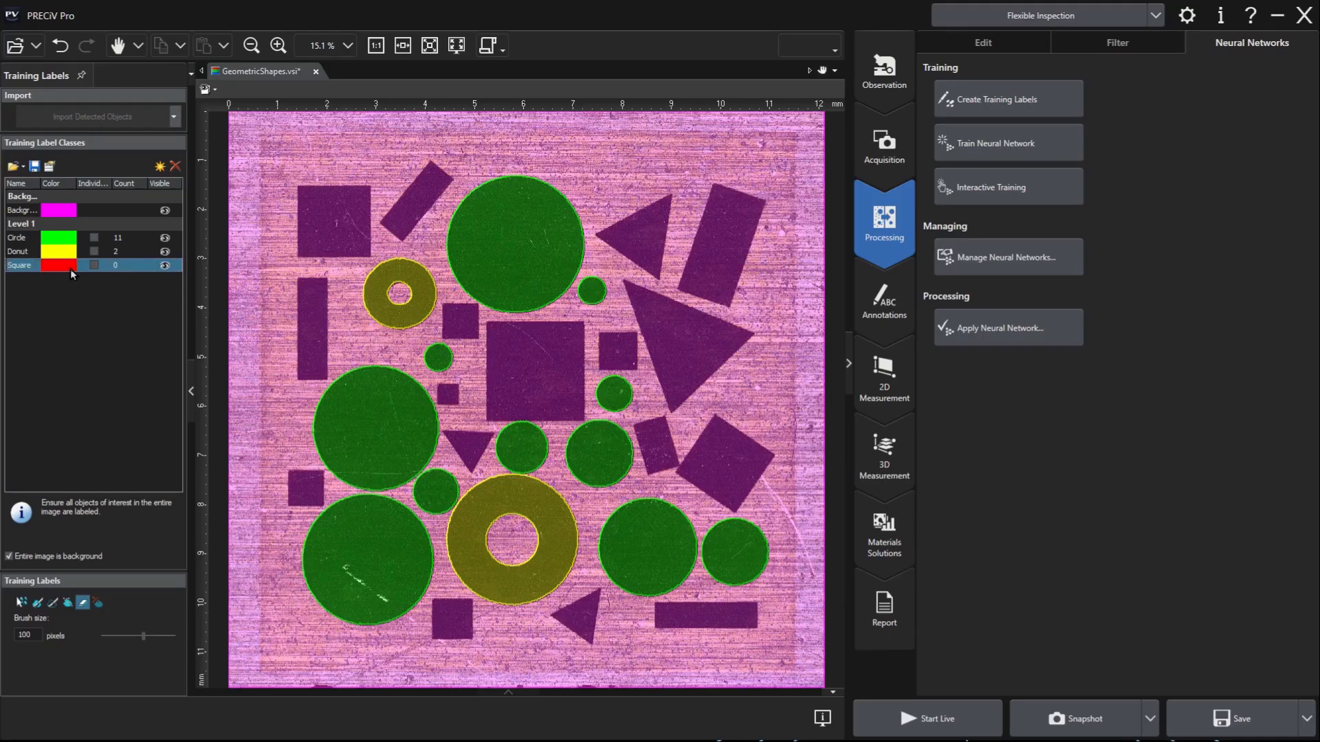
{"action": "left_click", "coordinate": [49, 268]}
{"action": "left_click", "coordinate": [112, 298]}
Step: Label the squares in the middle, beside the tilted rectangle and along the lower part of the image as Square with the Magic Wand at Medium
{"action": "left_click", "coordinate": [68, 602]}
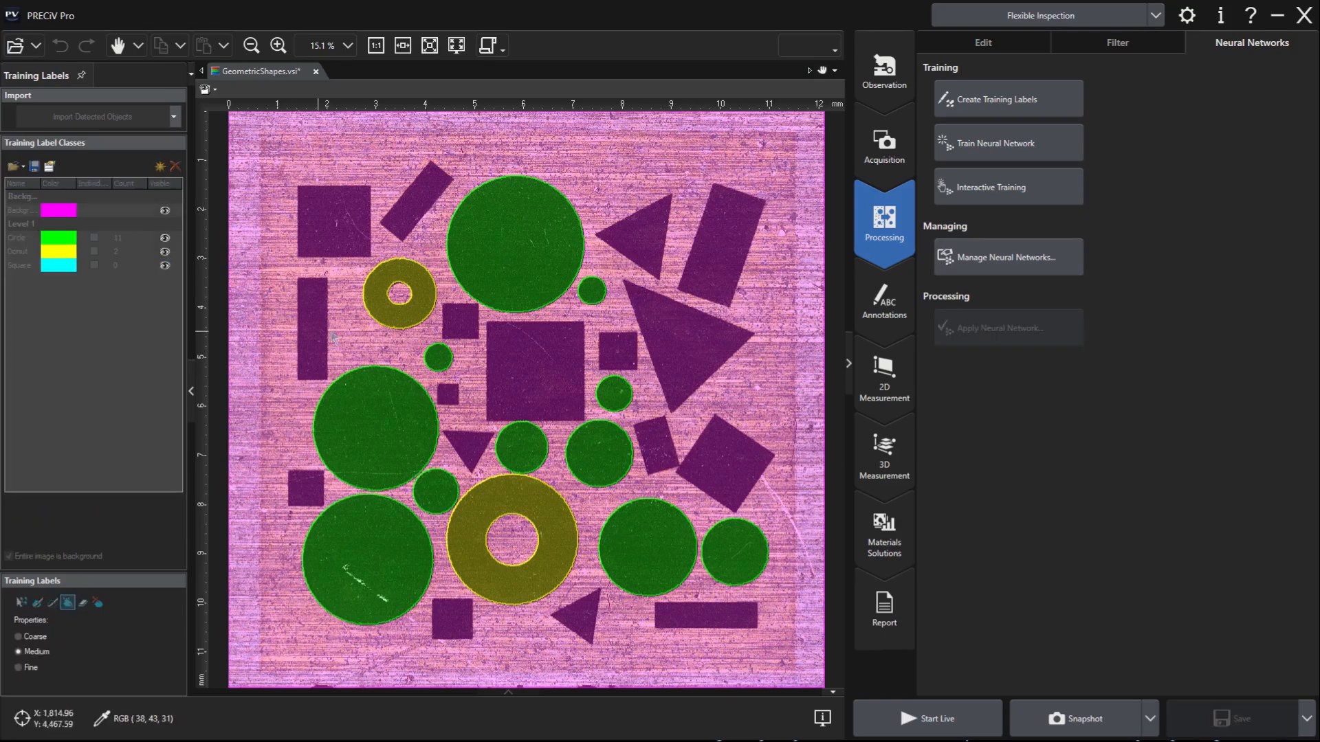
{"action": "left_click", "coordinate": [529, 365]}
{"action": "left_click", "coordinate": [461, 325]}
{"action": "left_click", "coordinate": [451, 396]}
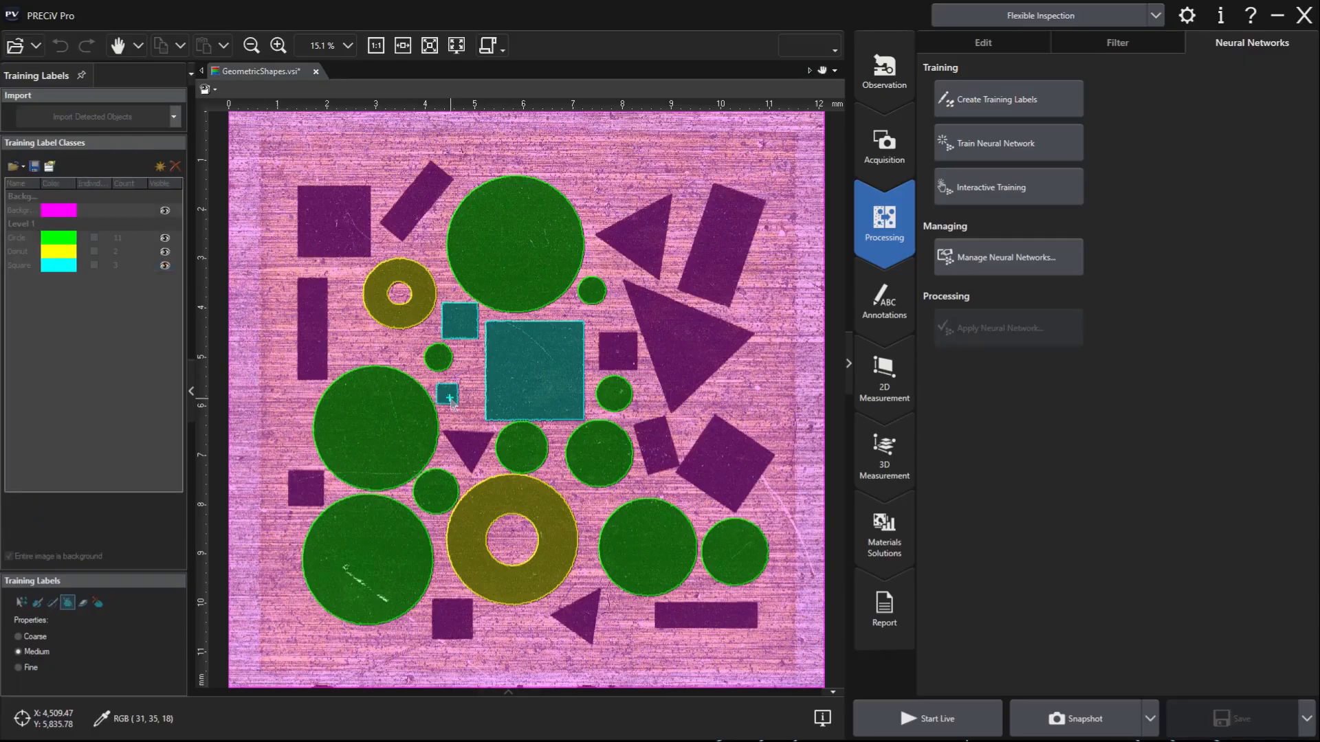
{"action": "left_click", "coordinate": [621, 349]}
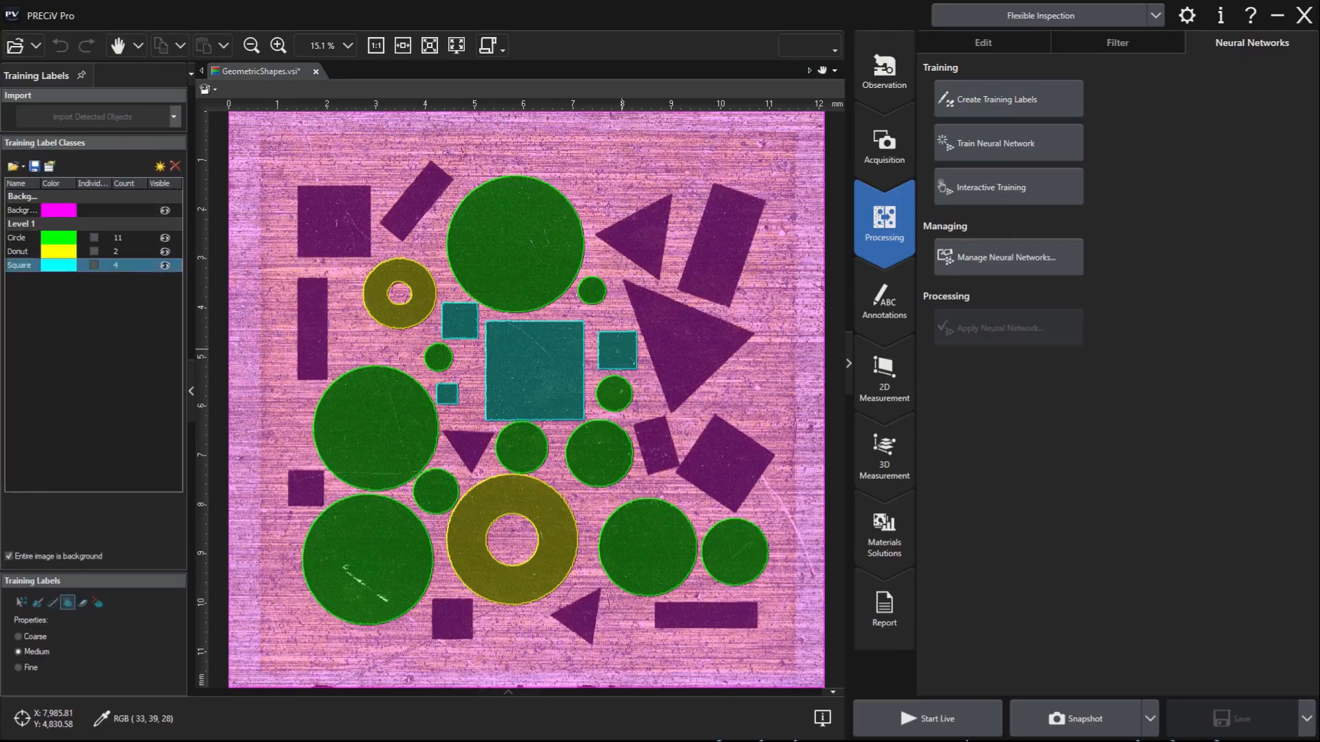
{"action": "left_click", "coordinate": [722, 461]}
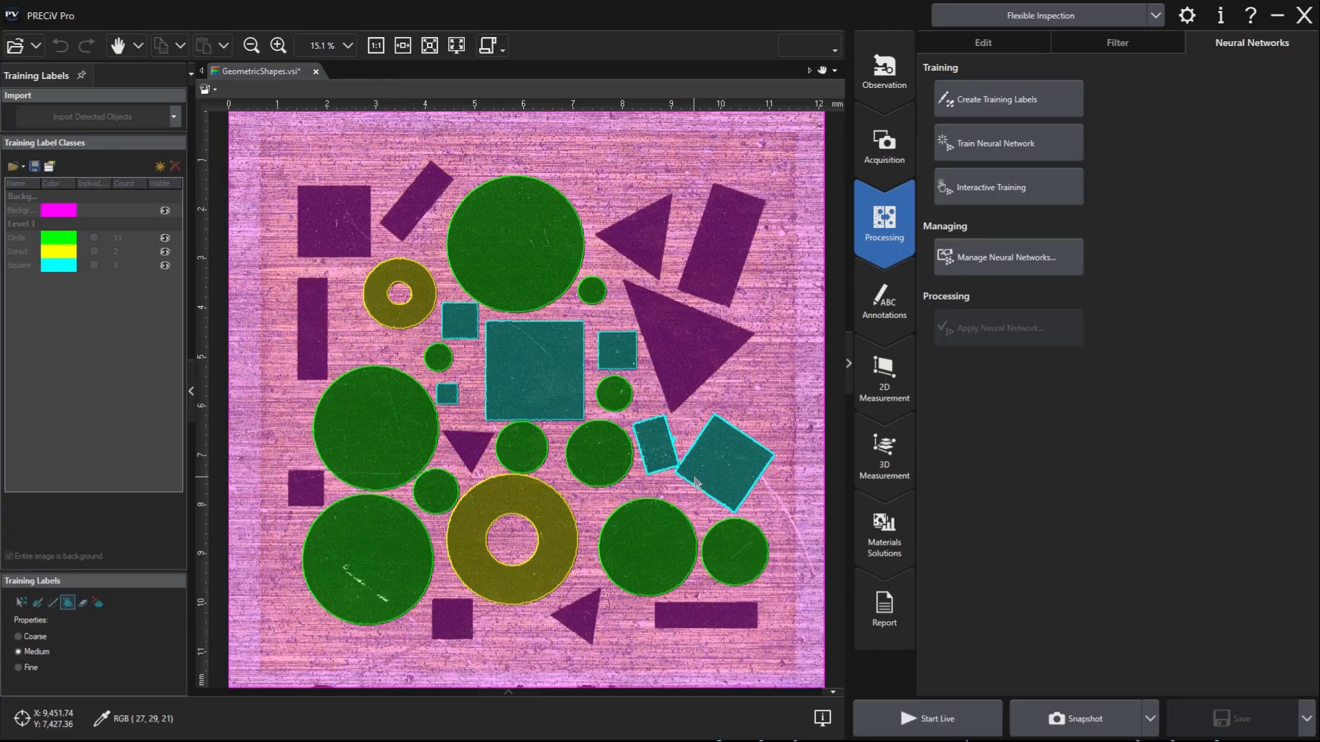
{"action": "left_click", "coordinate": [457, 620]}
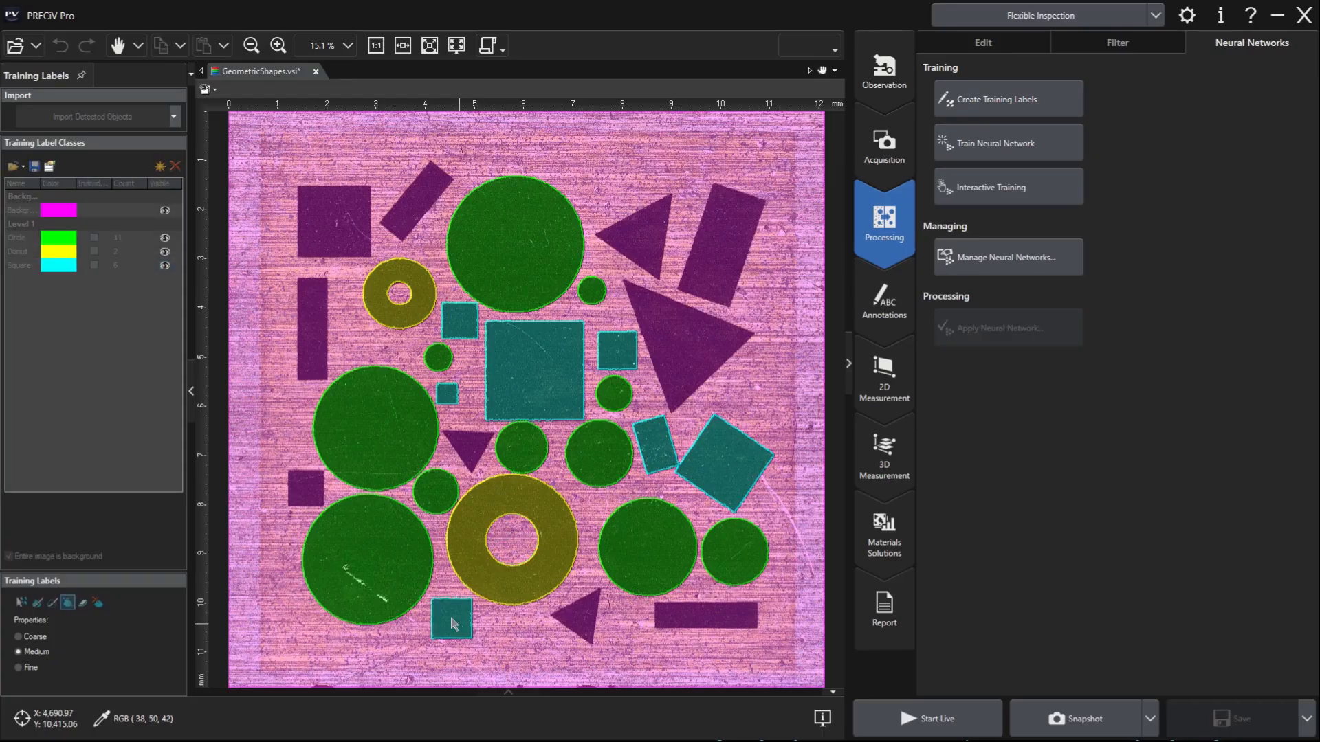
{"action": "left_click", "coordinate": [308, 495]}
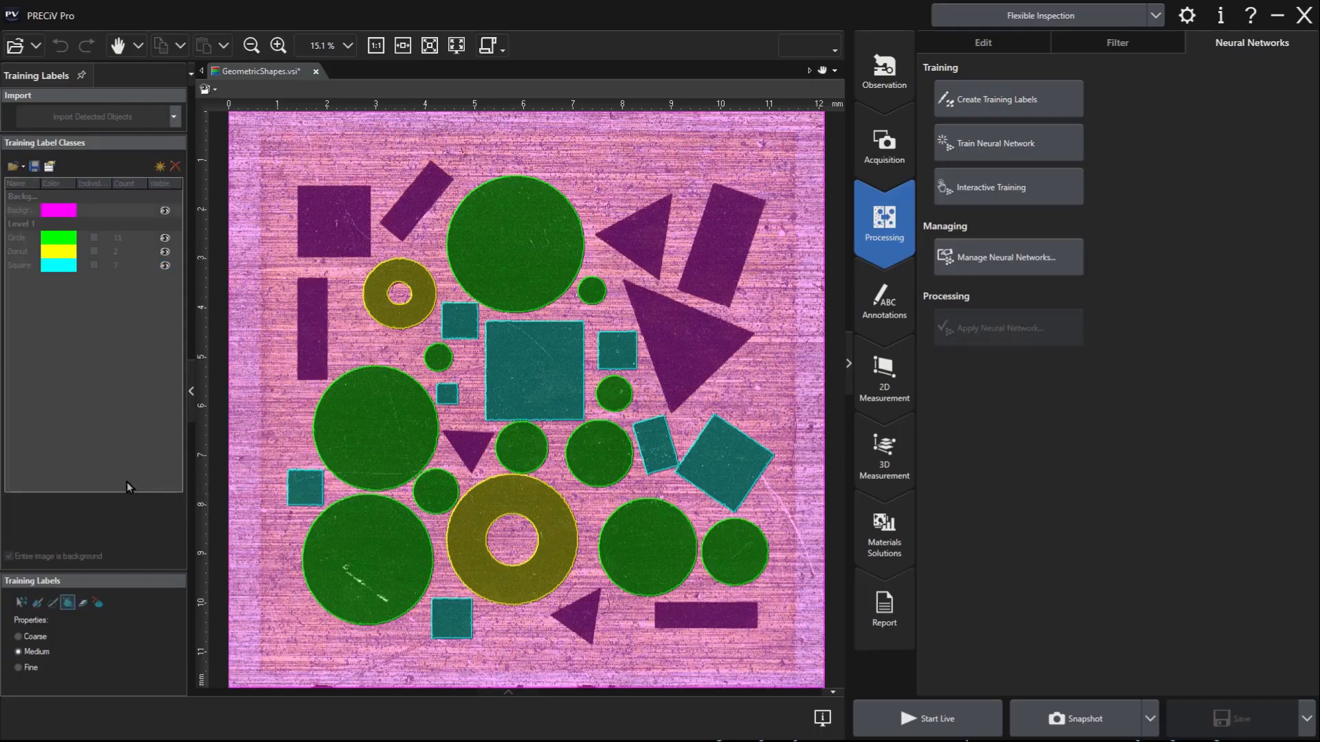
Step: Erase the thin bridge joining the labels of the rotated square and the small tilted shape beside it with a 3-pixel eraser
{"action": "left_click", "coordinate": [82, 602]}
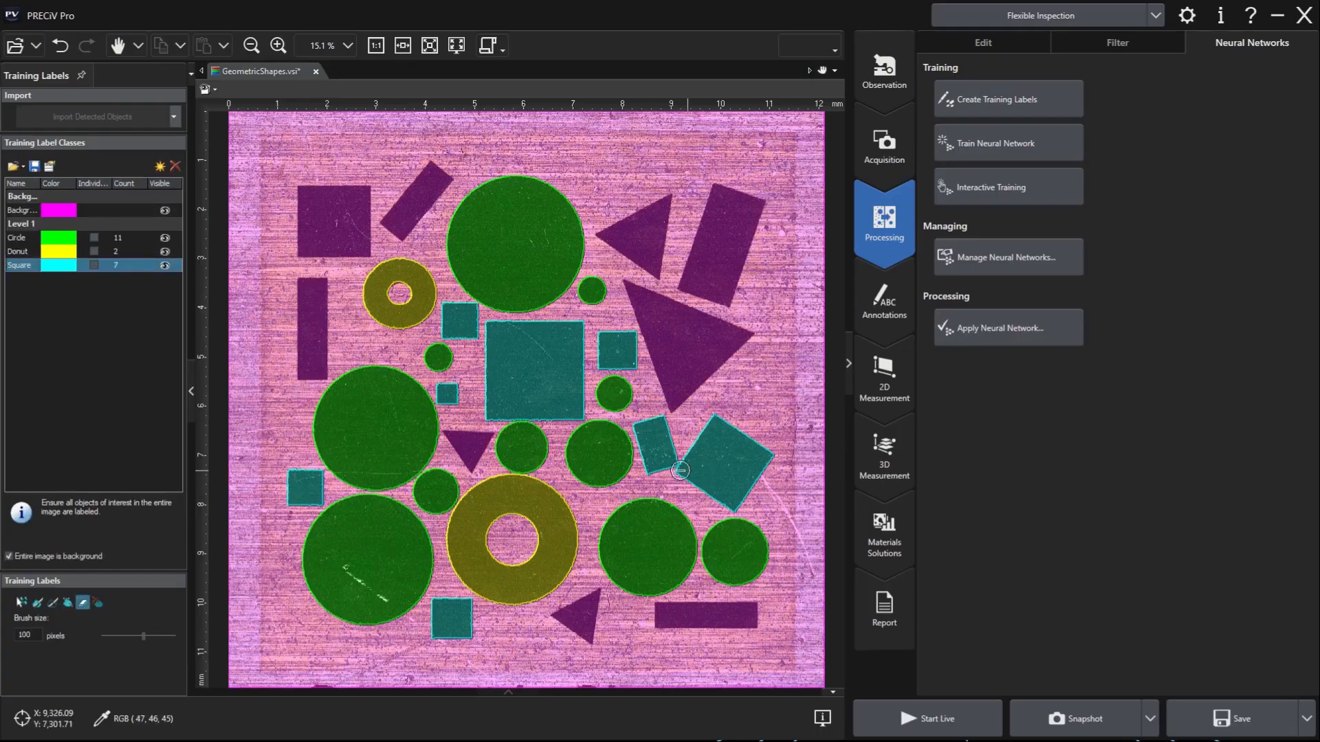
{"action": "scroll", "coordinate": [677, 466], "scroll_direction": "up", "scroll_amount": 10}
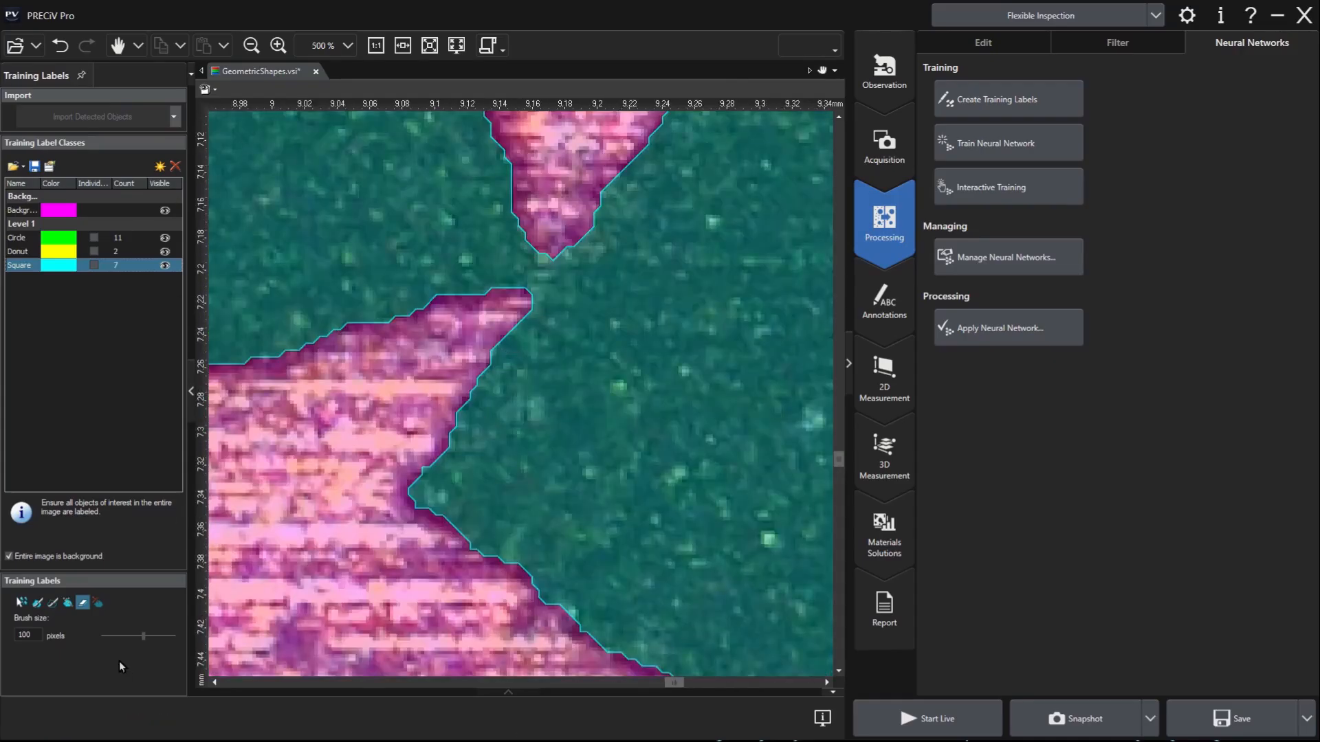
{"action": "left_click", "coordinate": [137, 638]}
{"action": "left_click_drag", "start_coordinate": [107, 638], "coordinate": [105, 638]}
{"action": "left_click_drag", "start_coordinate": [547, 257], "coordinate": [506, 299]}
{"action": "scroll", "coordinate": [520, 393], "scroll_direction": "down", "scroll_amount": 5}
{"action": "scroll", "coordinate": [521, 393], "scroll_direction": "down", "scroll_amount": 3}
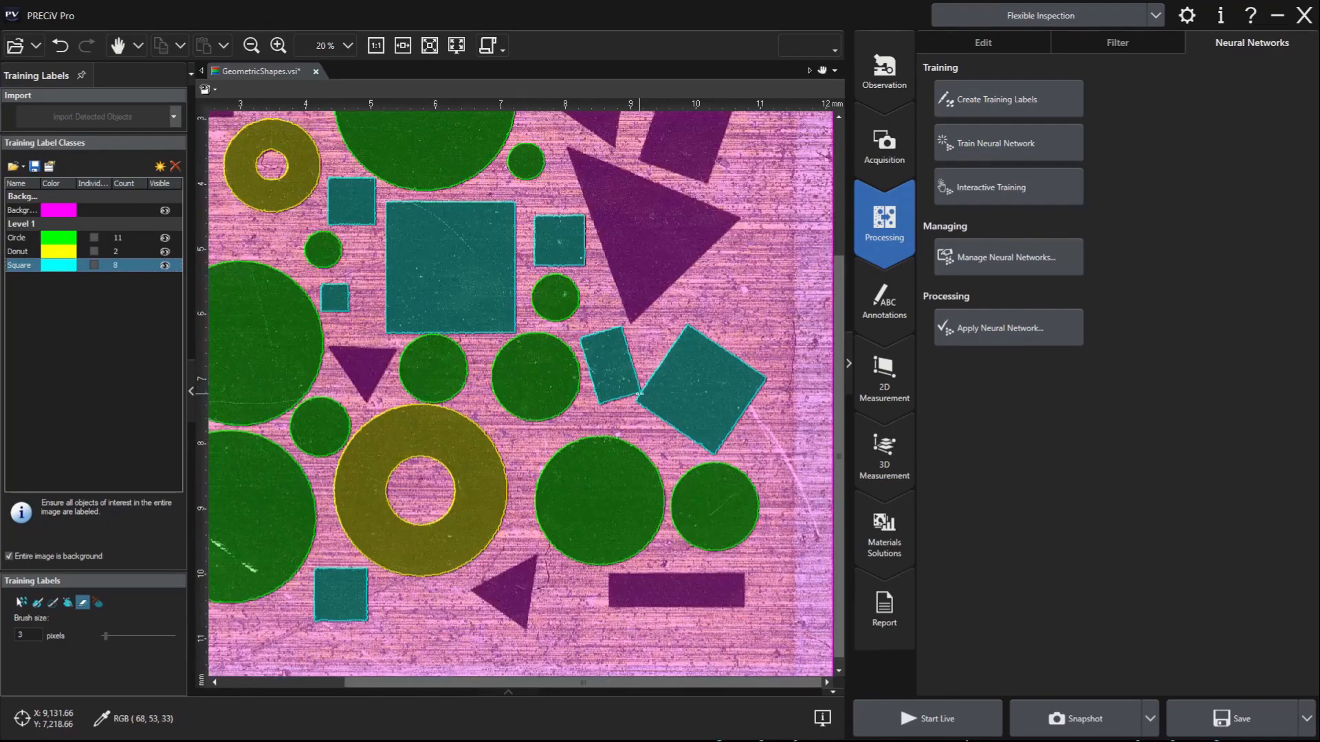
{"action": "scroll", "coordinate": [639, 394], "scroll_direction": "down", "scroll_amount": 1}
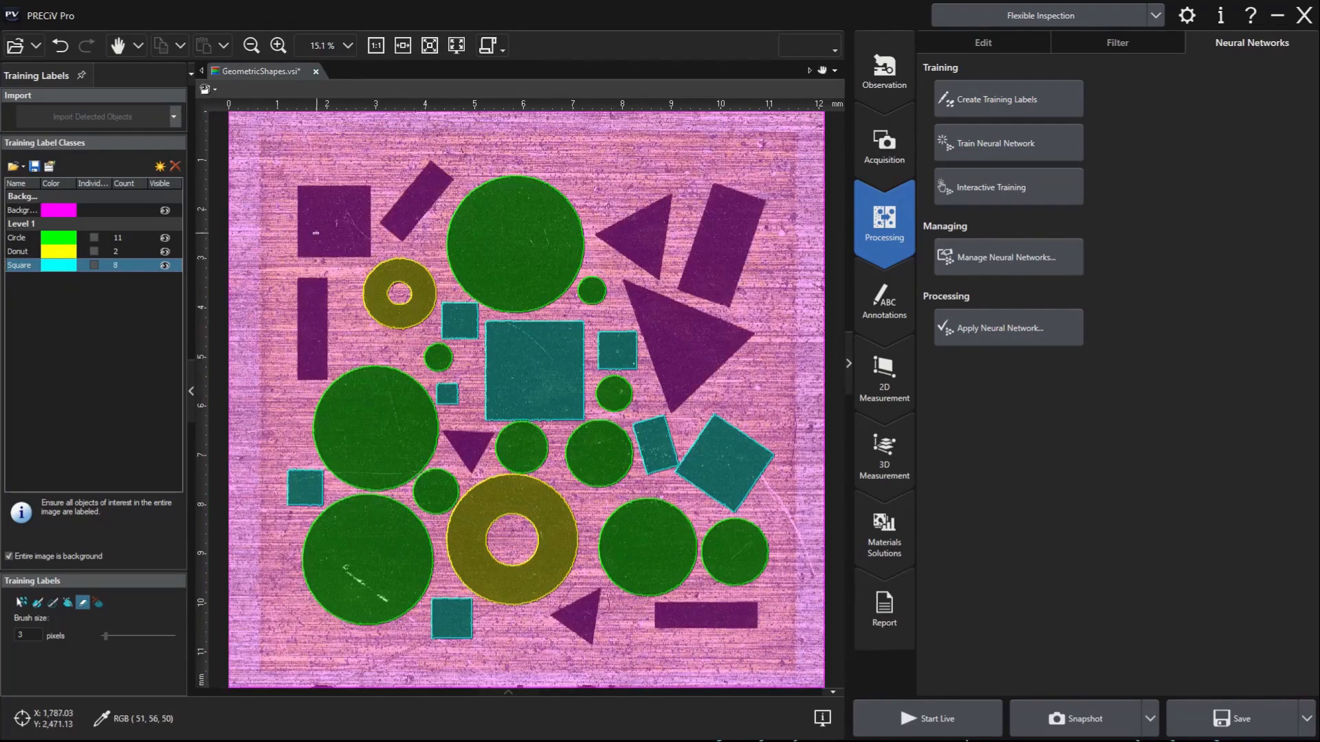
Step: Add a training label class named Rectangle and set its color to blue
{"action": "left_click", "coordinate": [159, 169]}
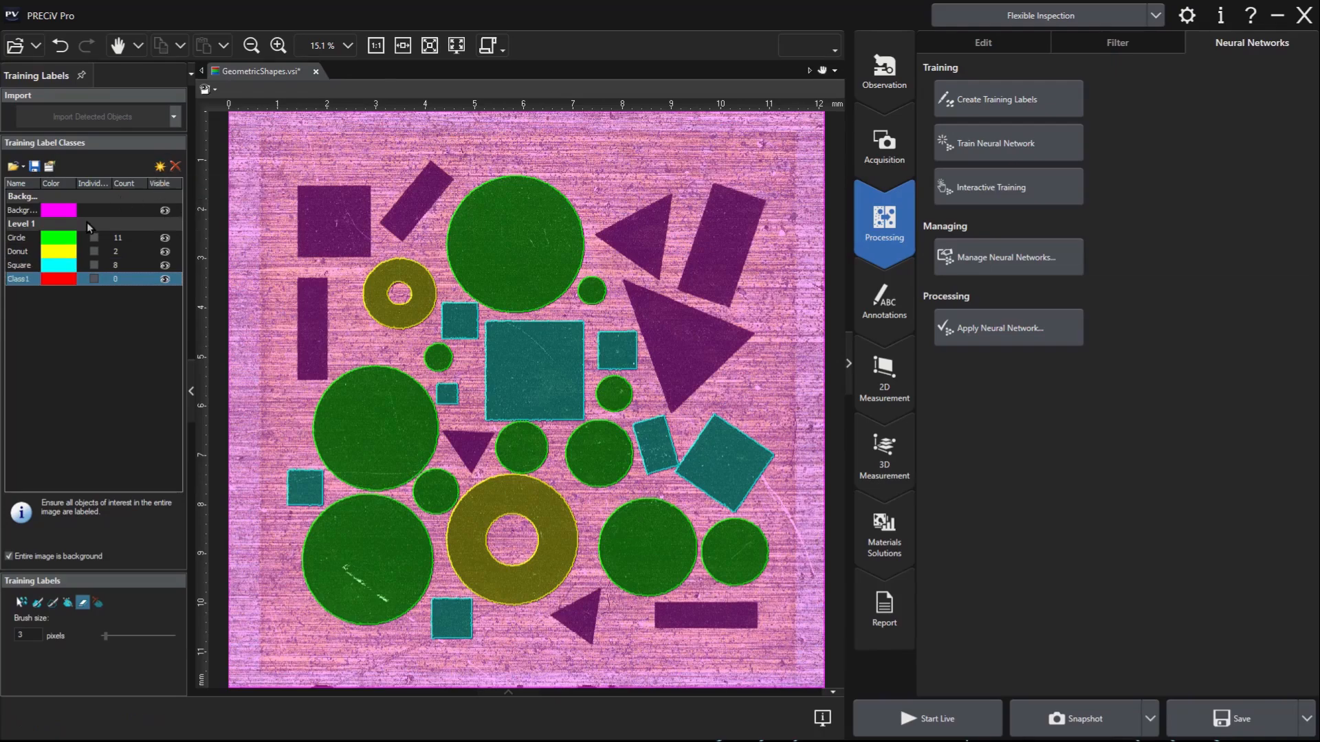
{"action": "left_click", "coordinate": [71, 283]}
{"action": "left_click", "coordinate": [85, 302]}
{"action": "type", "text": "Rectangle"}
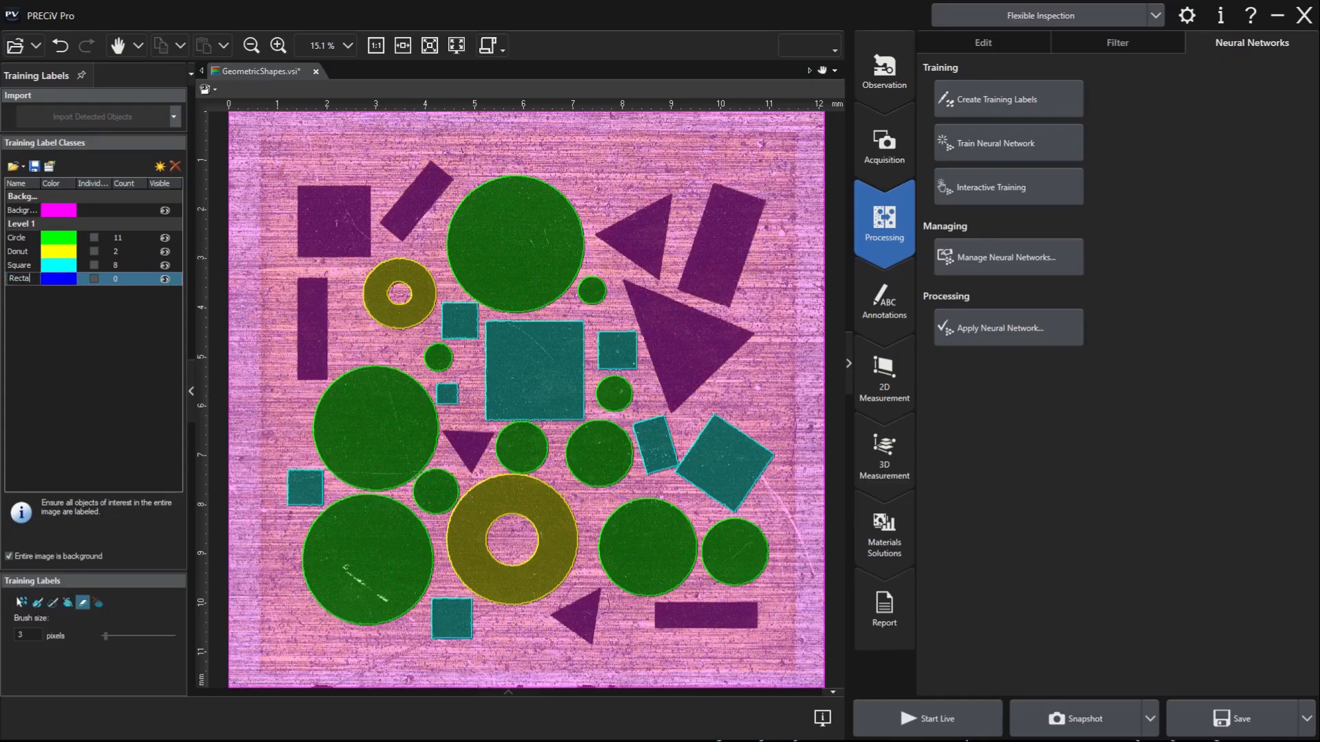
Step: Label the four unlabeled elongated rectangles as Rectangle using the Magic Wand at Medium
{"action": "left_click", "coordinate": [67, 602]}
{"action": "left_click", "coordinate": [314, 330]}
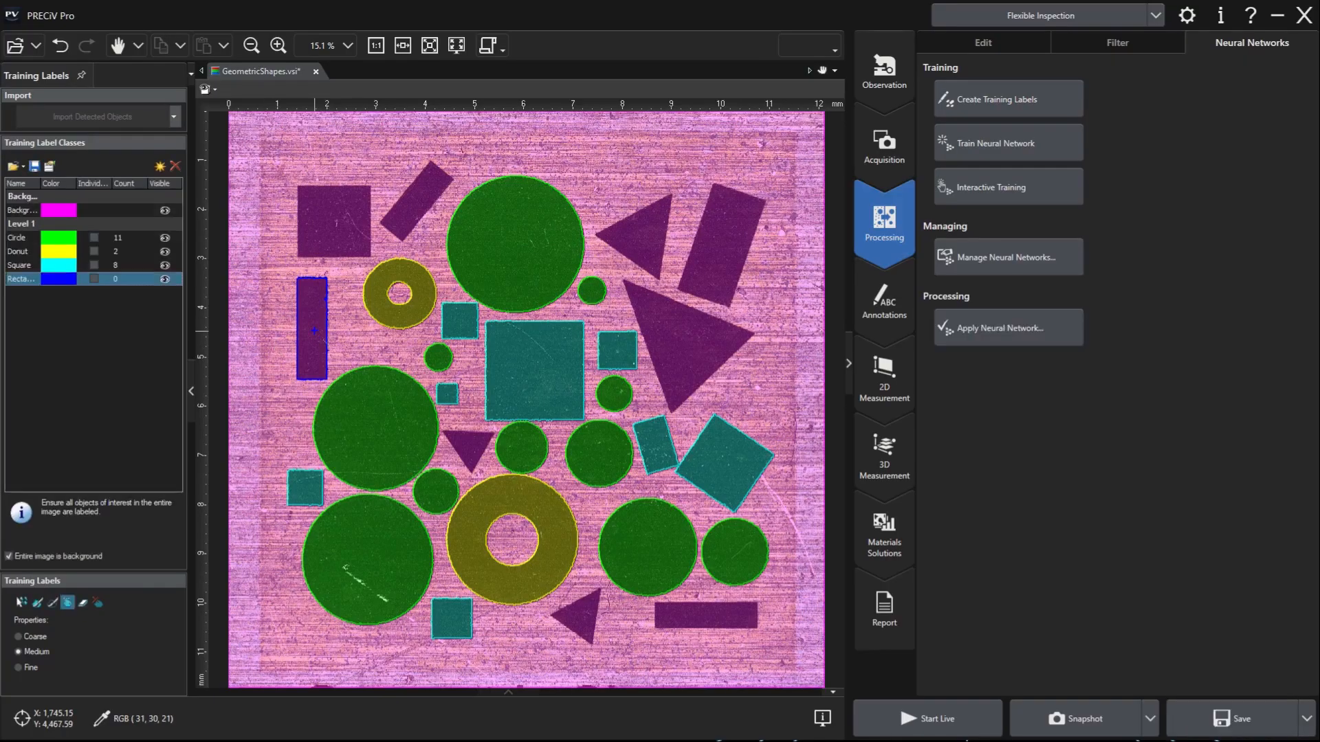
{"action": "left_click", "coordinate": [416, 200]}
{"action": "left_click", "coordinate": [740, 225]}
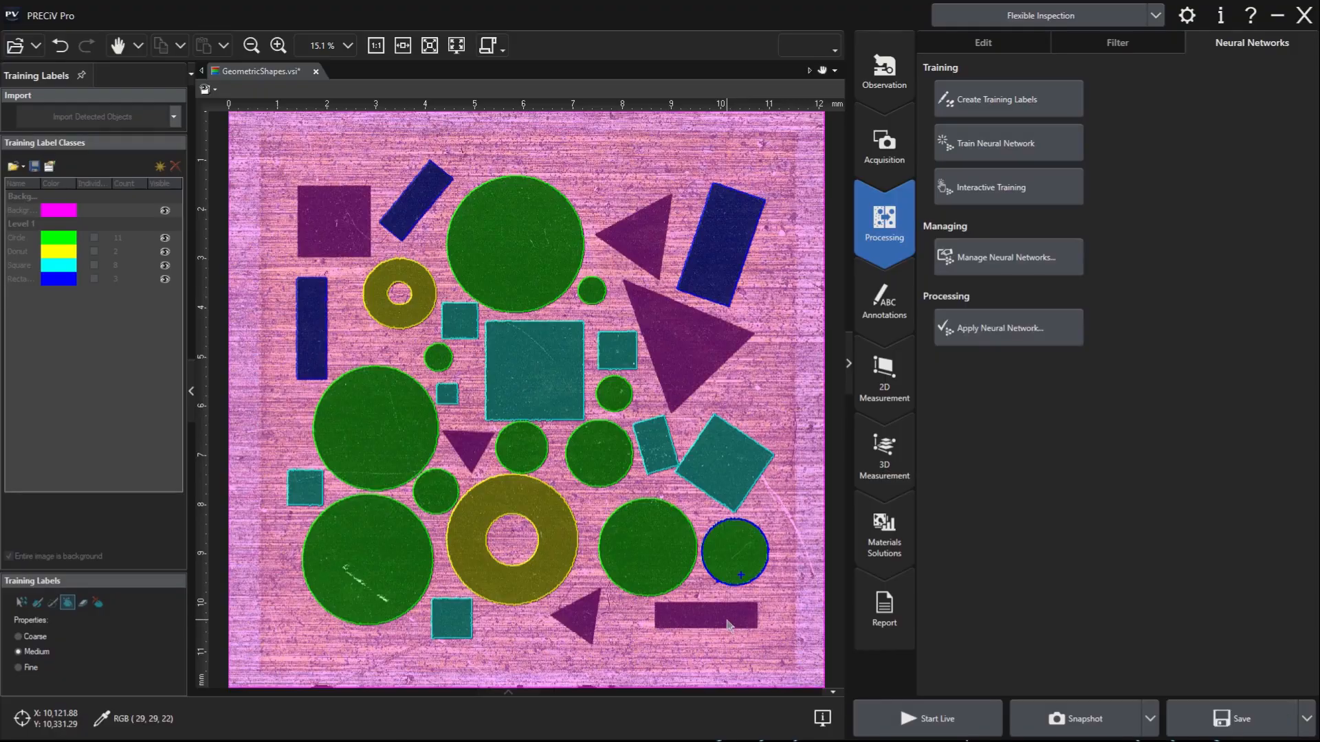
{"action": "left_click", "coordinate": [729, 624]}
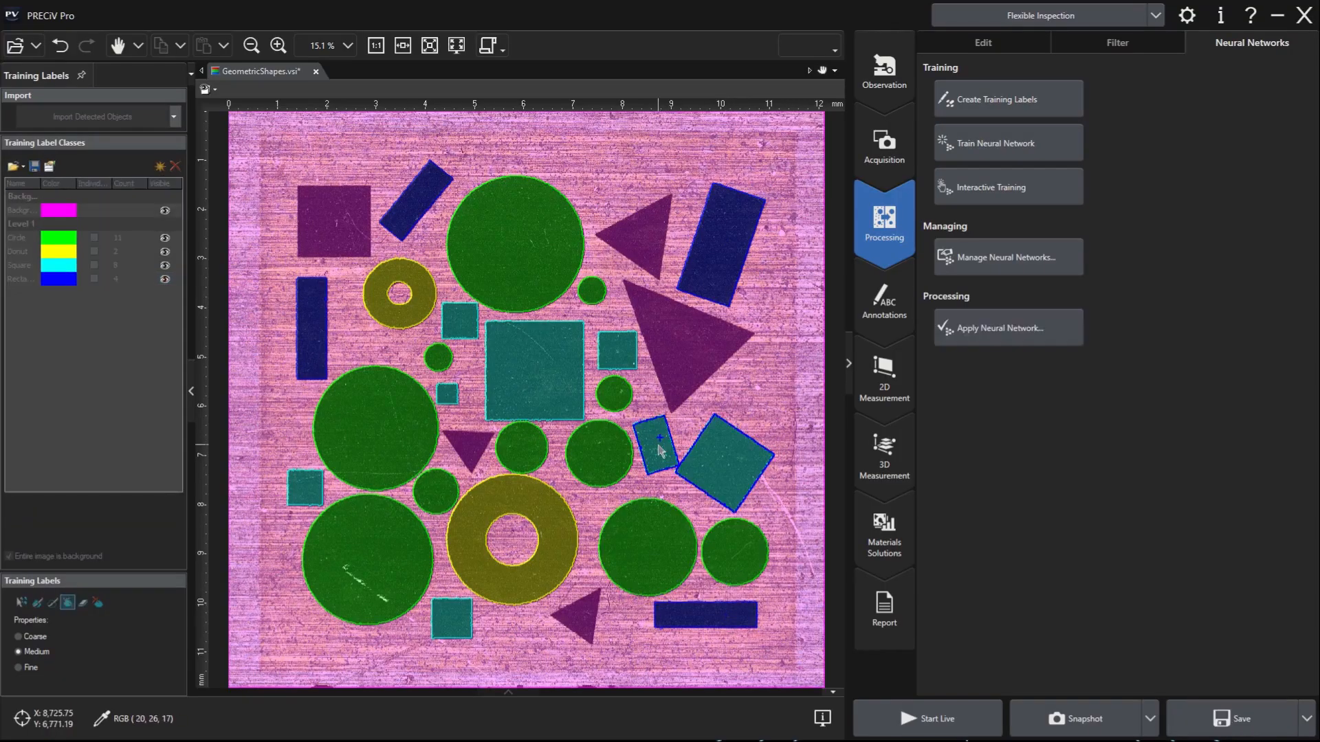
Step: Change the label class of the small tilted shape beside the rotated square to Rectangle
{"action": "left_click", "coordinate": [22, 603]}
{"action": "left_click", "coordinate": [655, 455]}
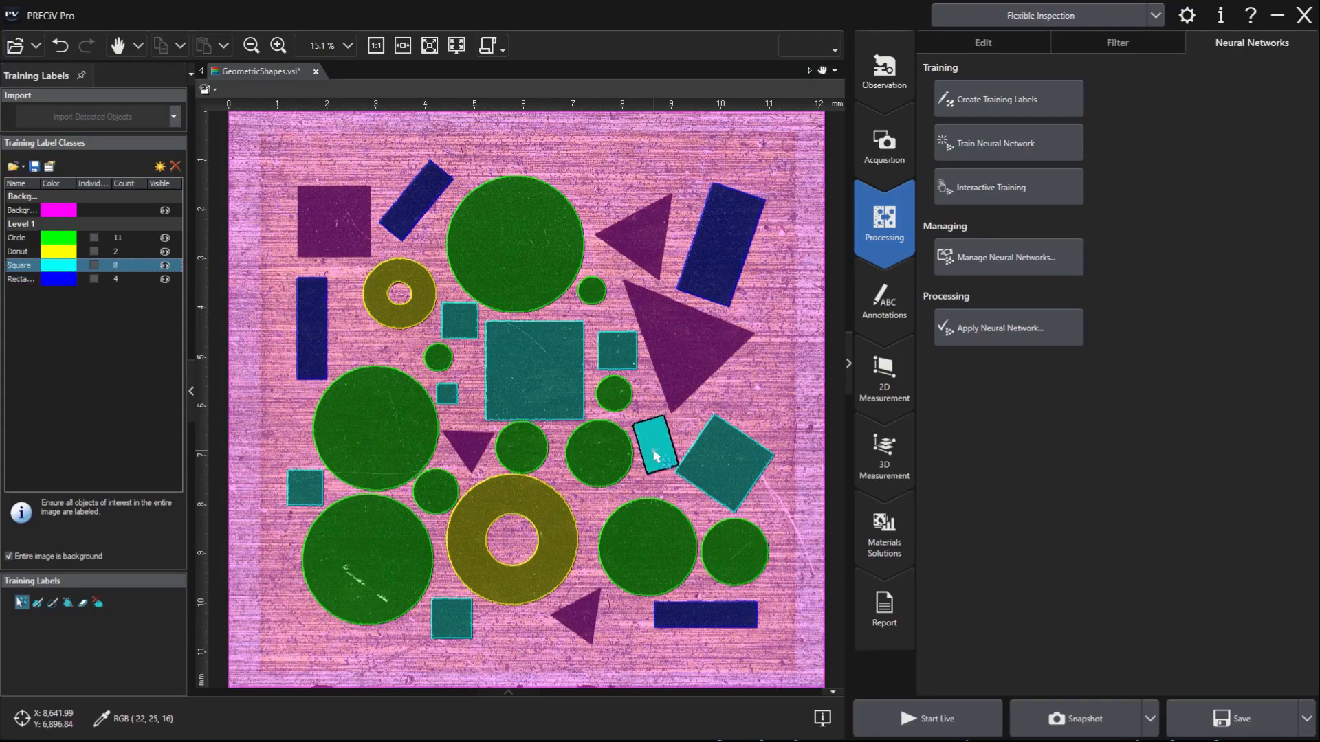
{"action": "right_click", "coordinate": [654, 452]}
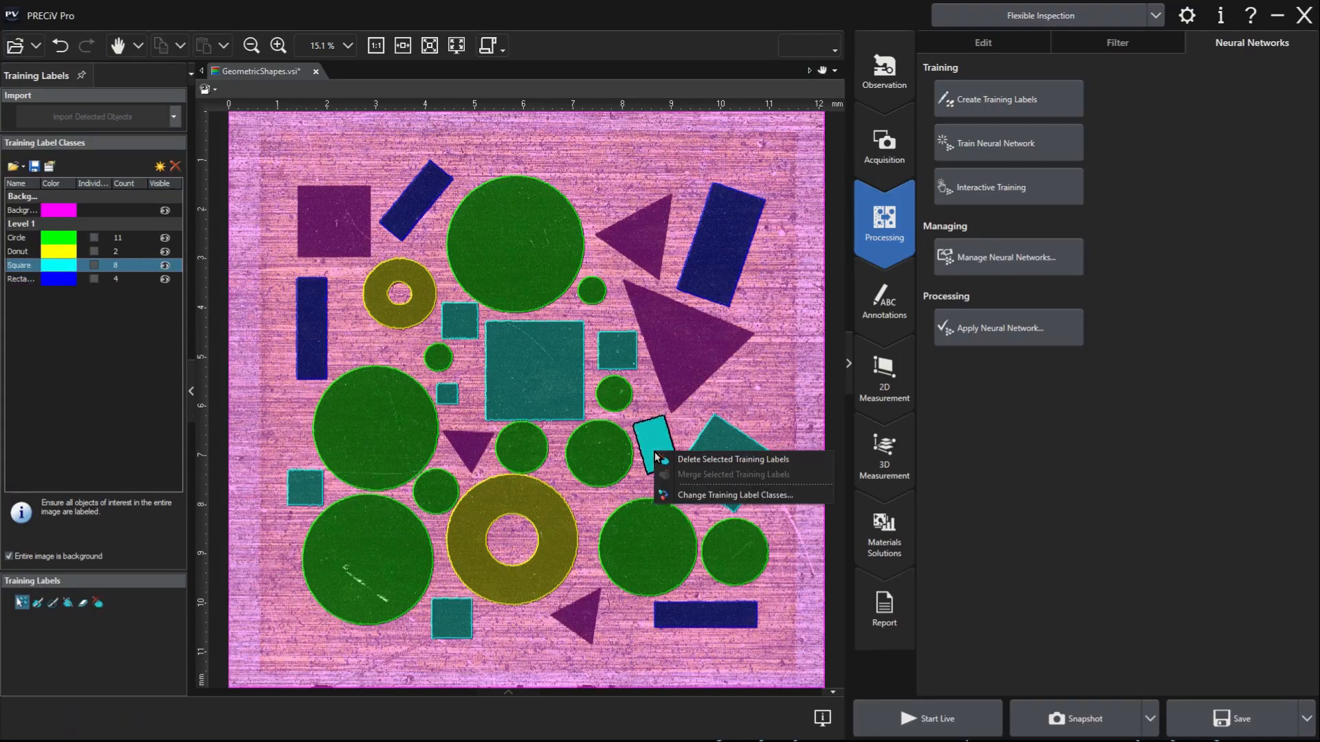
{"action": "left_click", "coordinate": [692, 496]}
{"action": "left_click", "coordinate": [599, 343]}
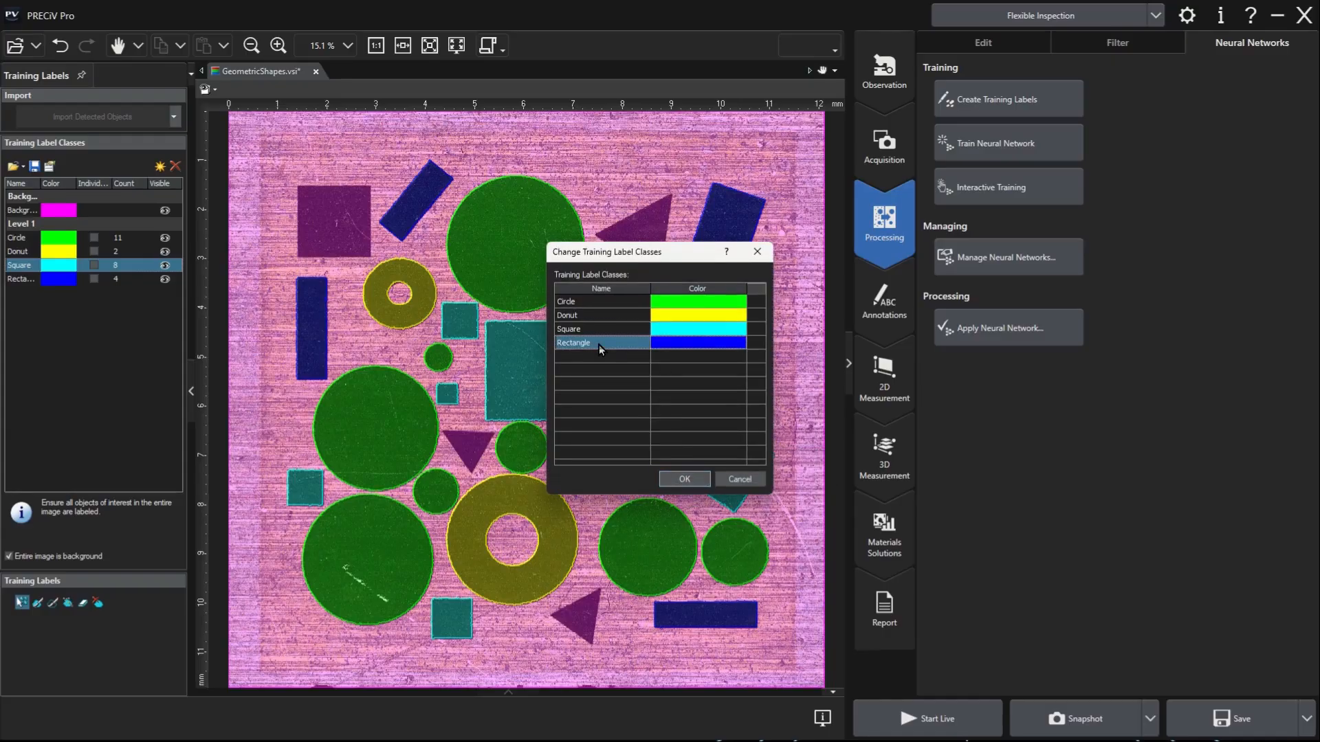
{"action": "left_click", "coordinate": [685, 480]}
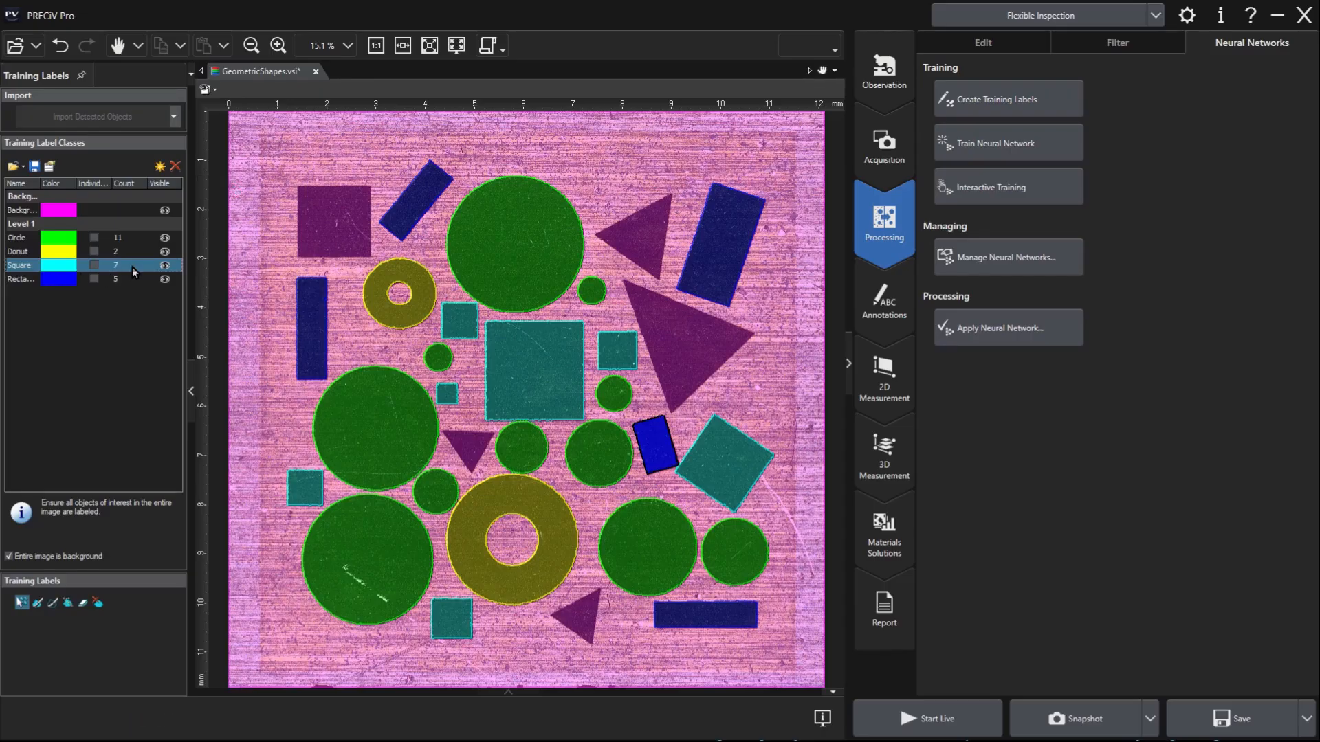
Step: Label the remaining large square in the upper-left area of the image as Square using the Magic Wand
{"action": "left_click", "coordinate": [67, 602]}
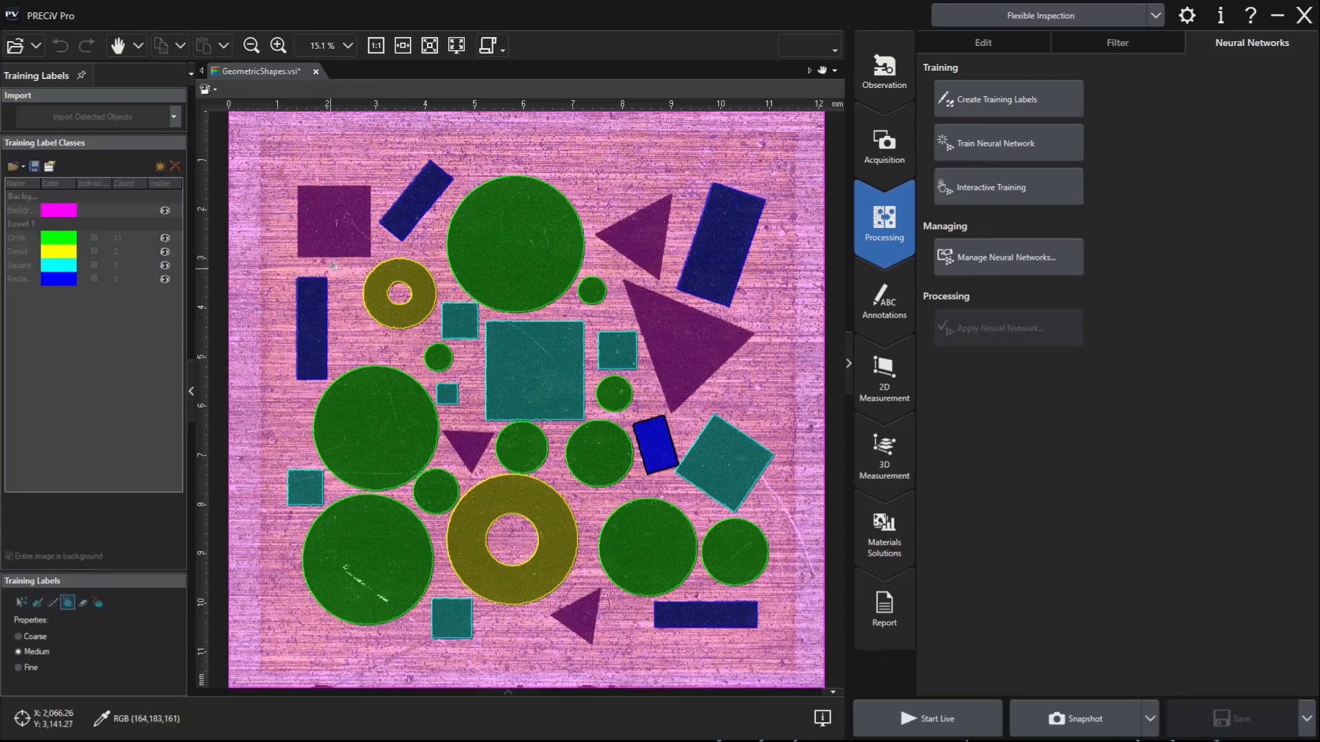
{"action": "left_click", "coordinate": [331, 236]}
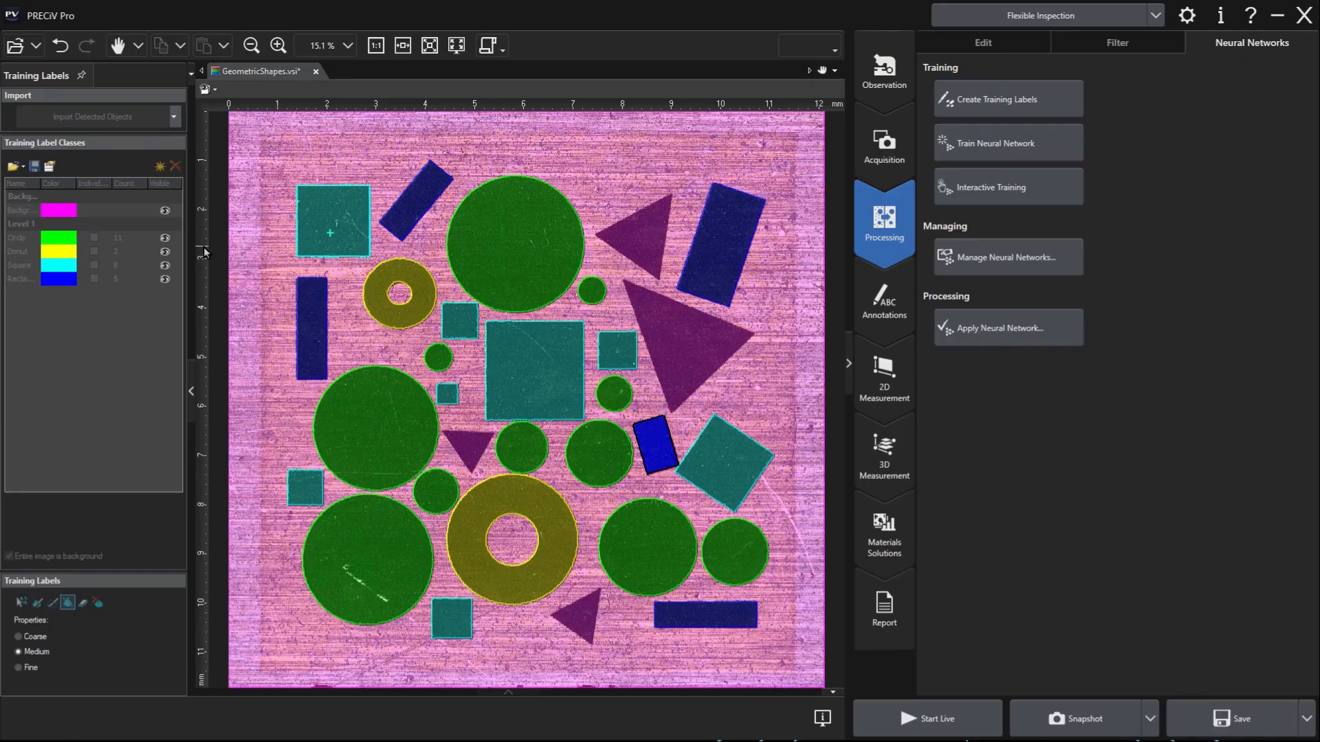
Step: Add a training label class named Triangle
{"action": "left_click", "coordinate": [159, 167]}
{"action": "double_click", "coordinate": [22, 294]}
{"action": "type", "text": "Triangle"}
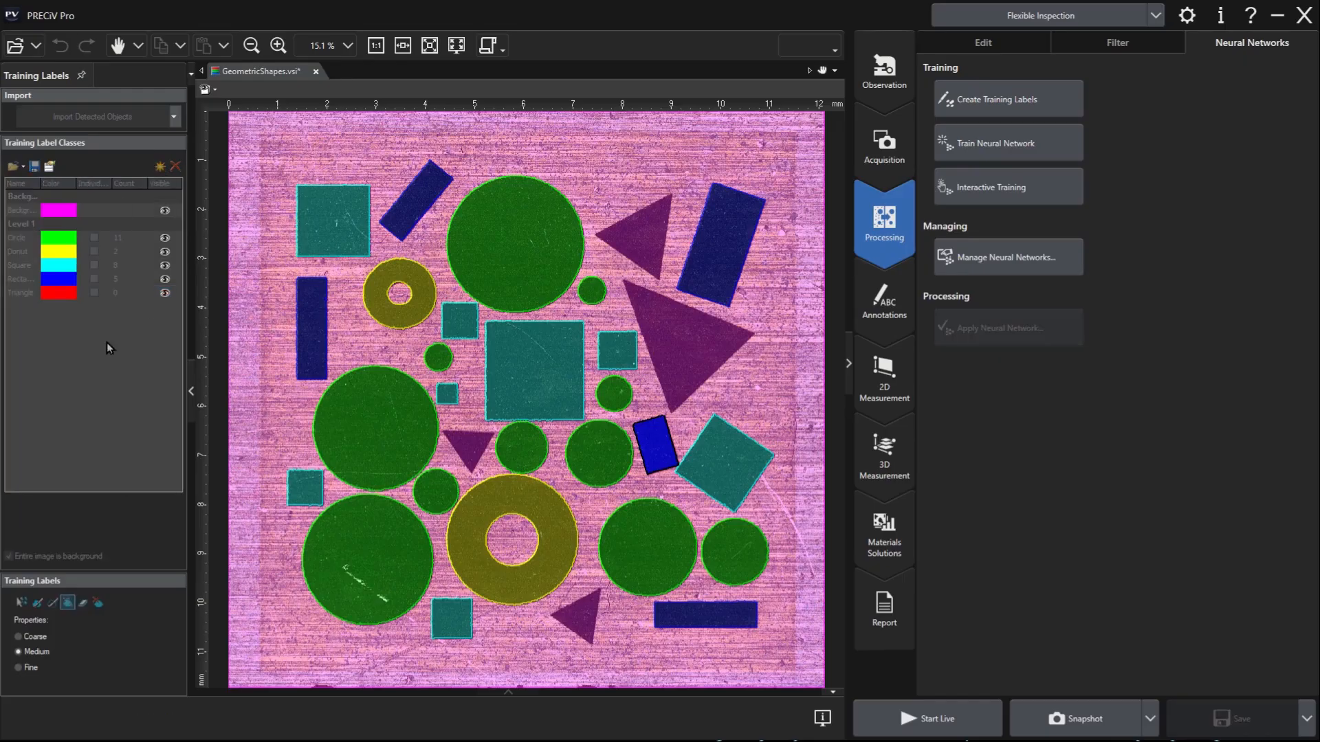
Step: Label all four triangles in the image as Triangle using the Magic Wand at Medium
{"action": "left_click", "coordinate": [631, 237]}
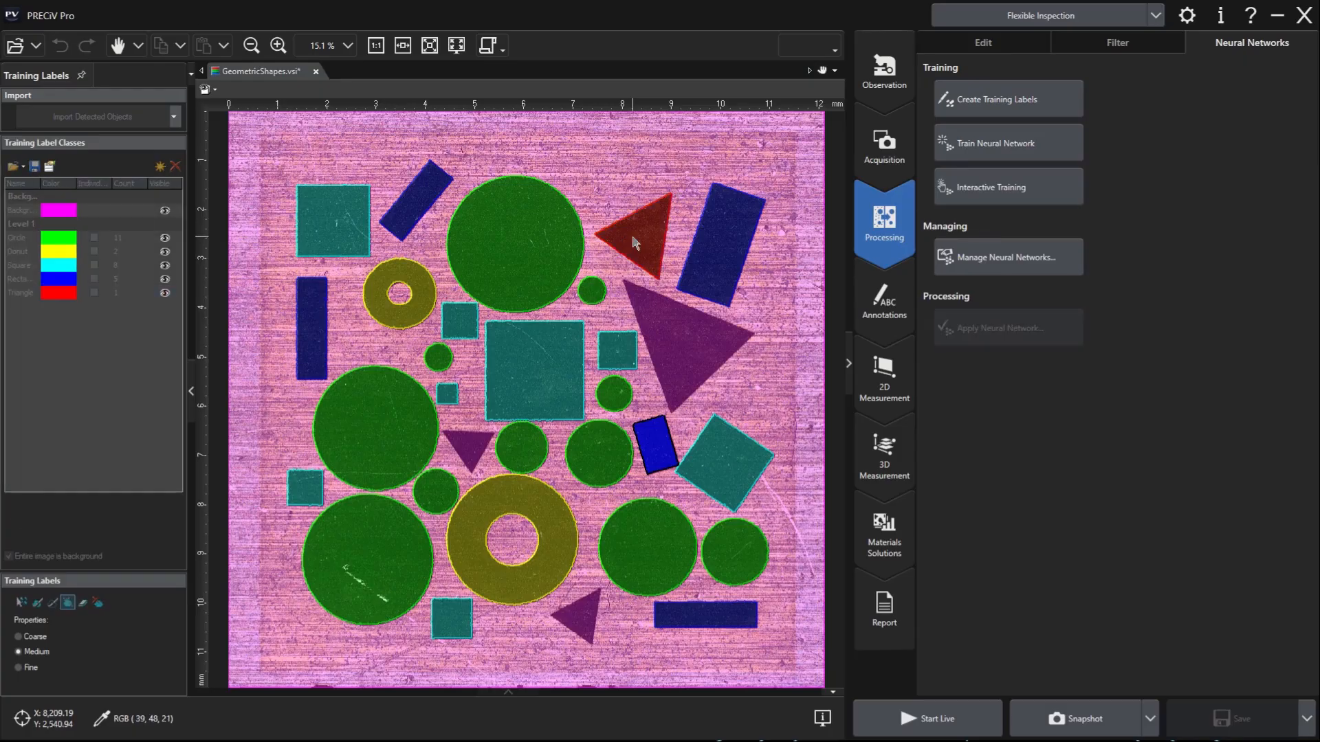
{"action": "left_click", "coordinate": [680, 355]}
{"action": "left_click", "coordinate": [478, 459]}
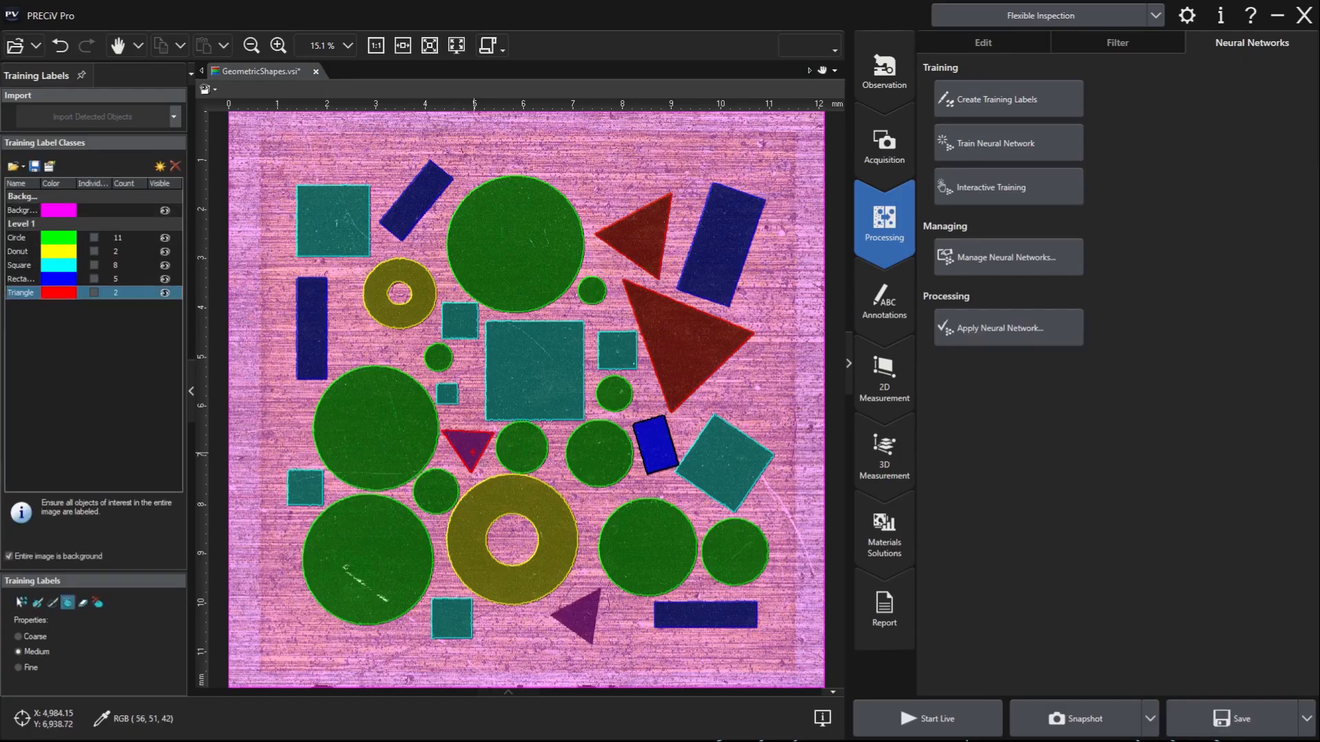
{"action": "left_click", "coordinate": [585, 618]}
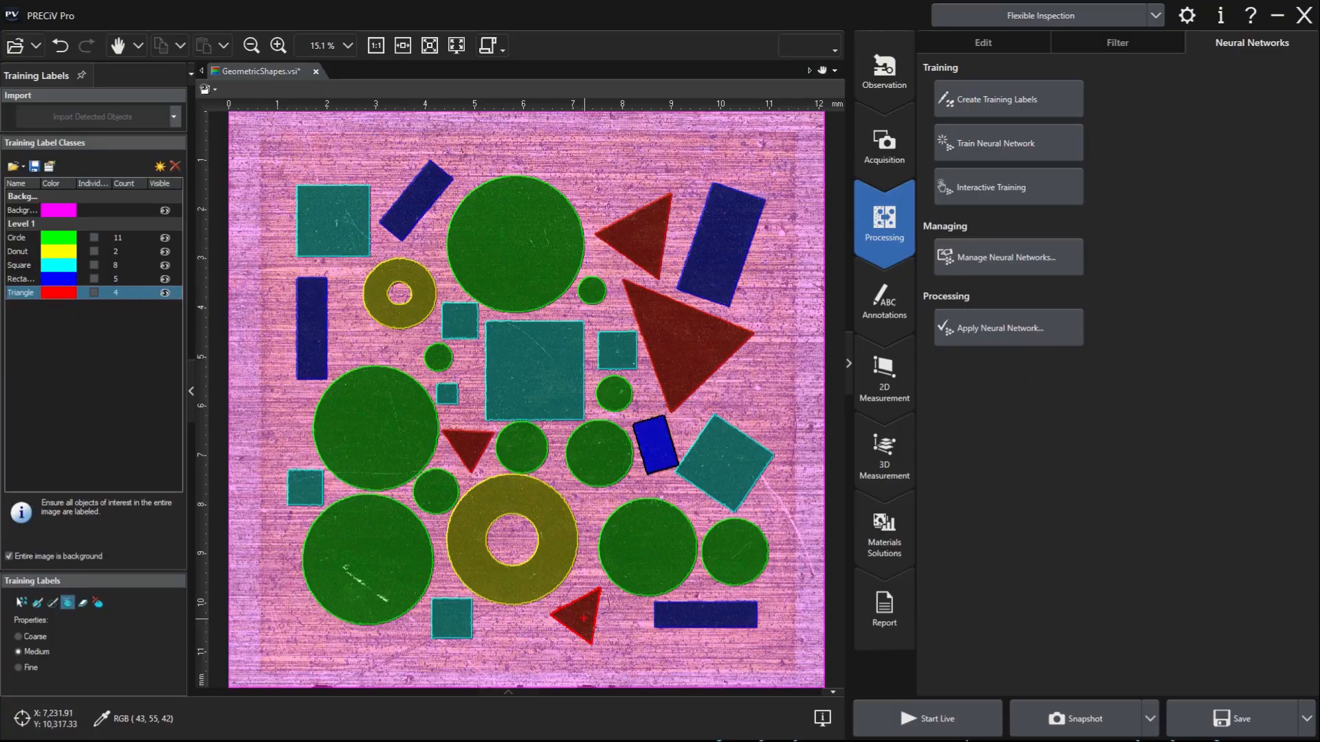
{"action": "left_click", "coordinate": [490, 341]}
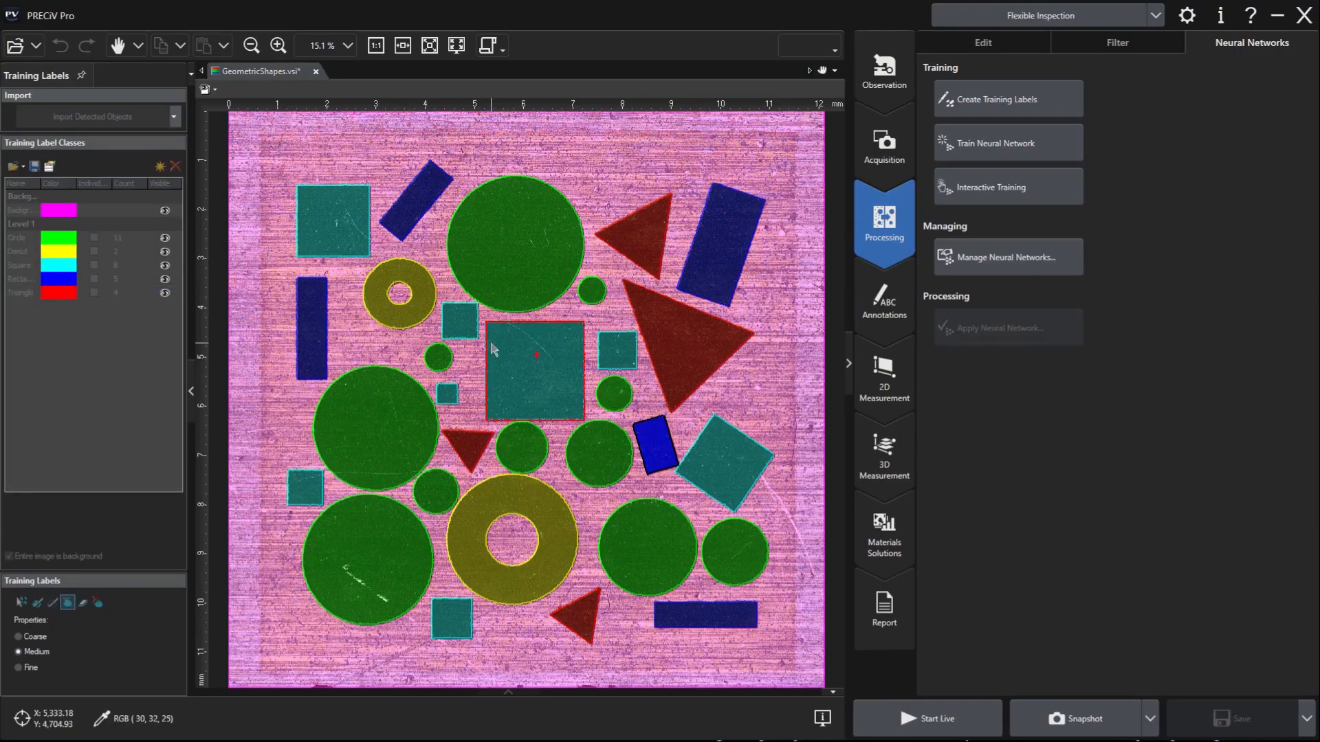
Step: Move the Triangle class up one place, above the Rectangle class
{"action": "right_click", "coordinate": [142, 293]}
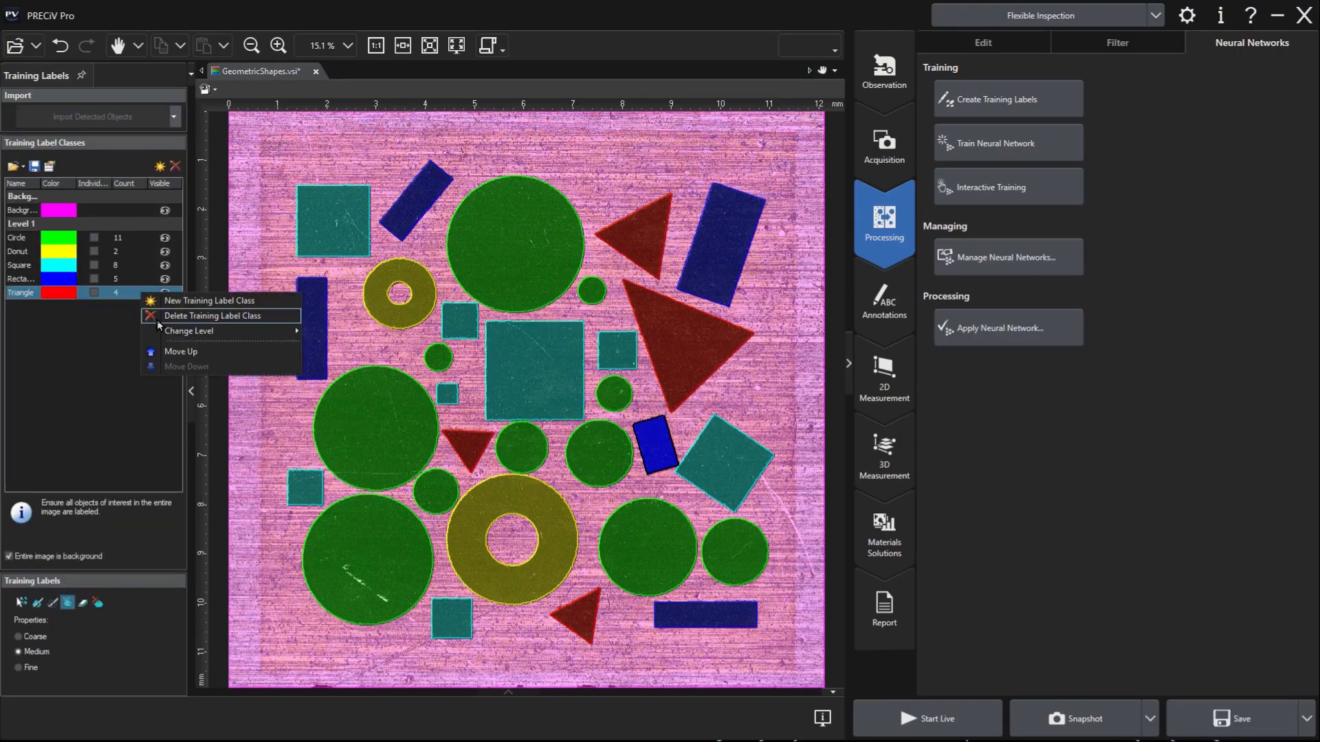
{"action": "left_click", "coordinate": [168, 352]}
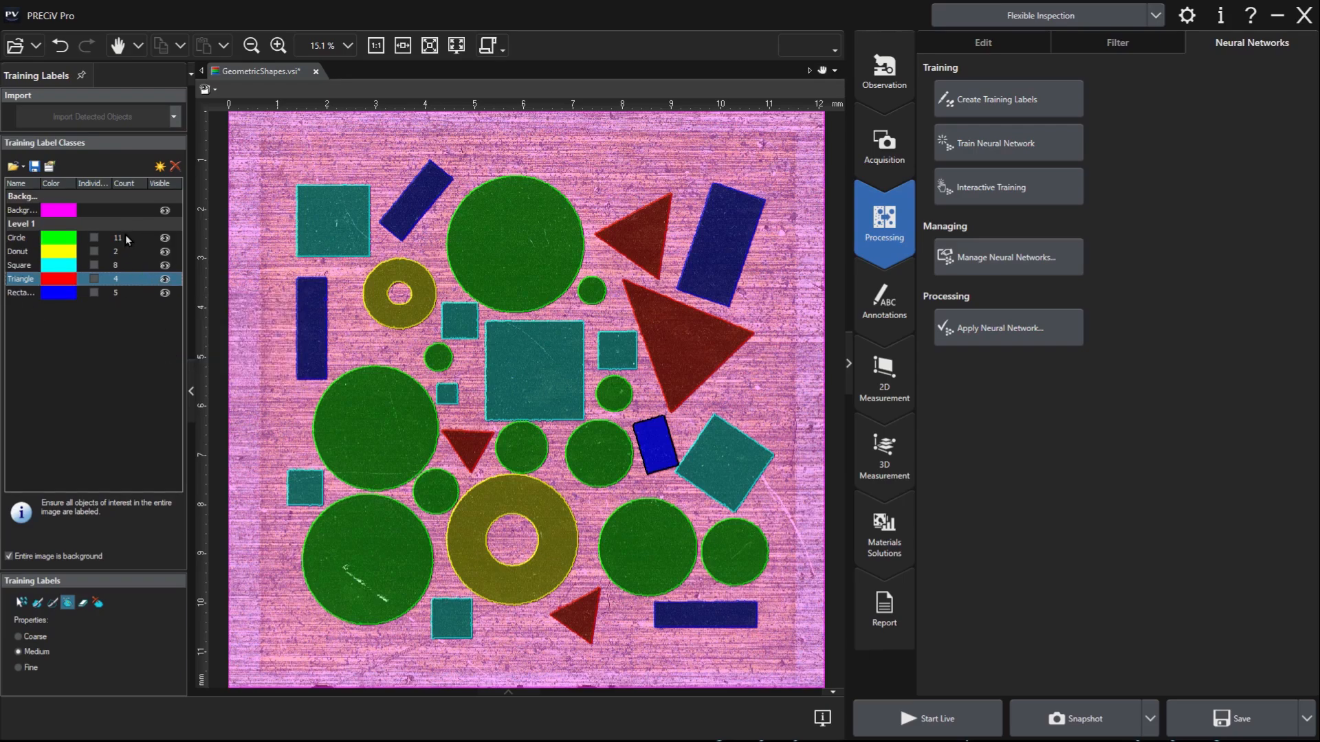
Step: Save the training label classes as a private set, replacing the existing GeometricShapes set
{"action": "left_click", "coordinate": [35, 168]}
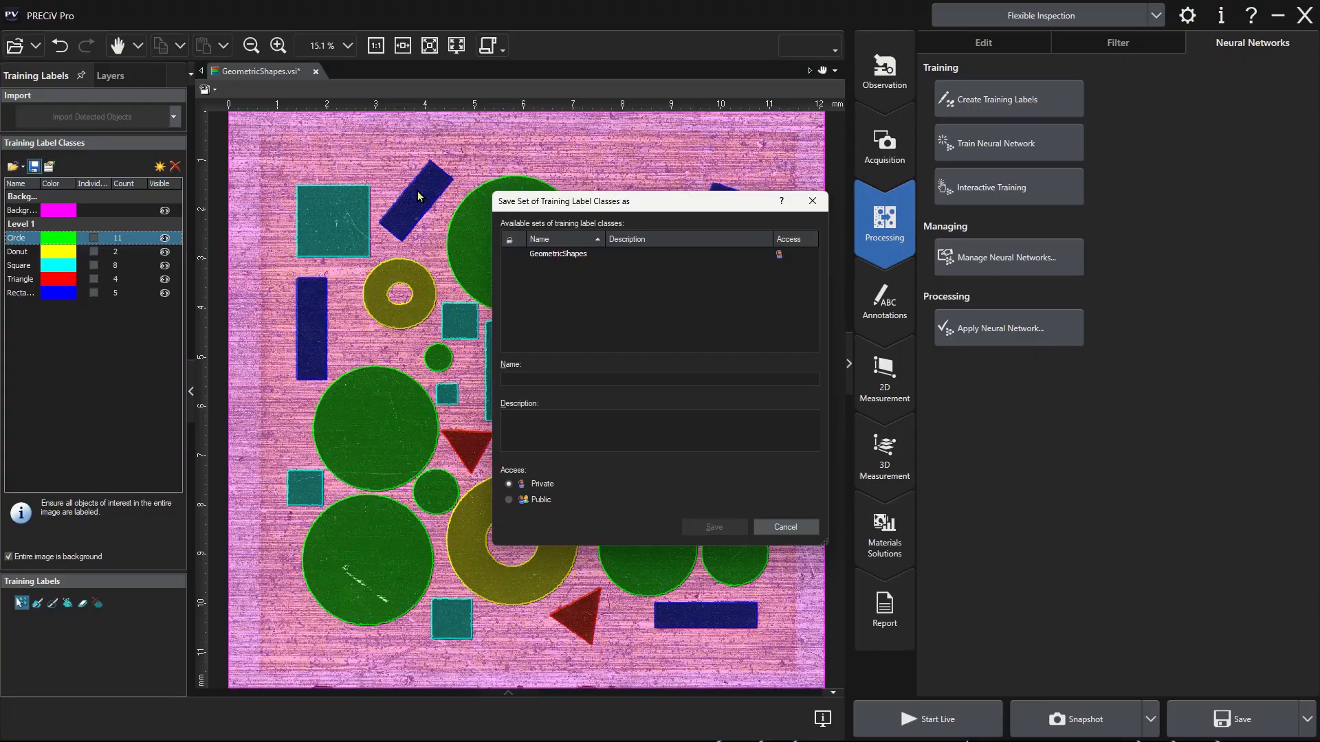
{"action": "left_click", "coordinate": [554, 254]}
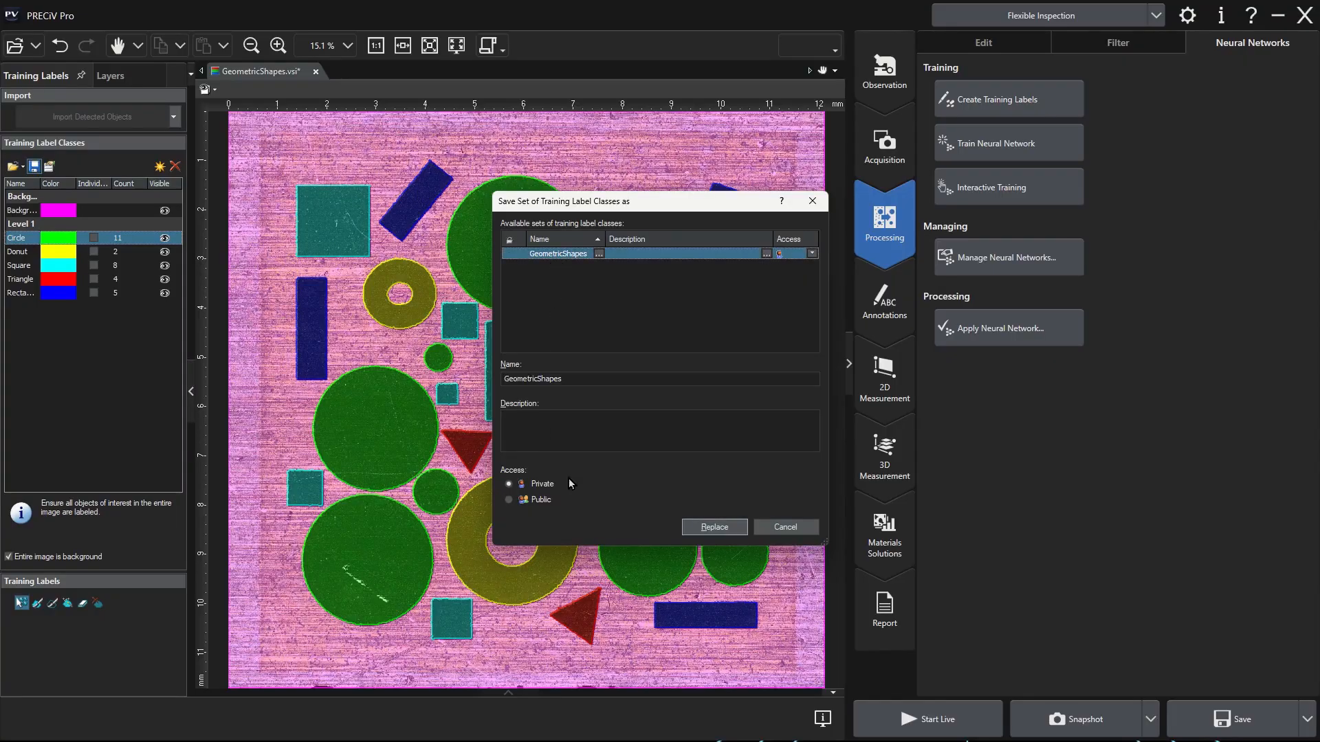
{"action": "left_click", "coordinate": [723, 534]}
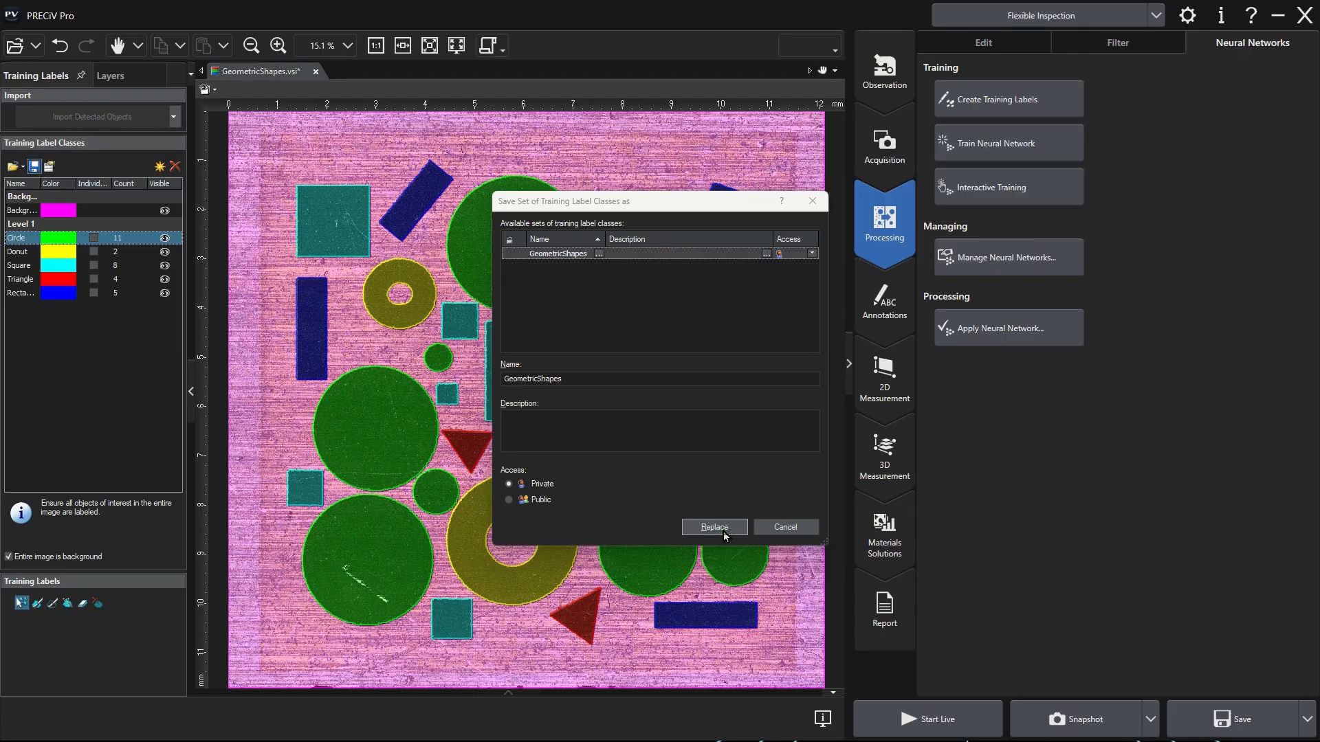
{"action": "left_click", "coordinate": [723, 534]}
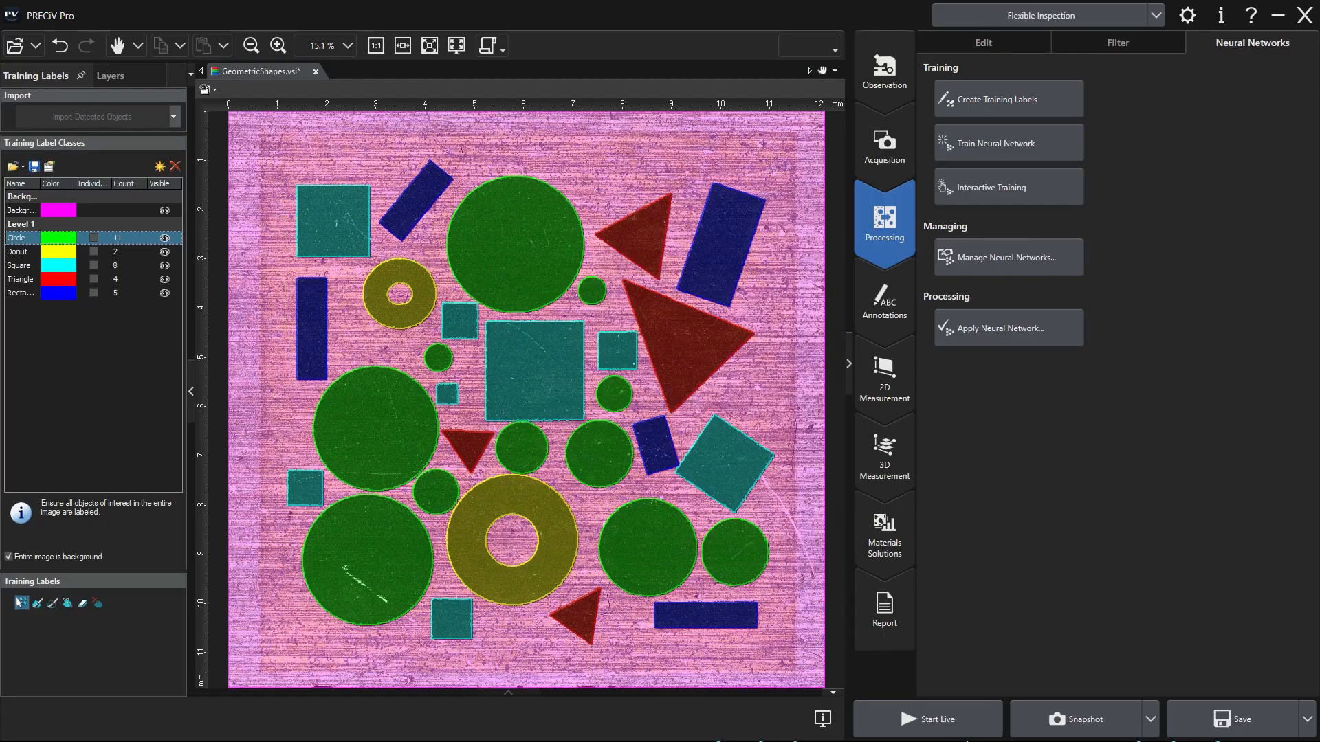
Step: Set the access of the GeometricShapes training label class set to Private in the set manager
{"action": "left_click", "coordinate": [49, 167]}
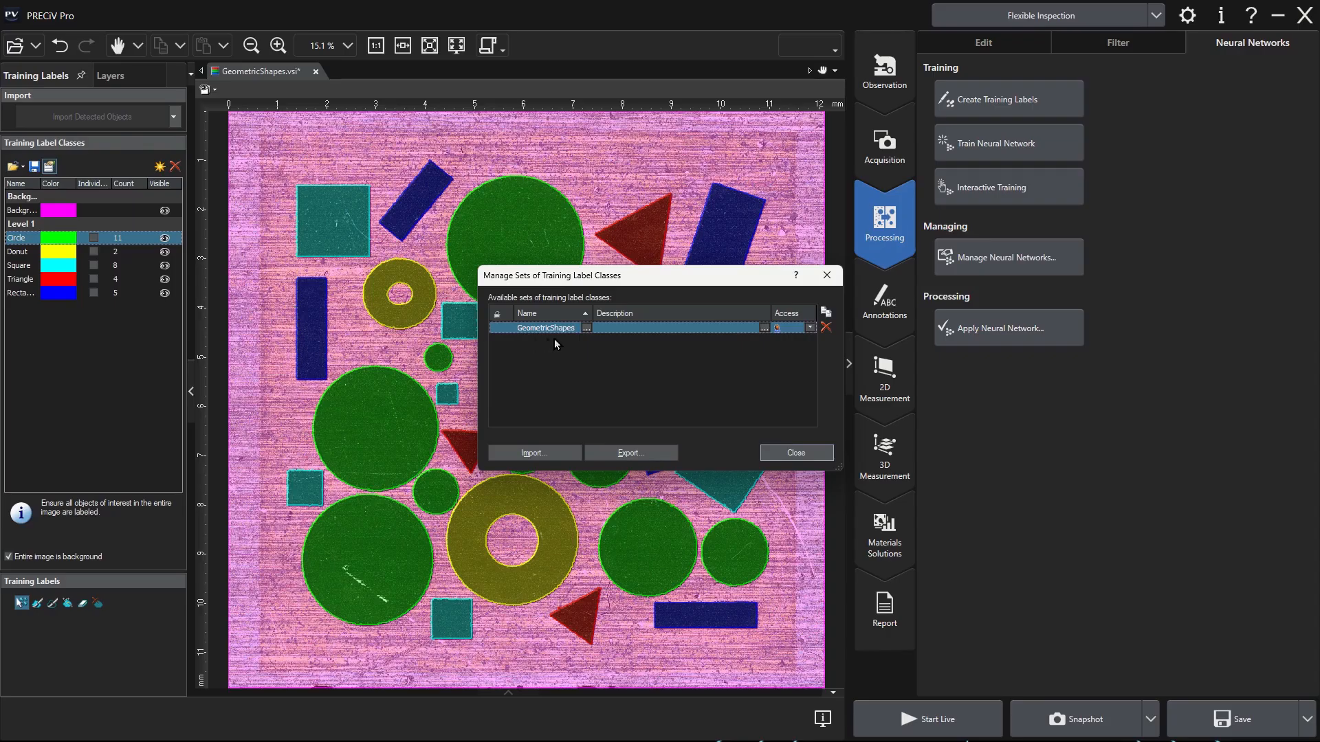
{"action": "left_click", "coordinate": [811, 328]}
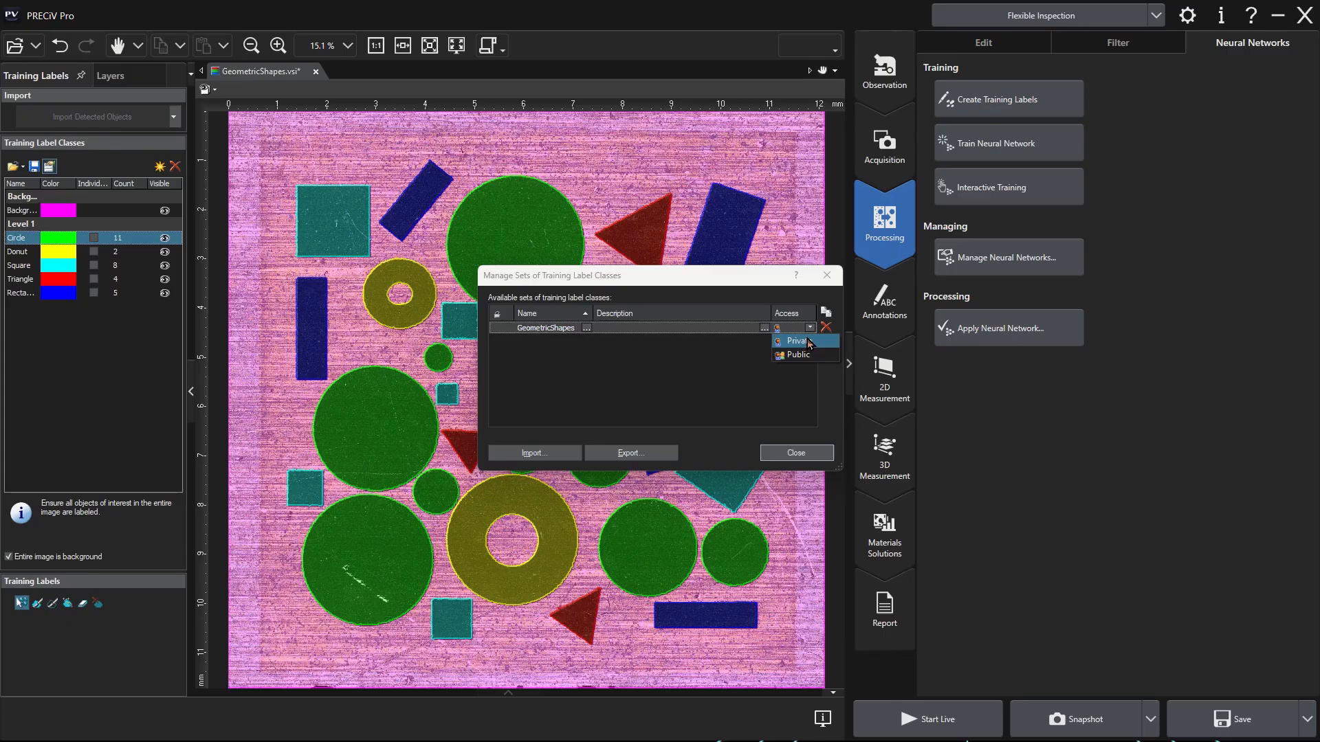
{"action": "left_click", "coordinate": [798, 341]}
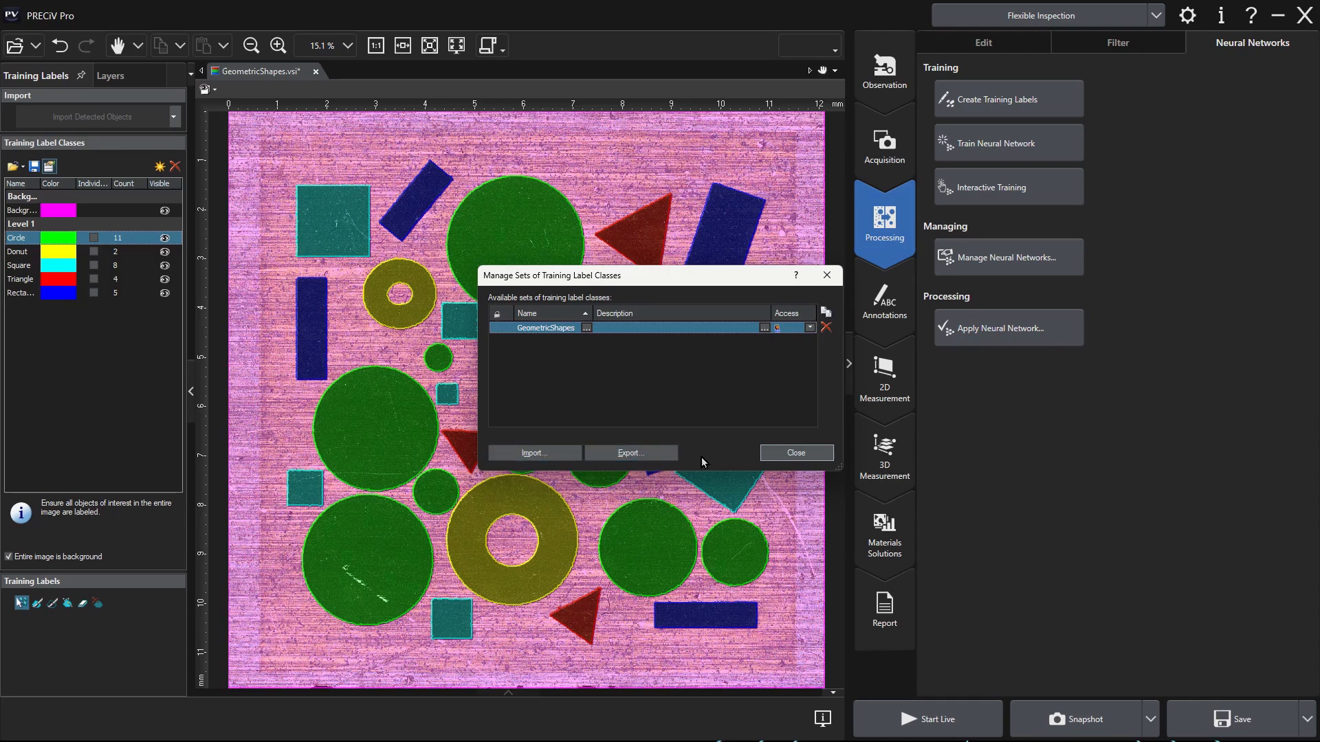
{"action": "left_click", "coordinate": [780, 453]}
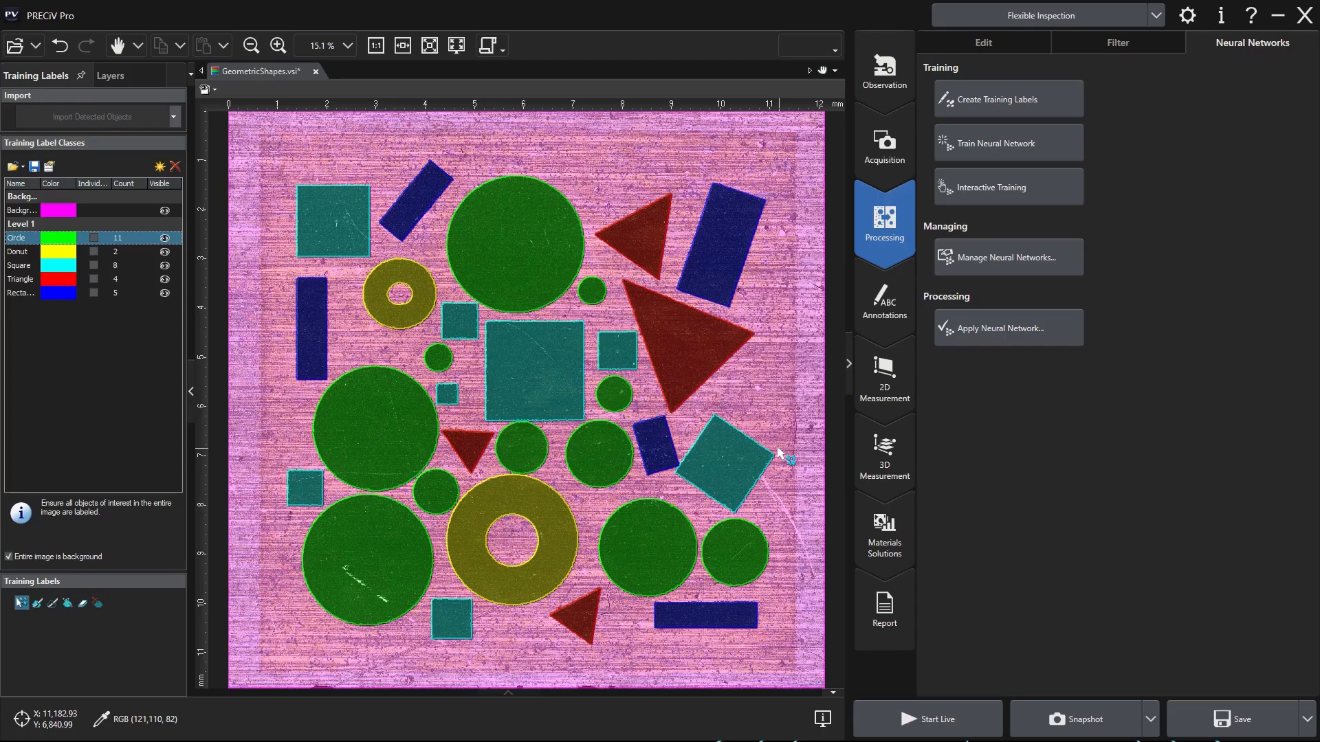
Step: Open the GeometricShapes2 image from the NN Labelling folder
{"action": "left_click", "coordinate": [117, 45]}
{"action": "left_click", "coordinate": [31, 47]}
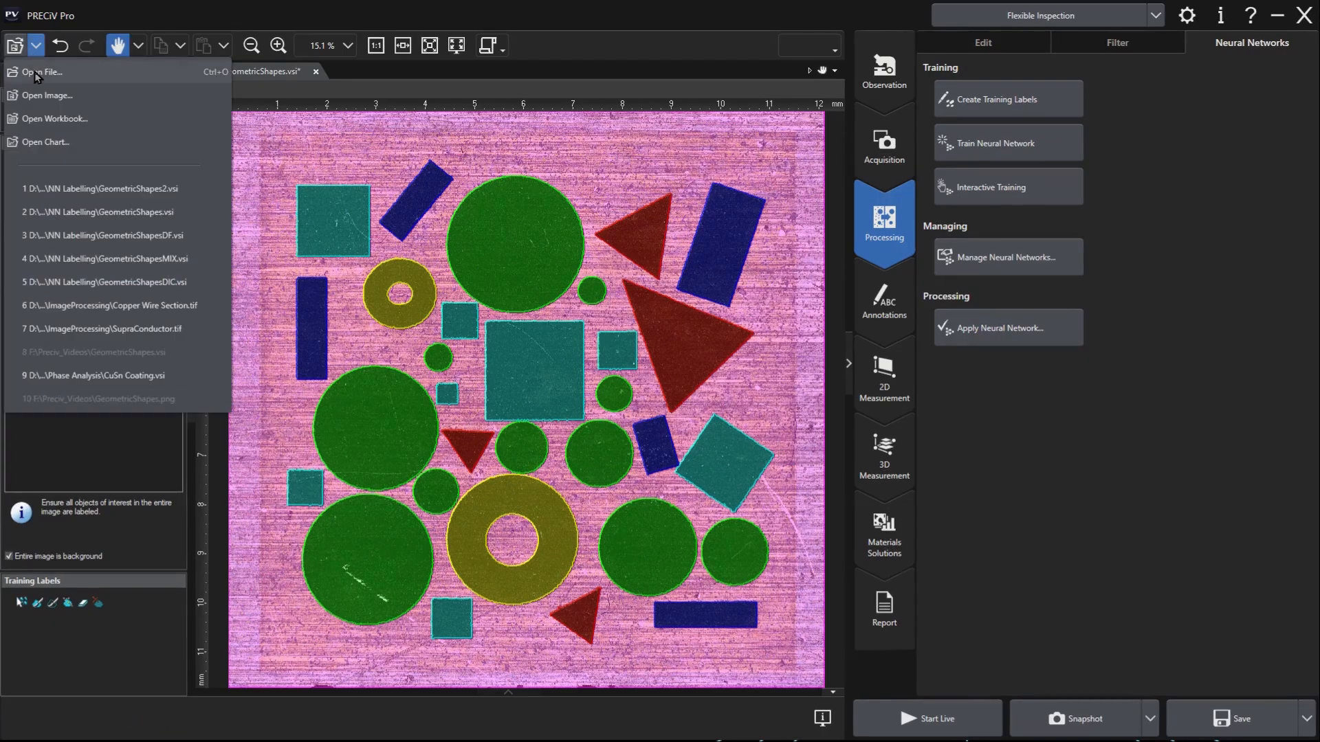
{"action": "left_click", "coordinate": [531, 203]}
{"action": "left_click", "coordinate": [750, 362]}
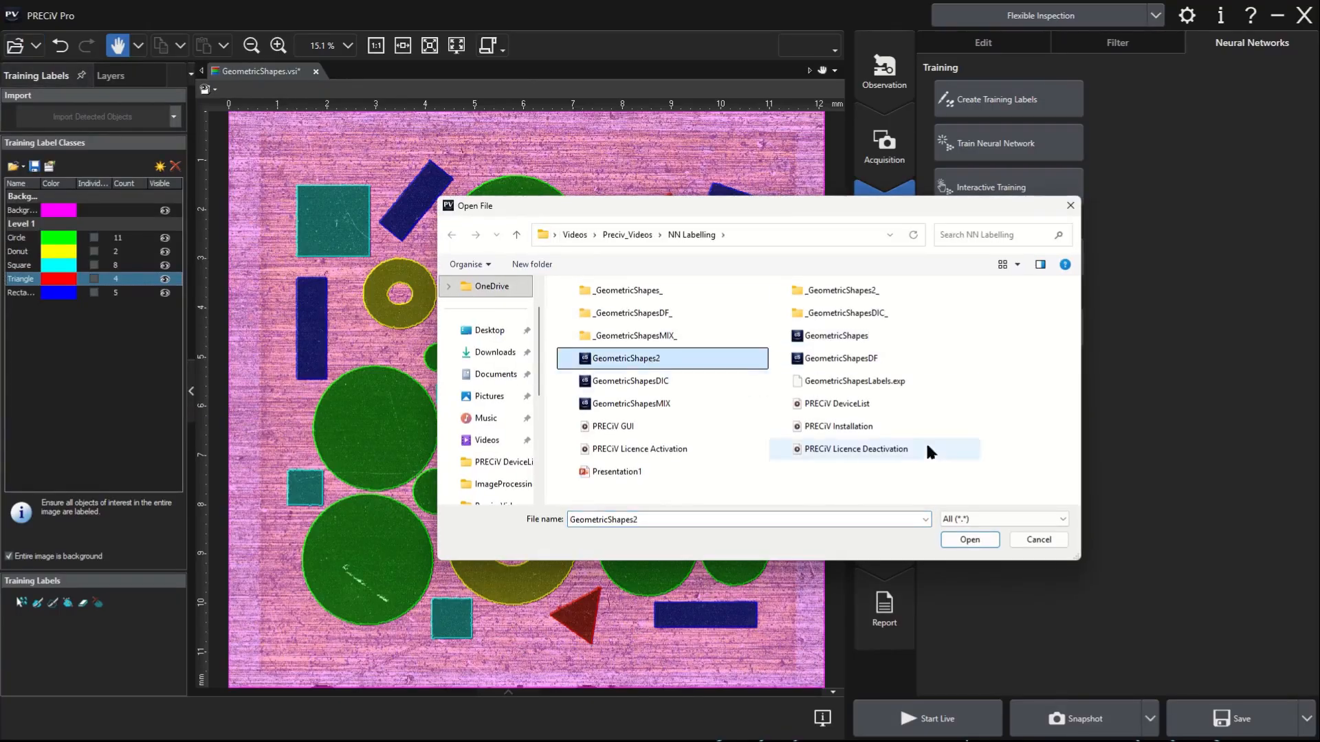
{"action": "left_click", "coordinate": [970, 541]}
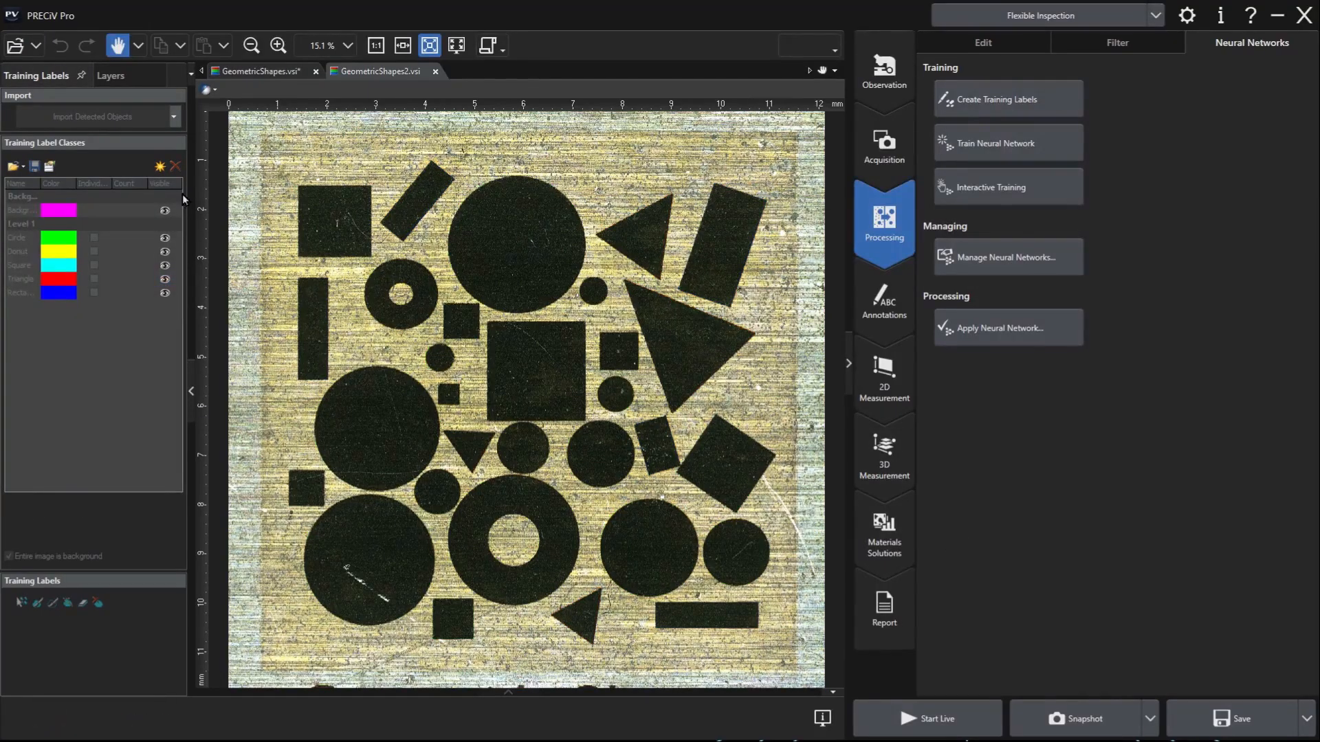
Step: Load the saved GeometricShapes class set for the GeometricShapes2 image and select the Circle class
{"action": "left_click", "coordinate": [25, 169]}
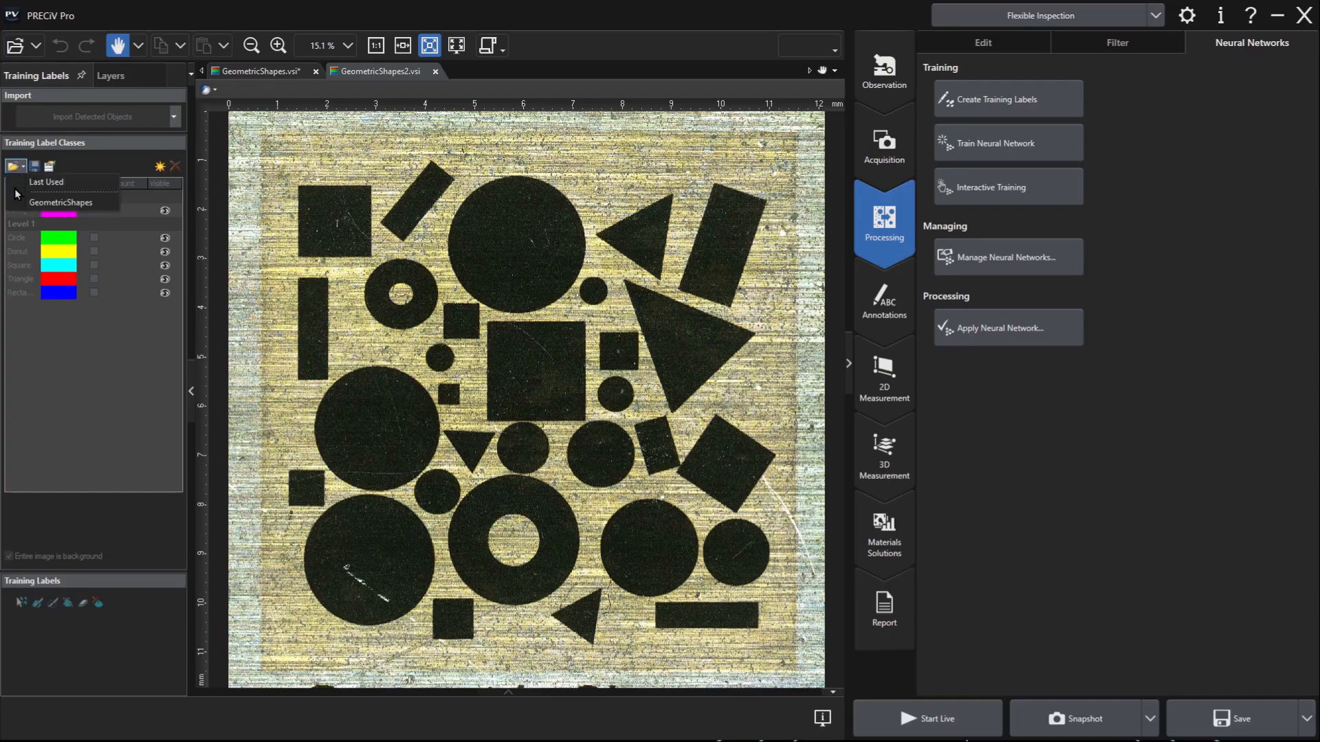
{"action": "left_click", "coordinate": [60, 204]}
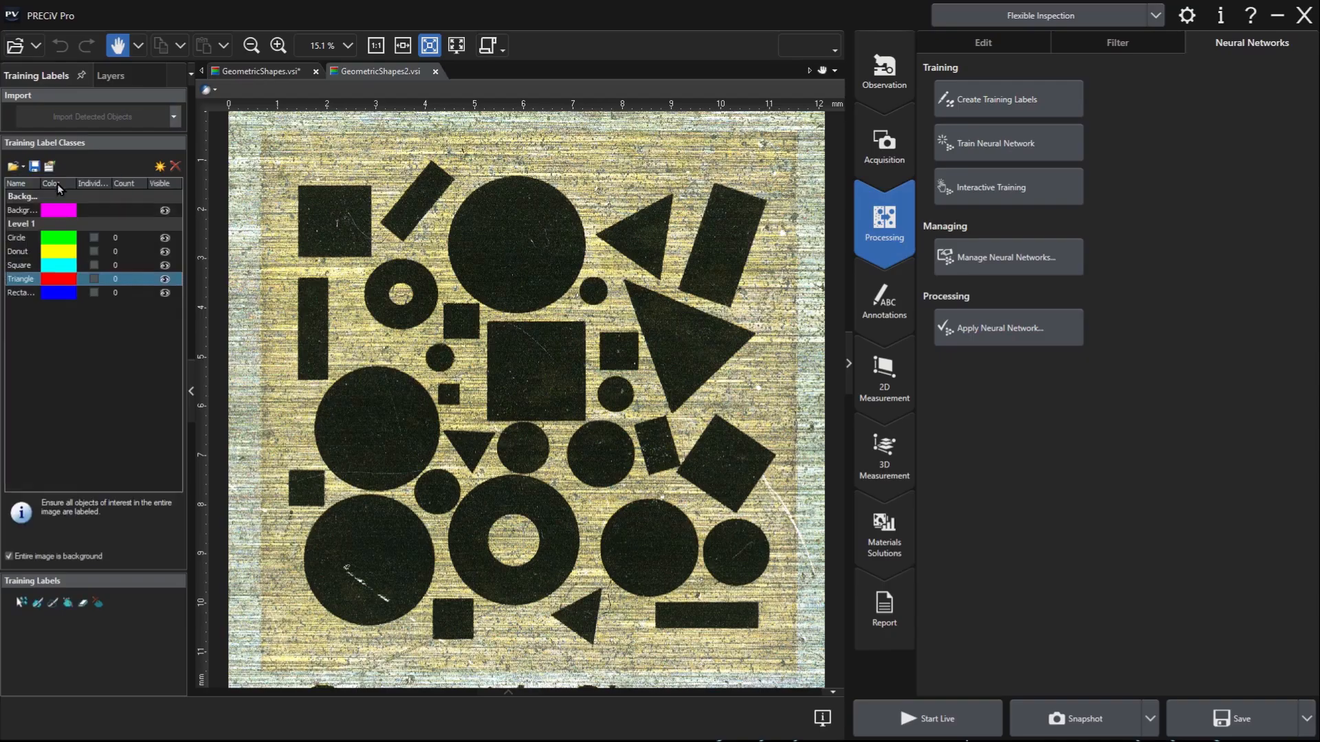
{"action": "left_click", "coordinate": [28, 238]}
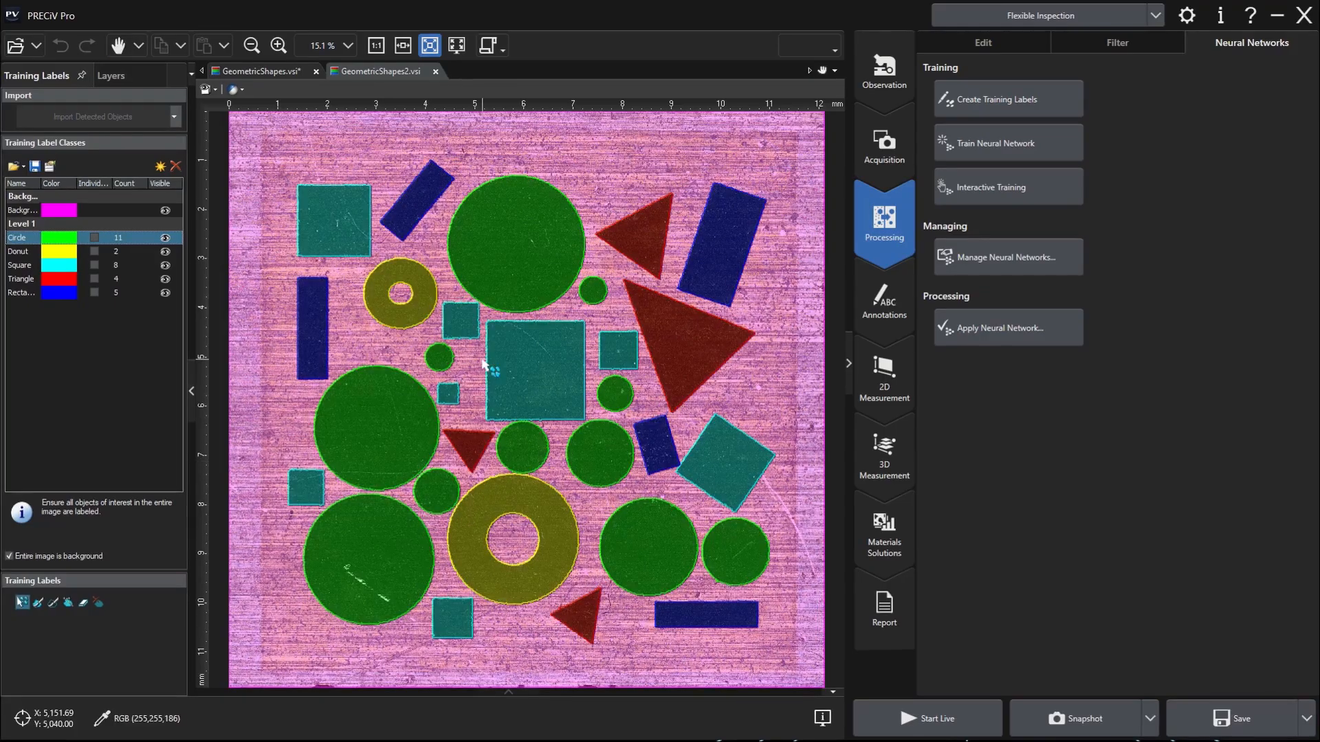
Step: Open the GeometricShapesDF, GeometricShapesDIC and GeometricShapesMIX images together from the NN Labelling folder
{"action": "left_click", "coordinate": [36, 46]}
{"action": "left_click", "coordinate": [35, 80]}
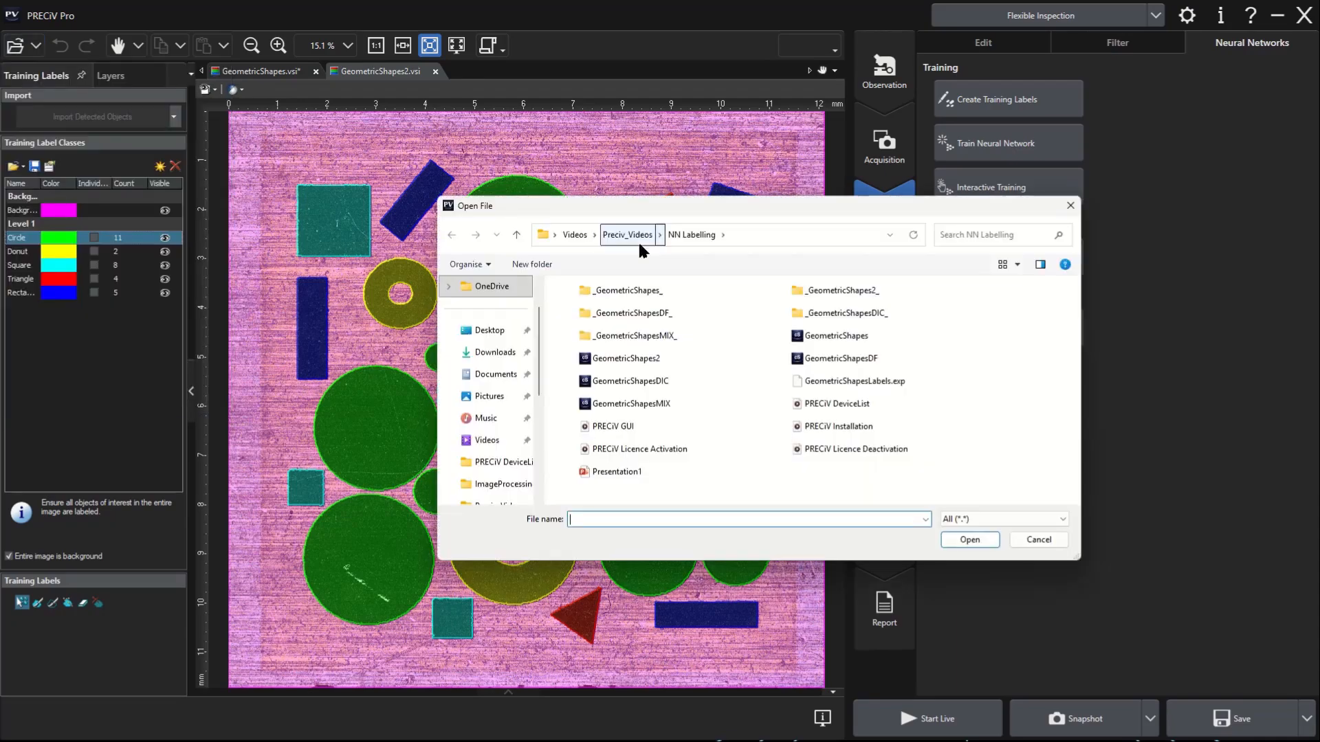
{"action": "left_click", "coordinate": [699, 377]}
{"action": "left_click", "coordinate": [702, 403], "text": "ctrl"}
{"action": "left_click", "coordinate": [812, 359], "text": "ctrl"}
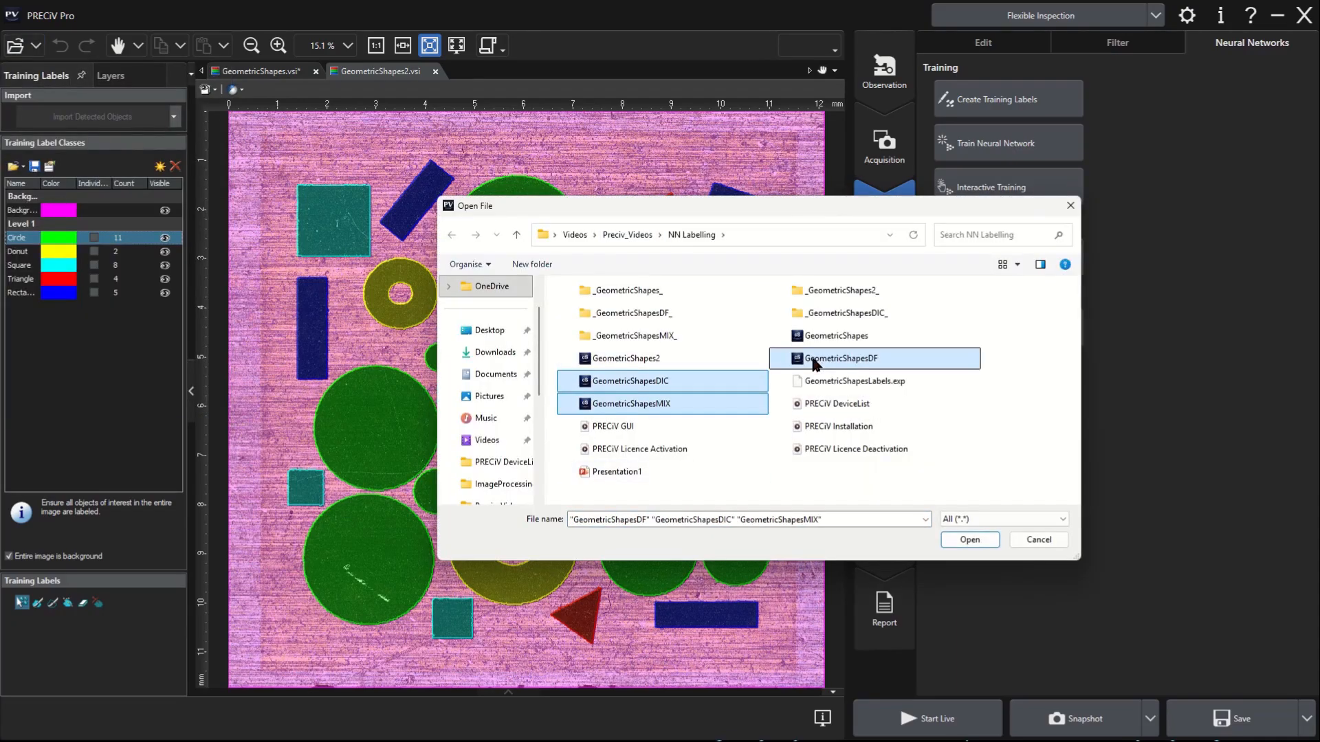
{"action": "left_click", "coordinate": [970, 540]}
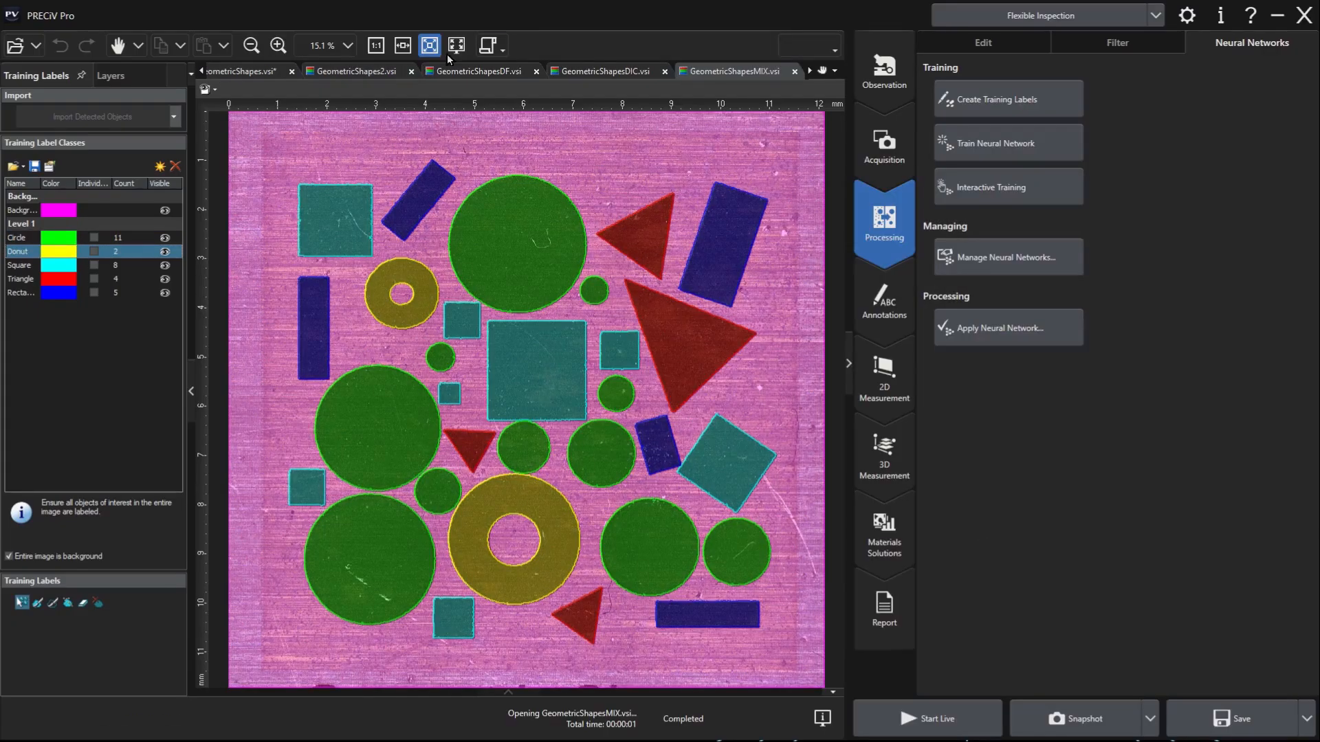
Step: Examine the training labels and class counts in each of the open geometric shapes images
{"action": "left_click", "coordinate": [242, 72]}
{"action": "left_click", "coordinate": [358, 72]}
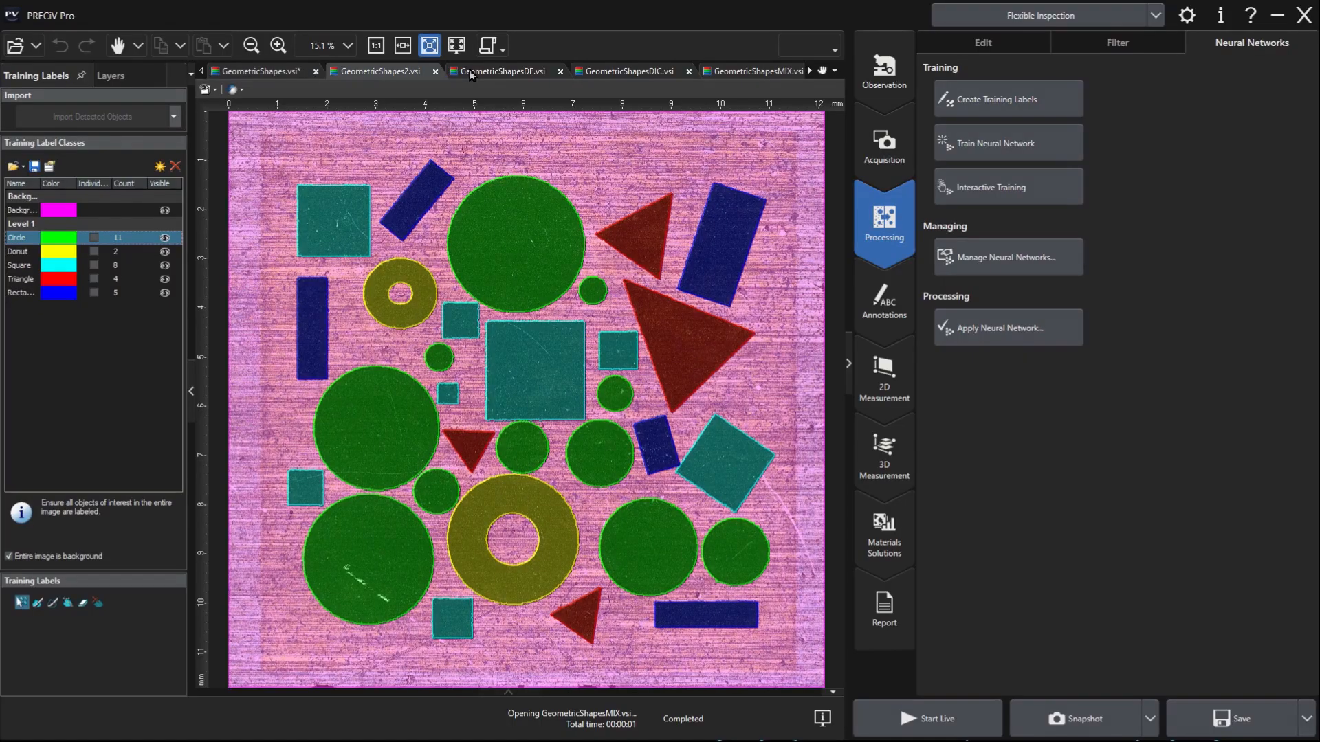
{"action": "left_click", "coordinate": [481, 72]}
{"action": "left_click", "coordinate": [614, 72]}
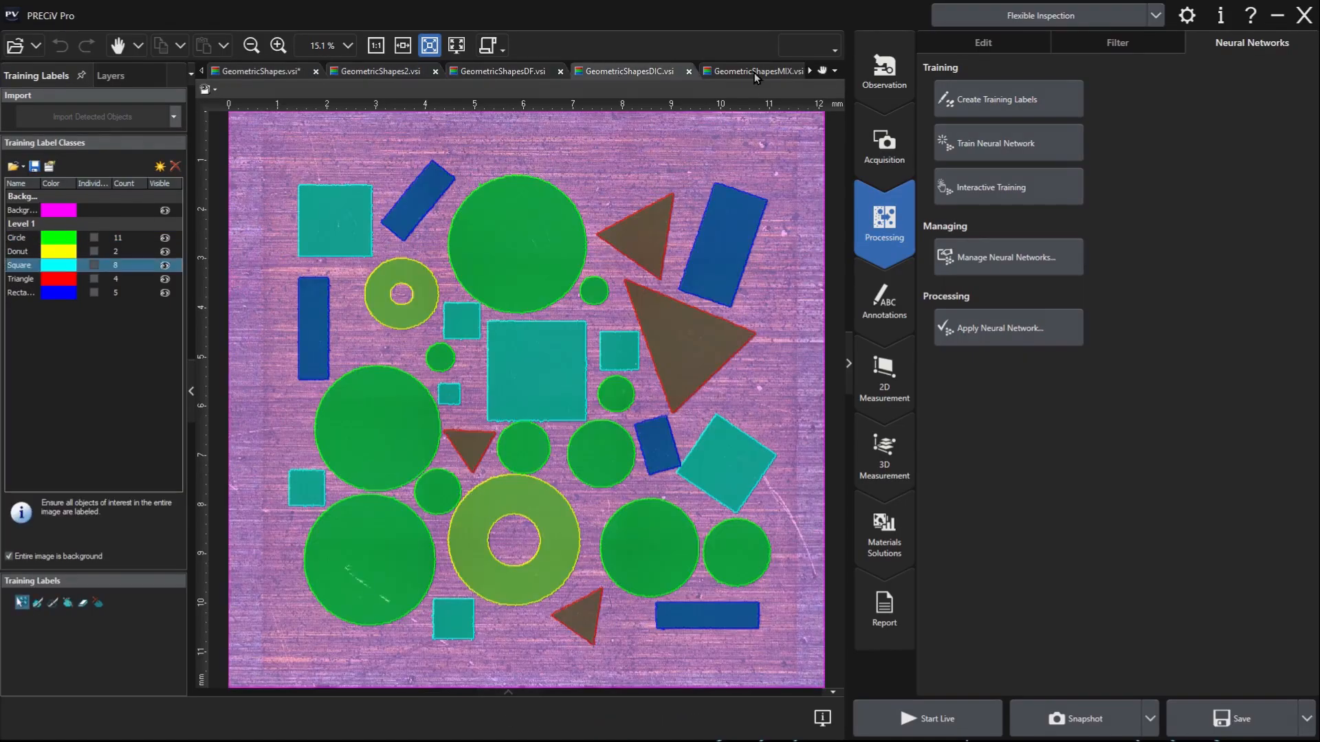
{"action": "left_click", "coordinate": [711, 72]}
{"action": "left_click", "coordinate": [809, 71]}
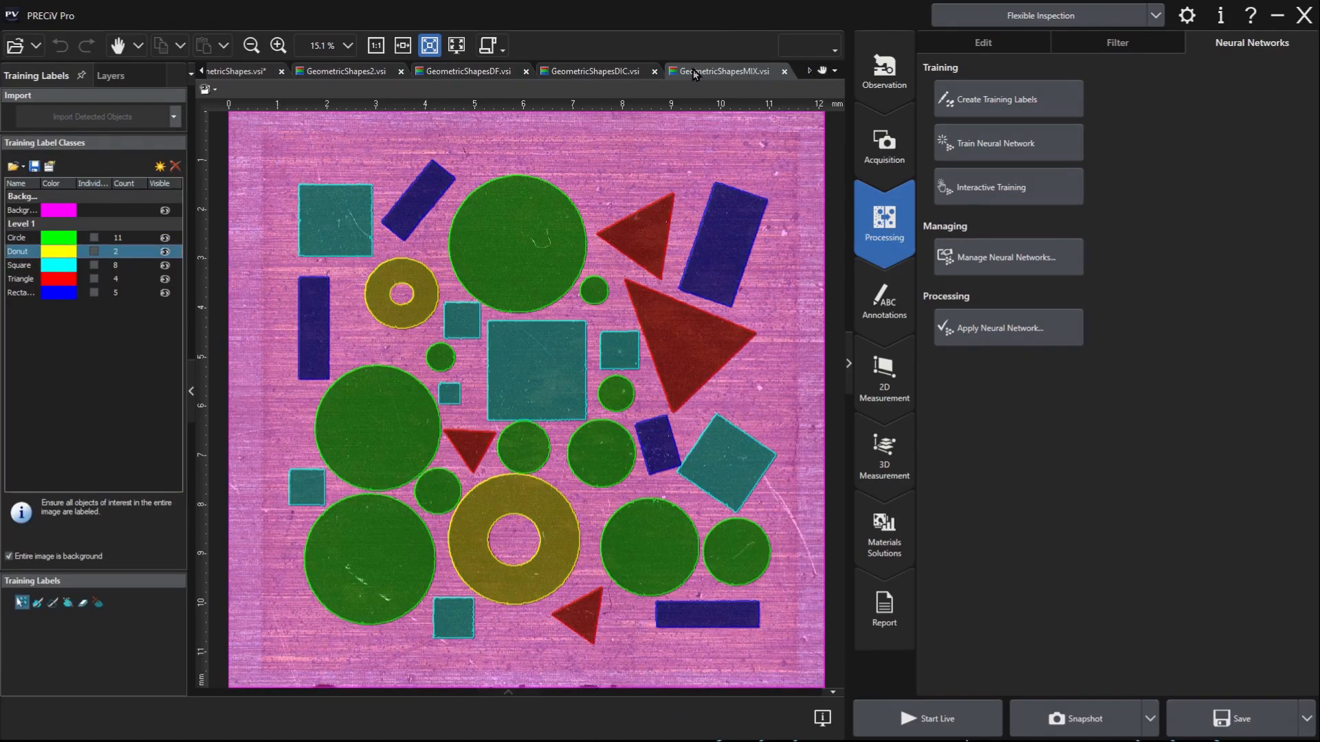
{"action": "left_click", "coordinate": [599, 72]}
{"action": "left_click", "coordinate": [493, 72]}
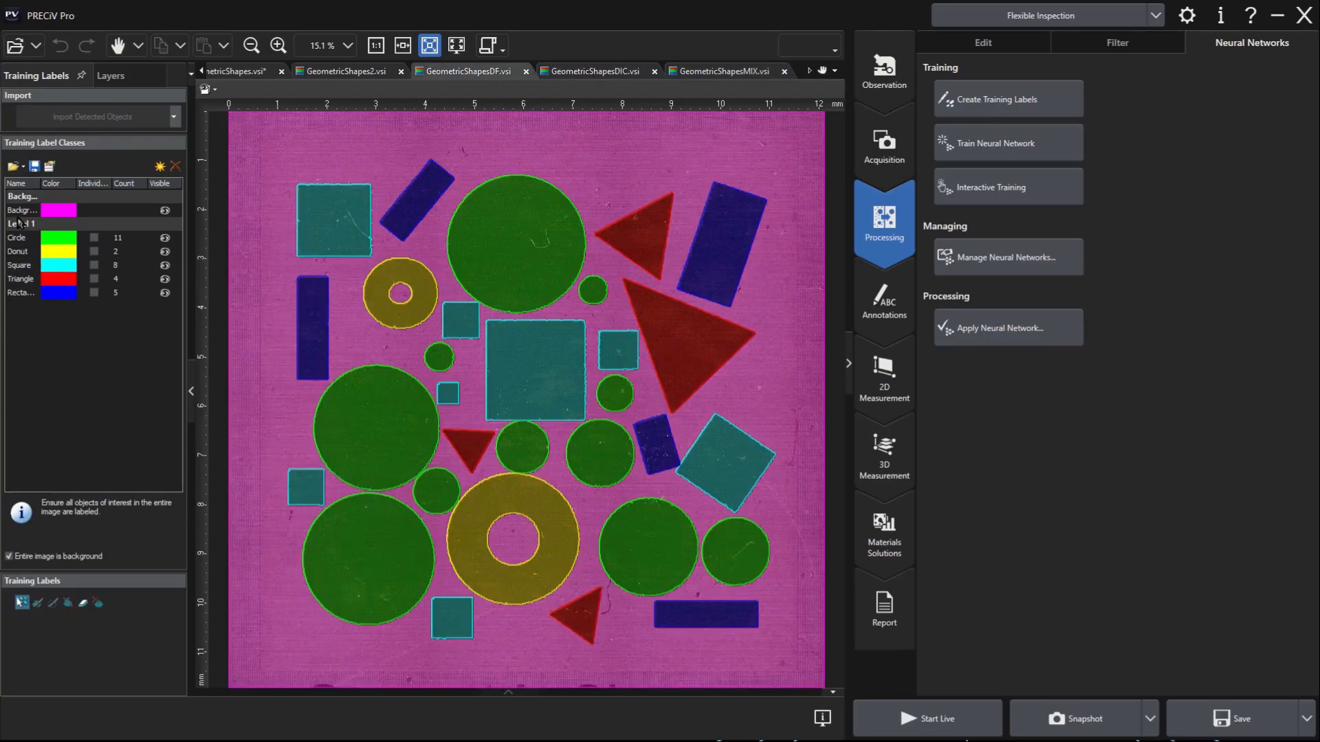
Step: Turn the entire-image background option off and back on in GeometricShapesDF and GeometricShapesDIC
{"action": "left_click", "coordinate": [8, 556]}
{"action": "left_click", "coordinate": [8, 557]}
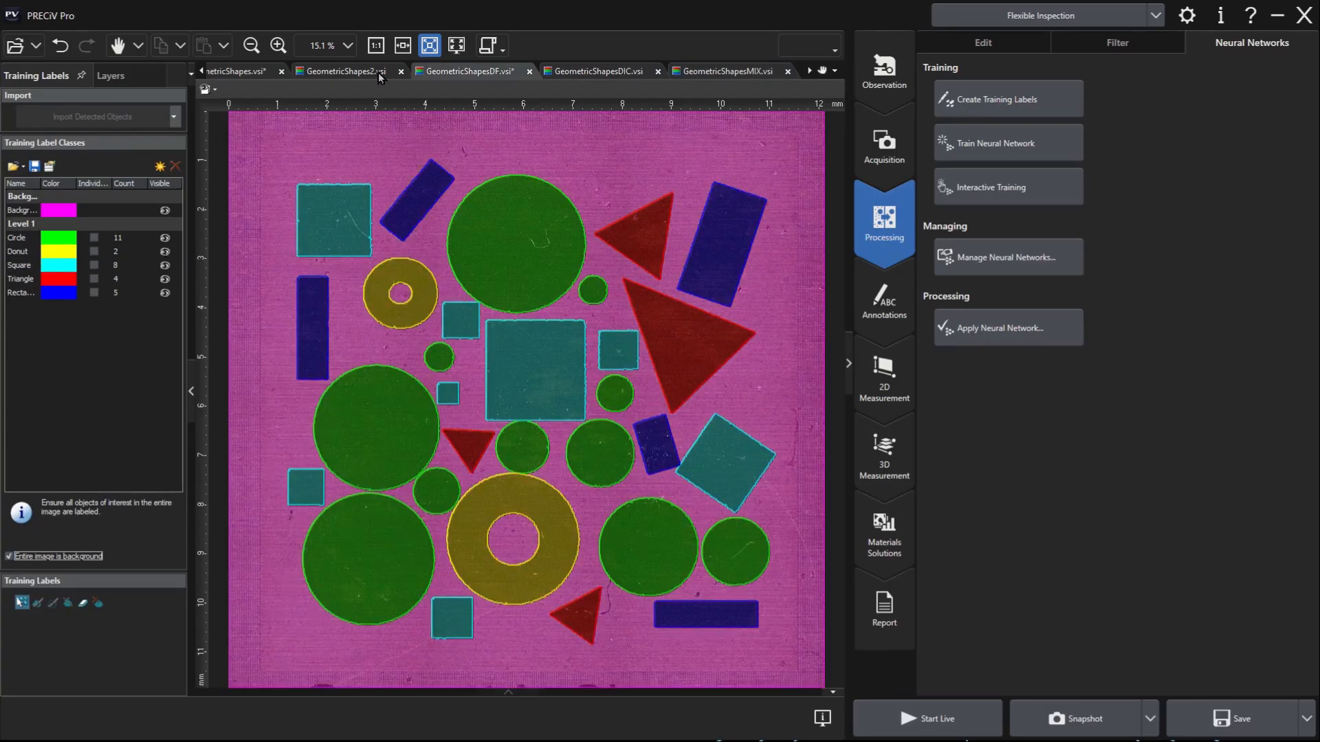
{"action": "left_click", "coordinate": [578, 71]}
{"action": "left_click", "coordinate": [8, 557]}
{"action": "left_click", "coordinate": [9, 557]}
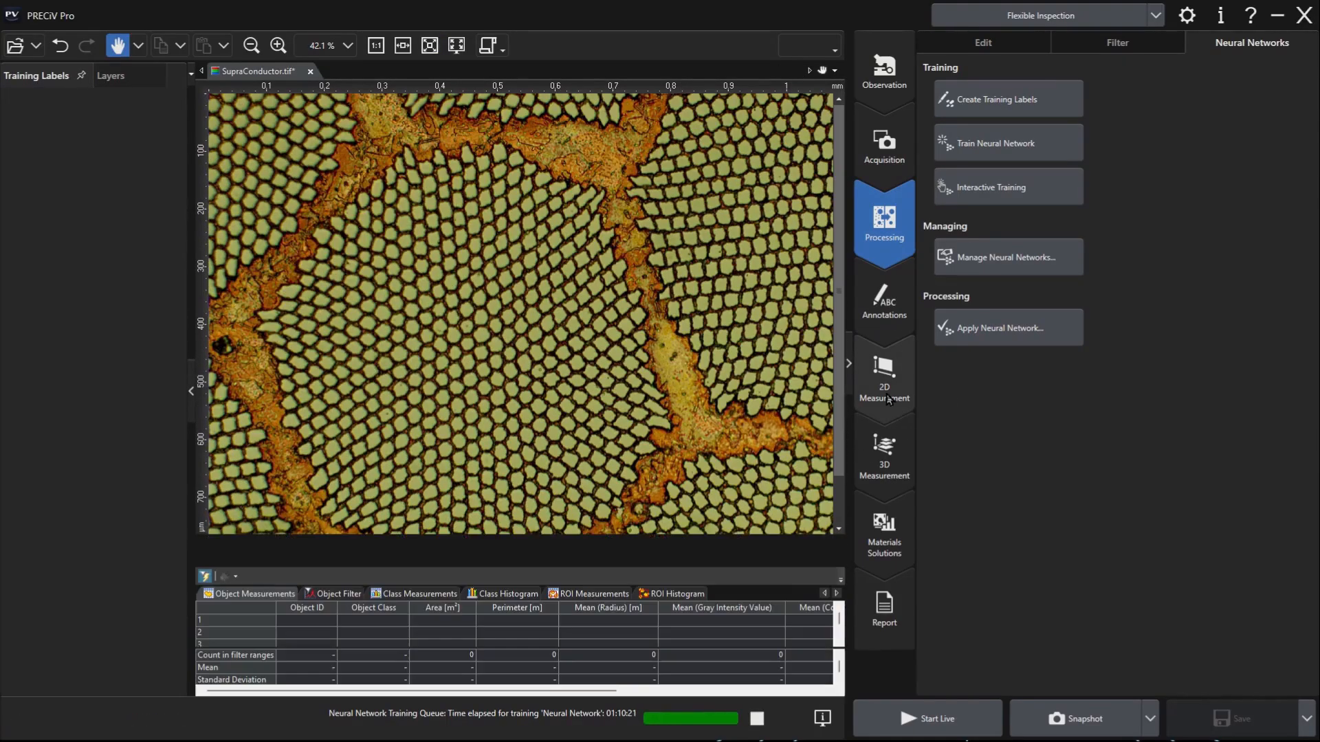
Step: Run Count and Measure on the SupraConductor image and import the detected objects as training labels
{"action": "left_click", "coordinate": [886, 392]}
{"action": "left_click", "coordinate": [988, 203]}
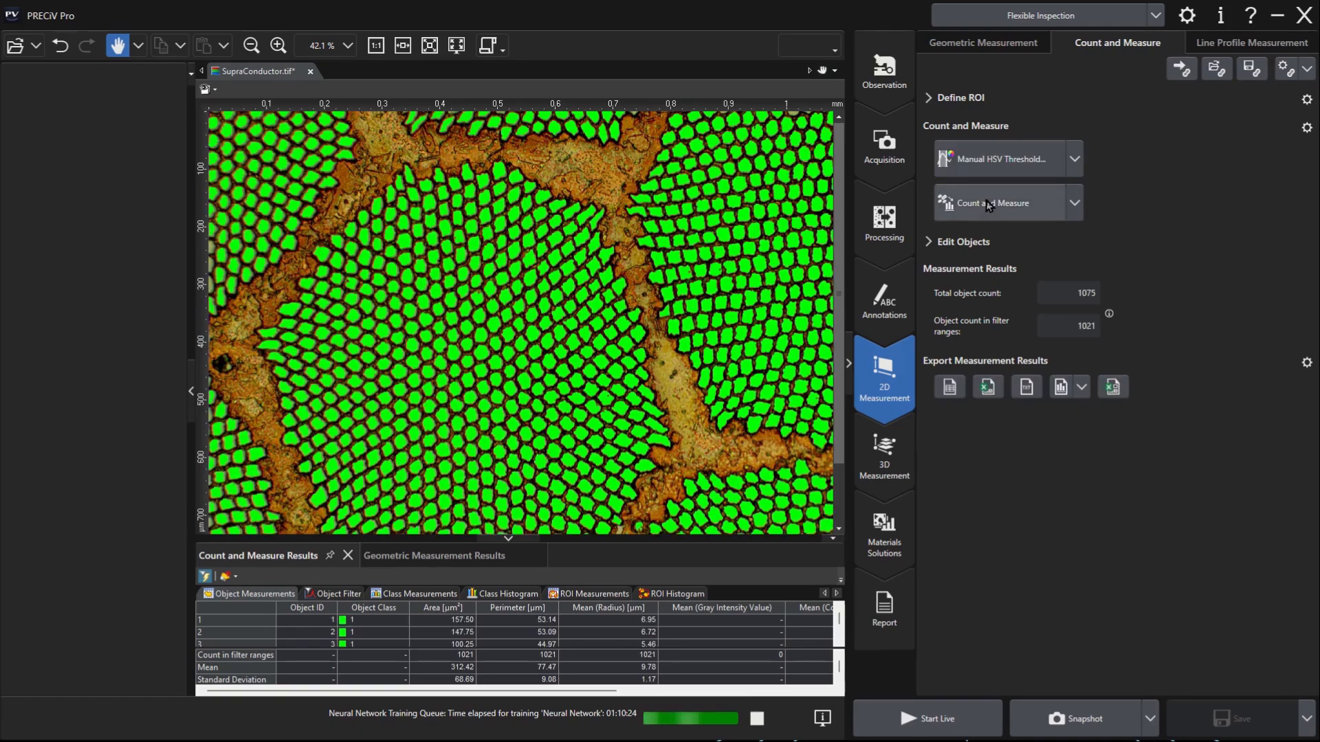
{"action": "left_click", "coordinate": [885, 221]}
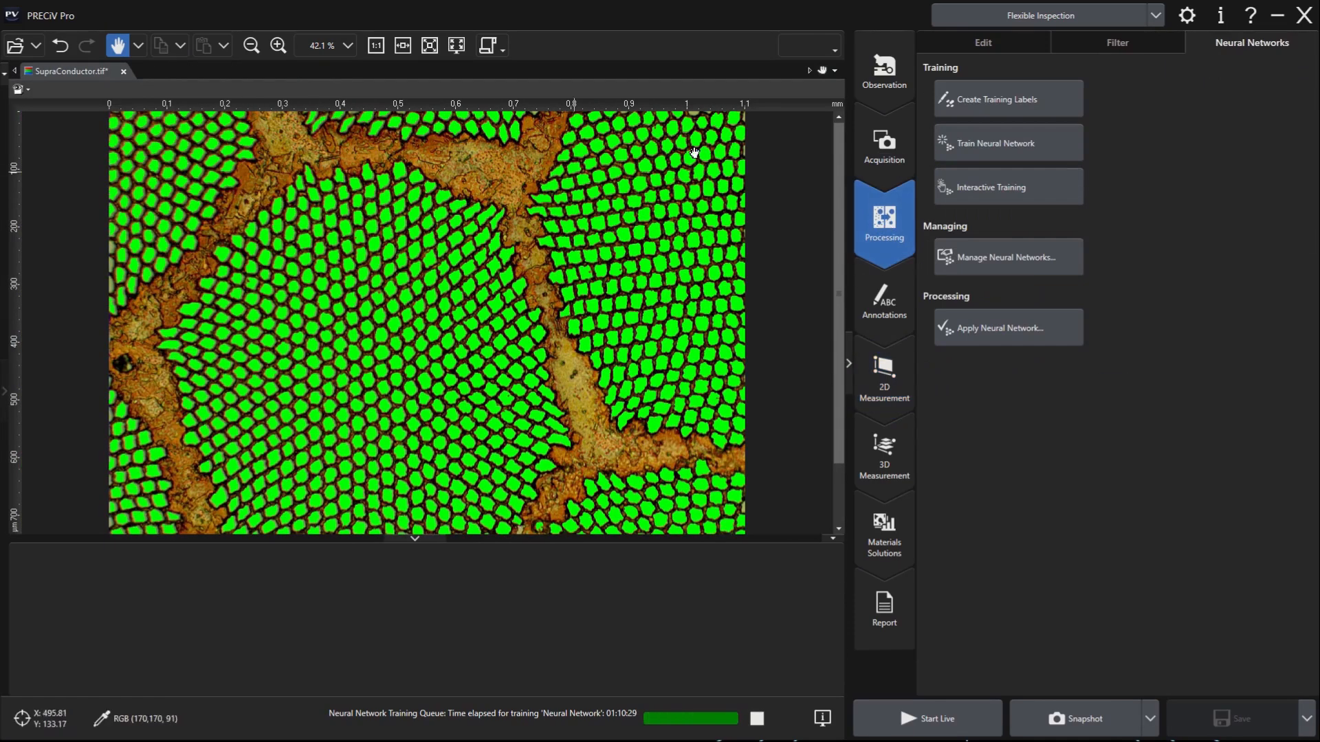
{"action": "left_click", "coordinate": [1021, 104]}
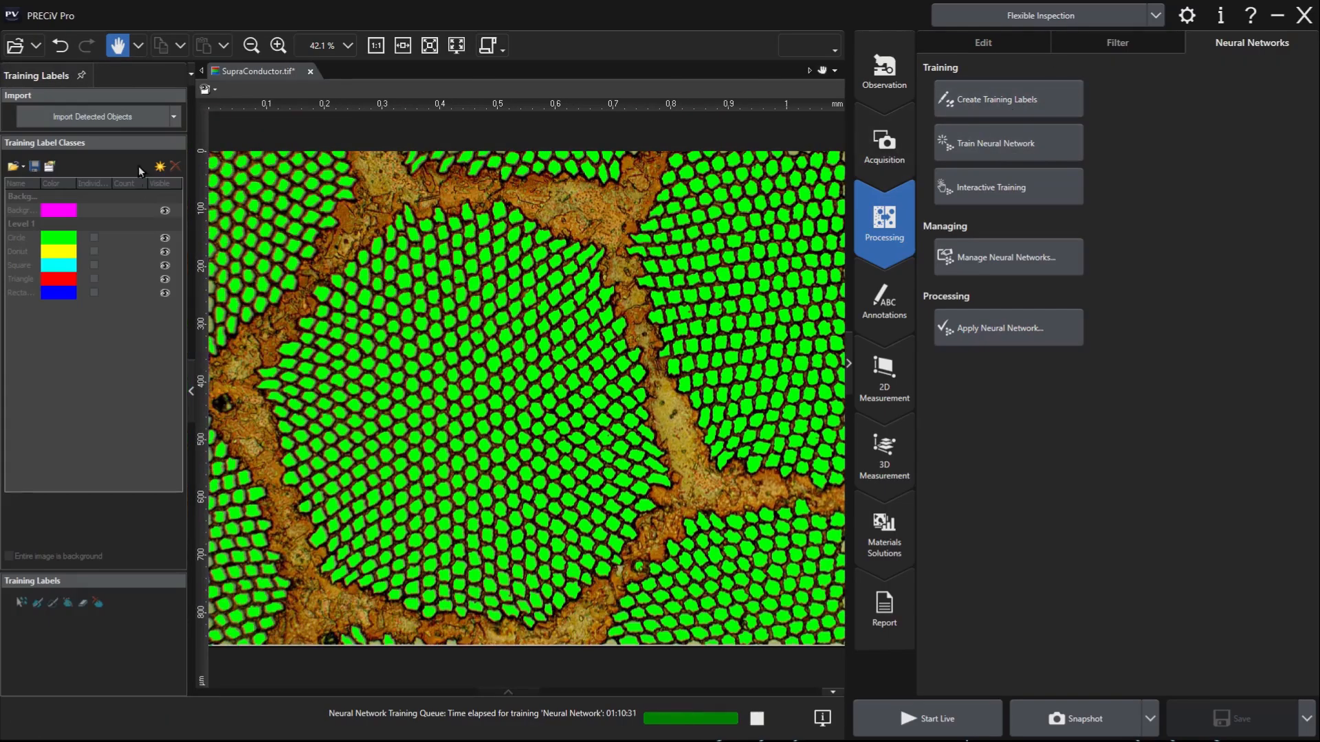
{"action": "left_click", "coordinate": [90, 114]}
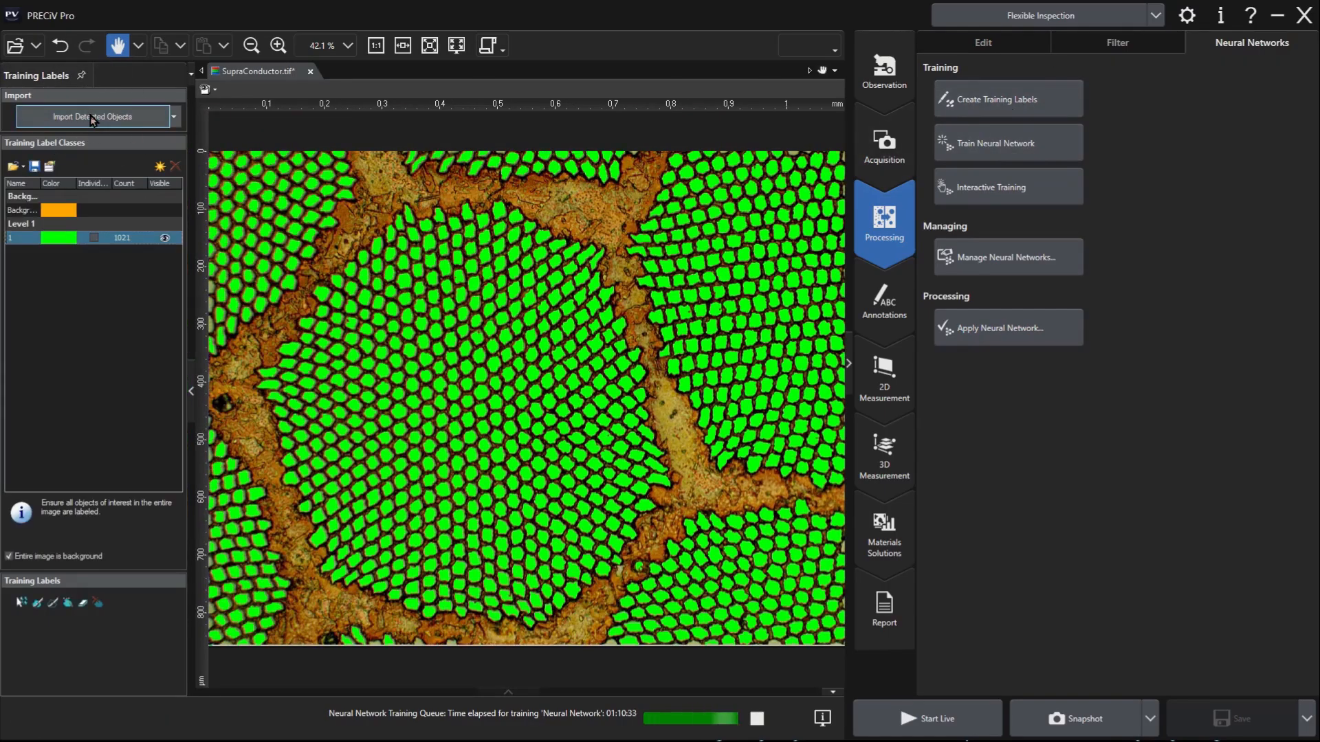
Step: Change the SupraConductor background class color to magenta
{"action": "left_click", "coordinate": [103, 211]}
{"action": "left_click", "coordinate": [55, 210]}
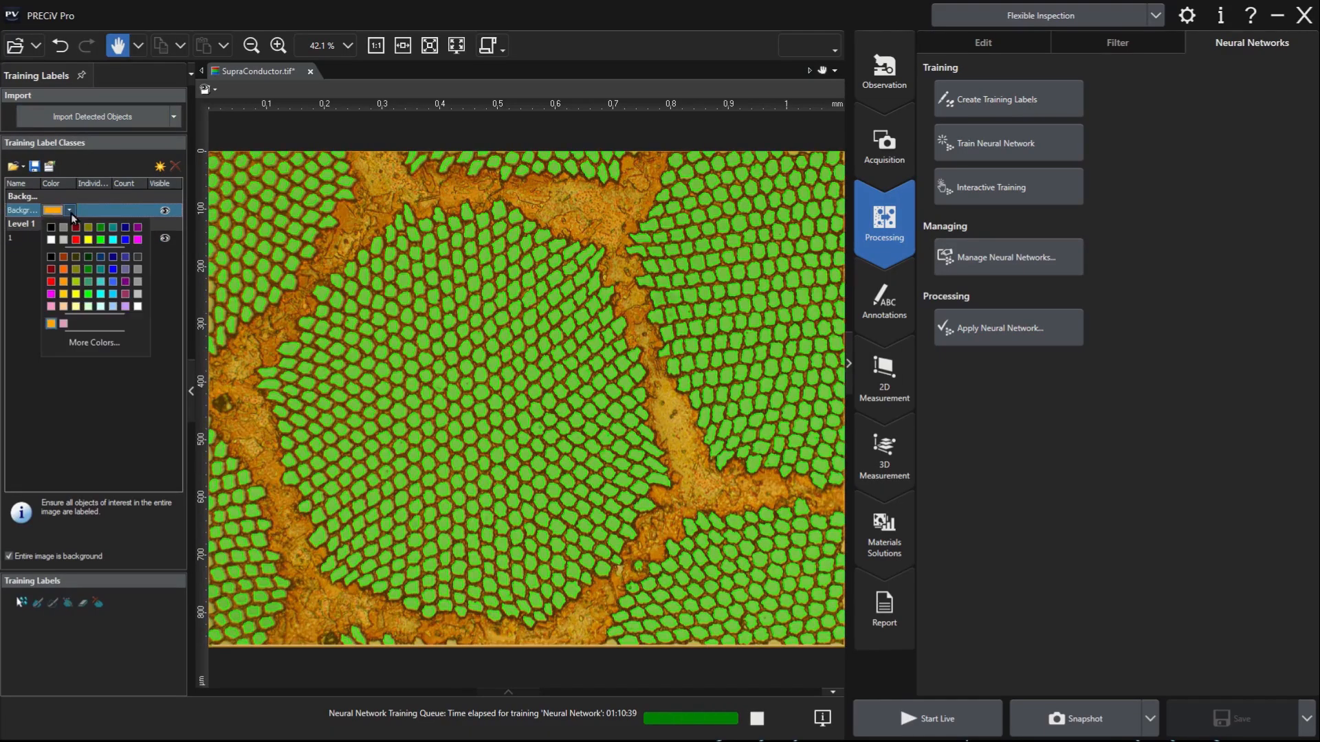
{"action": "left_click", "coordinate": [138, 240]}
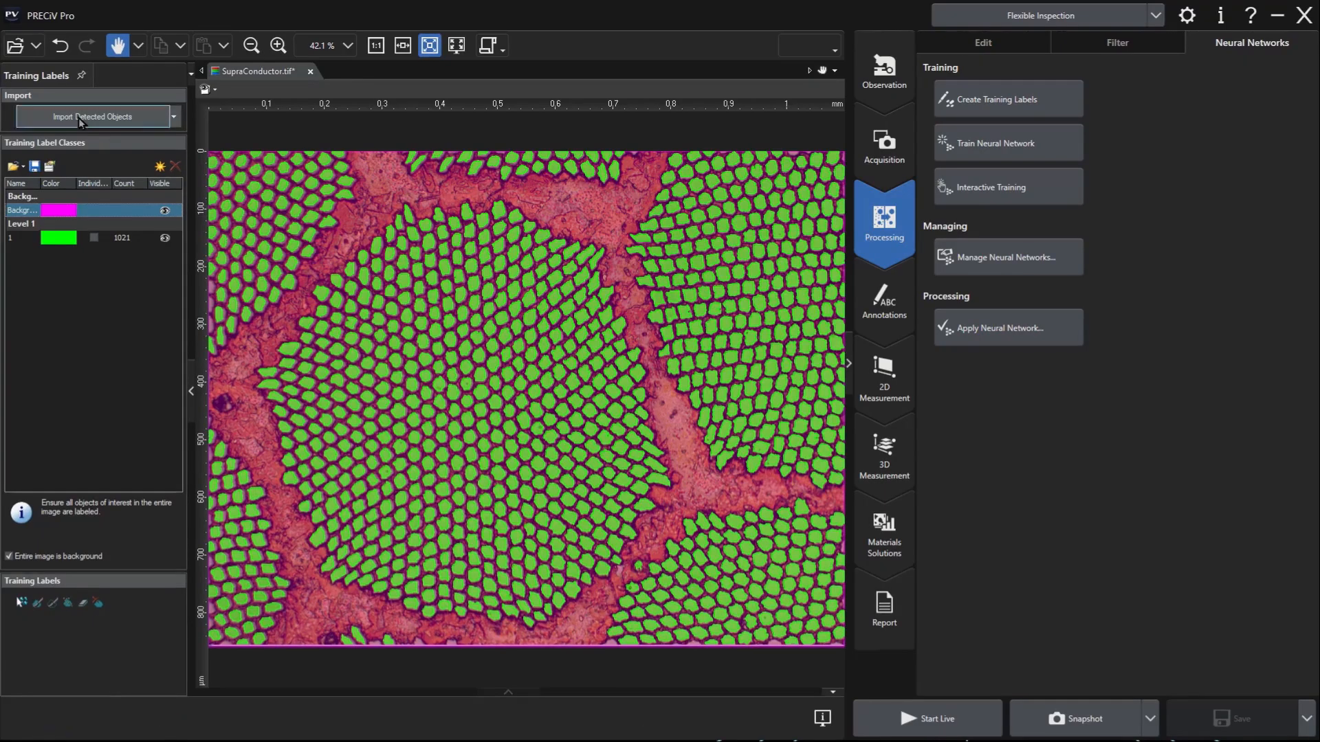
Step: Open Copy of Image_01.tif and import training labels from the CarbonFibres neural network, moving the preview region to the image's lower part
{"action": "left_click", "coordinate": [37, 44]}
{"action": "left_click", "coordinate": [105, 187]}
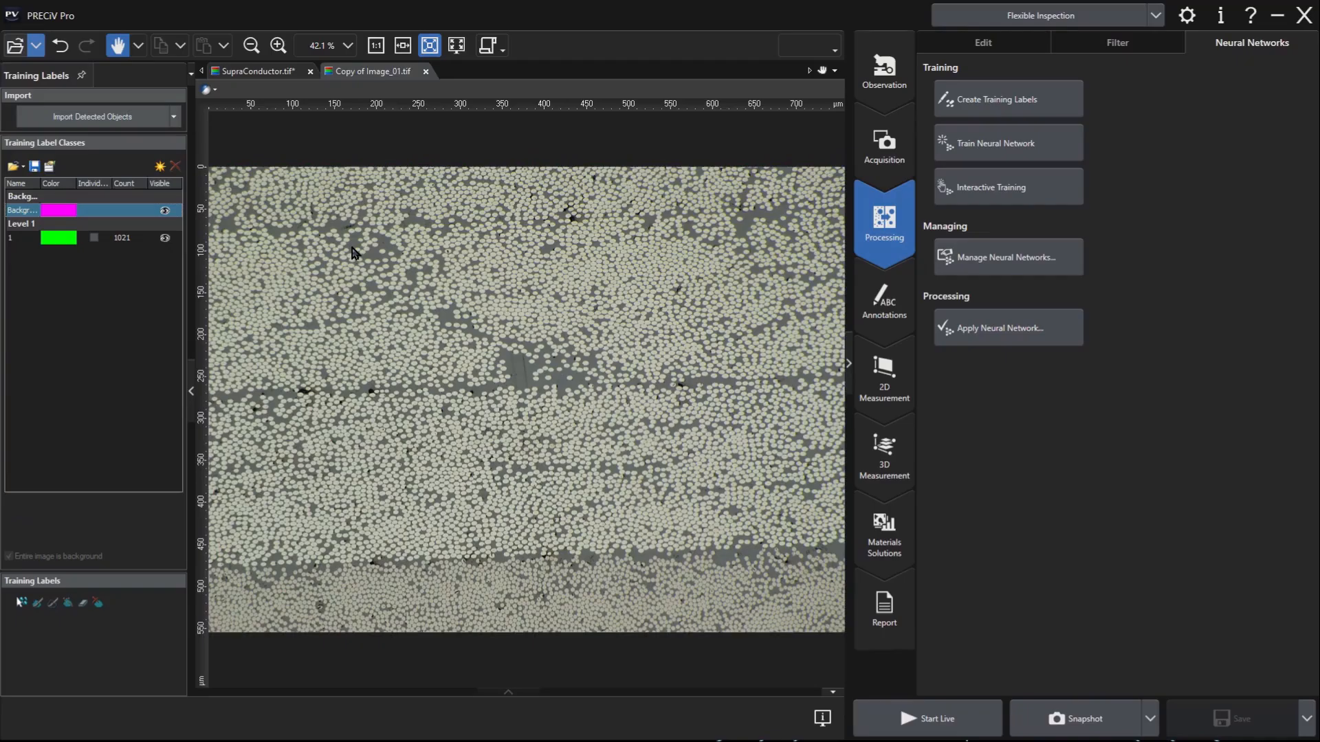
{"action": "left_click", "coordinate": [172, 119]}
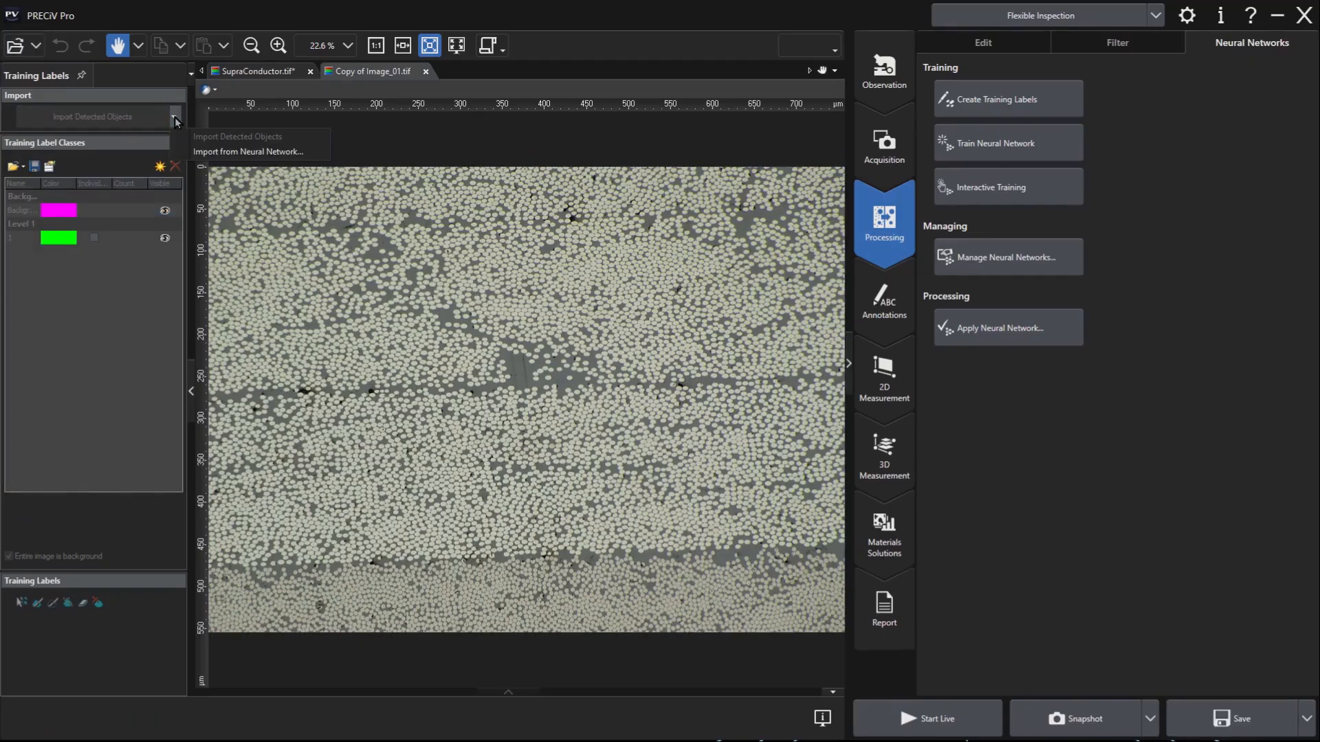
{"action": "left_click", "coordinate": [206, 154]}
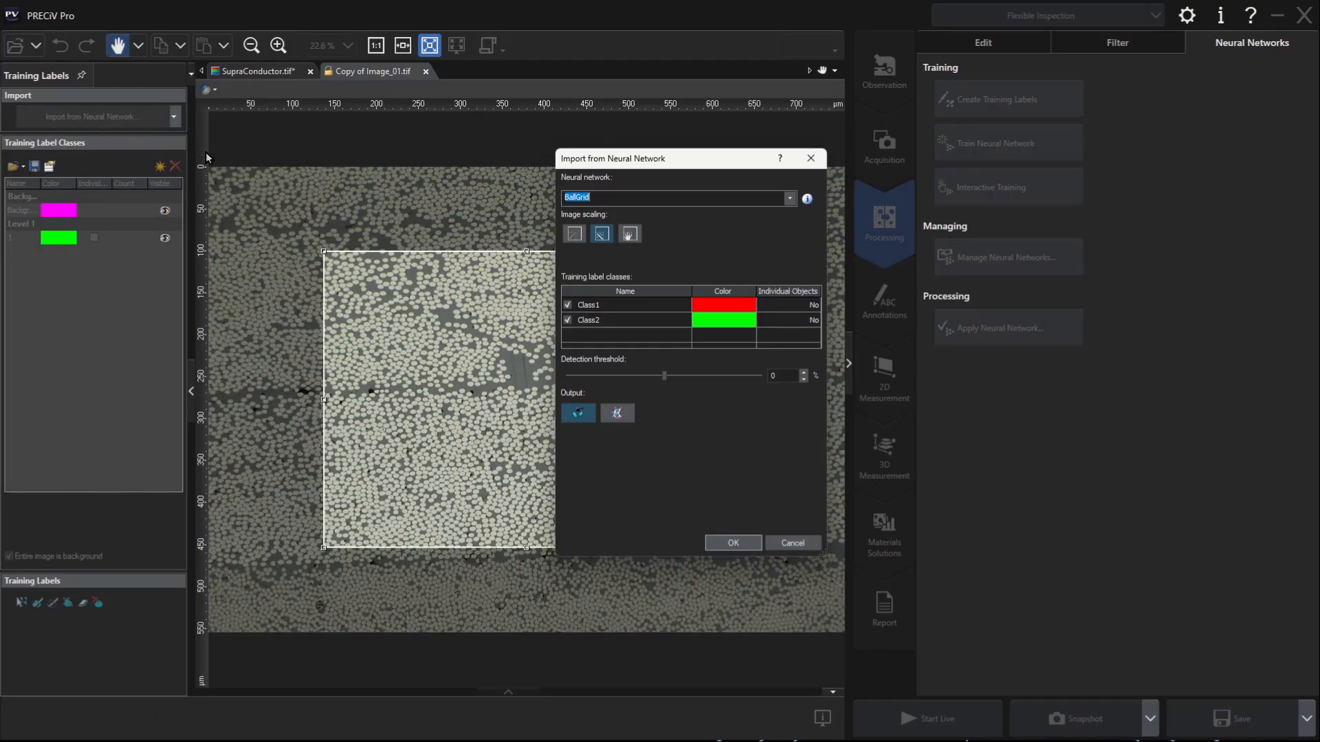
{"action": "left_click", "coordinate": [790, 198]}
{"action": "left_click", "coordinate": [692, 246]}
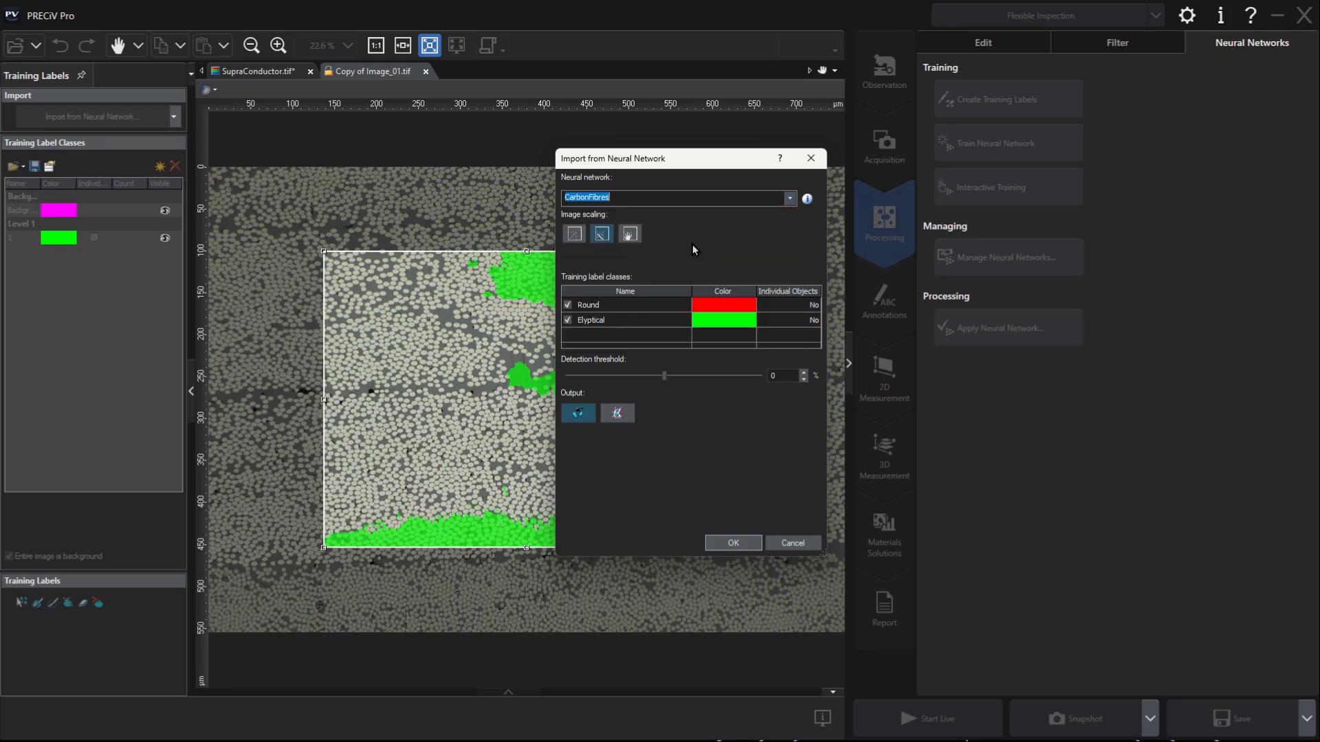
{"action": "left_click_drag", "start_coordinate": [505, 408], "coordinate": [496, 598]}
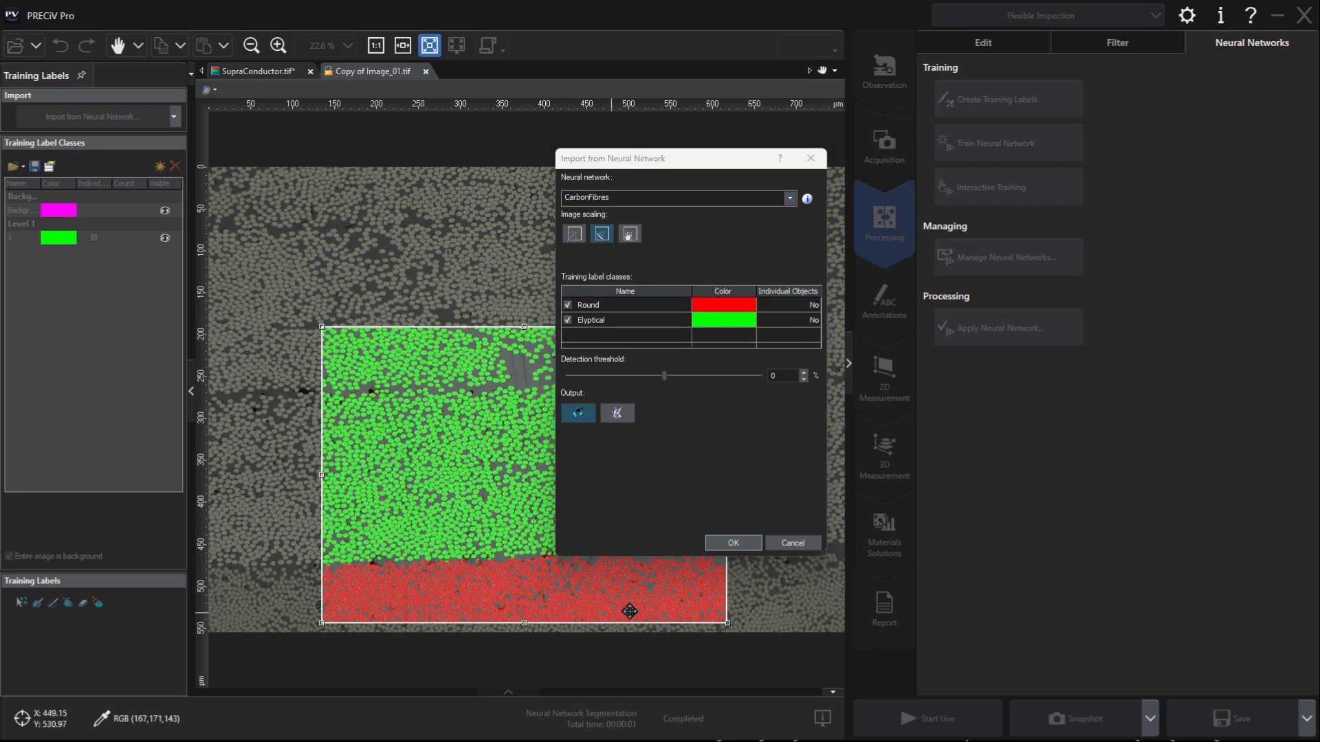
{"action": "left_click", "coordinate": [741, 542]}
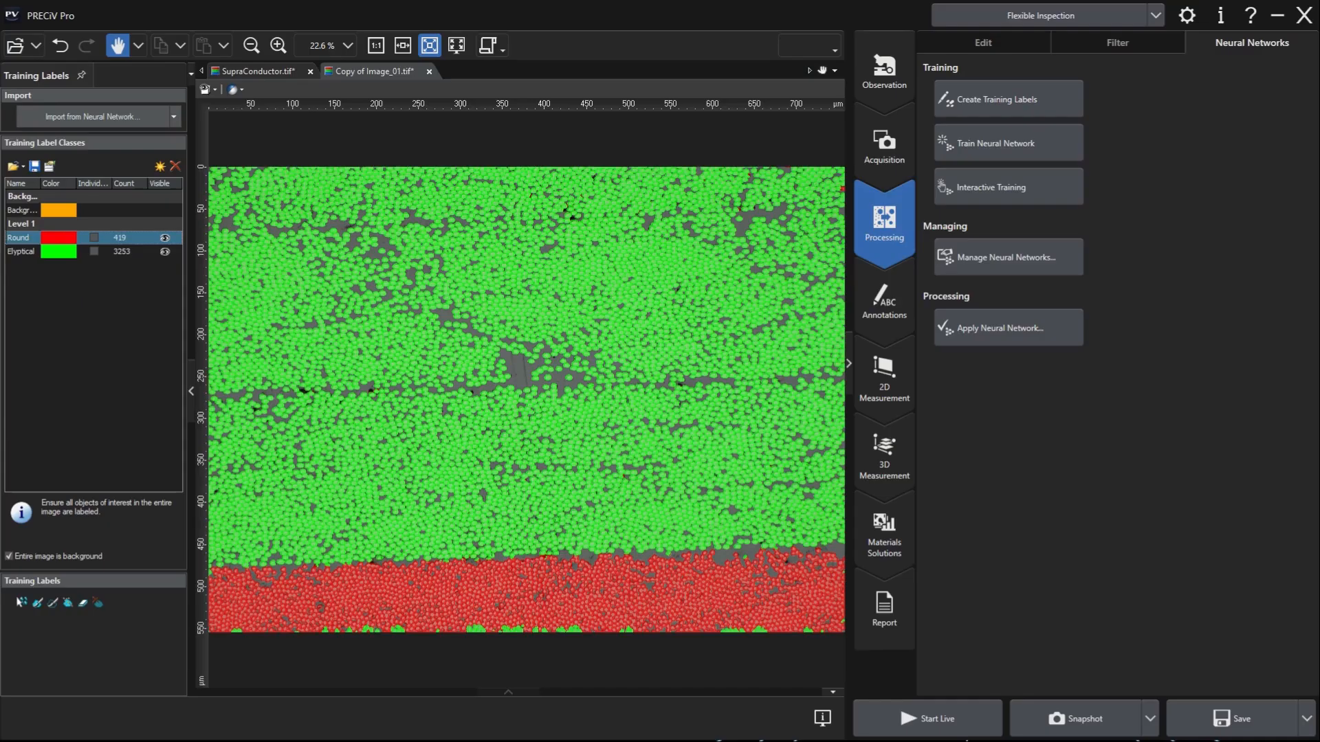
Step: Enable the individual objects setting for the Round and Elyptical classes
{"action": "left_click", "coordinate": [95, 237]}
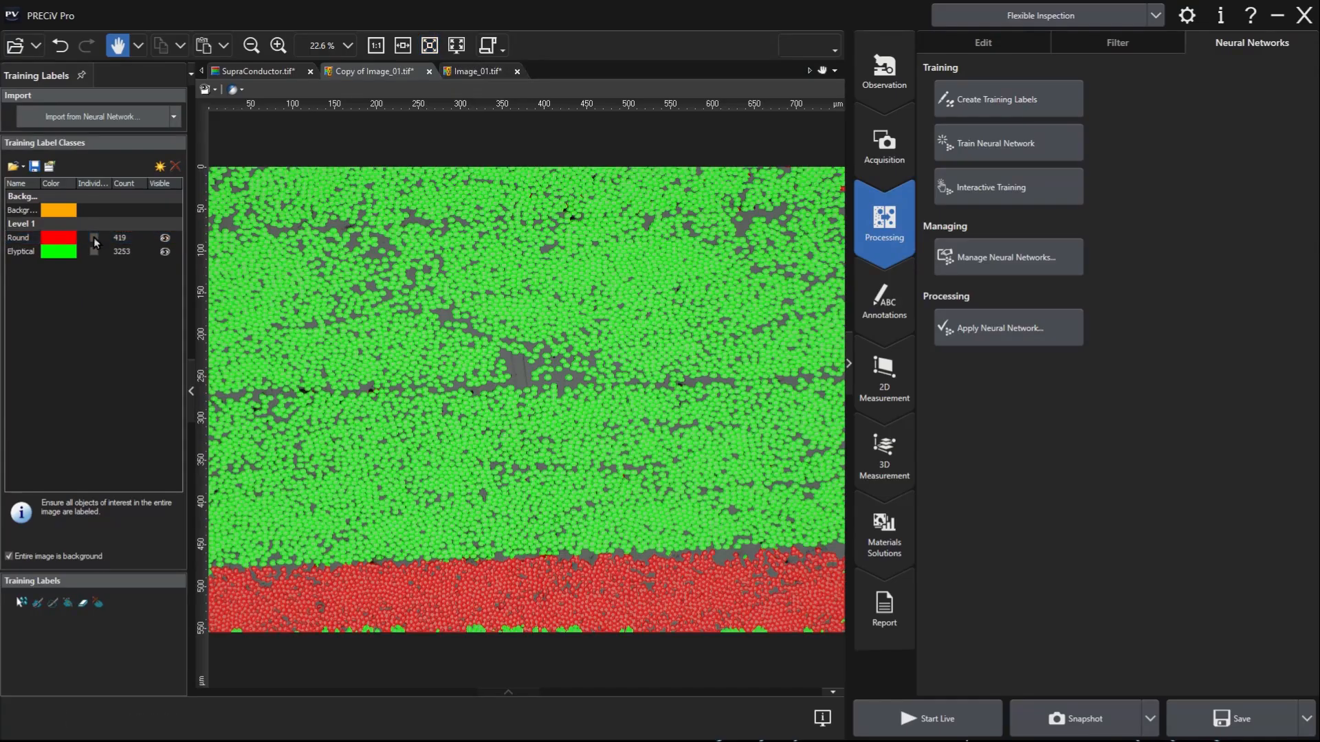
{"action": "left_click", "coordinate": [94, 252]}
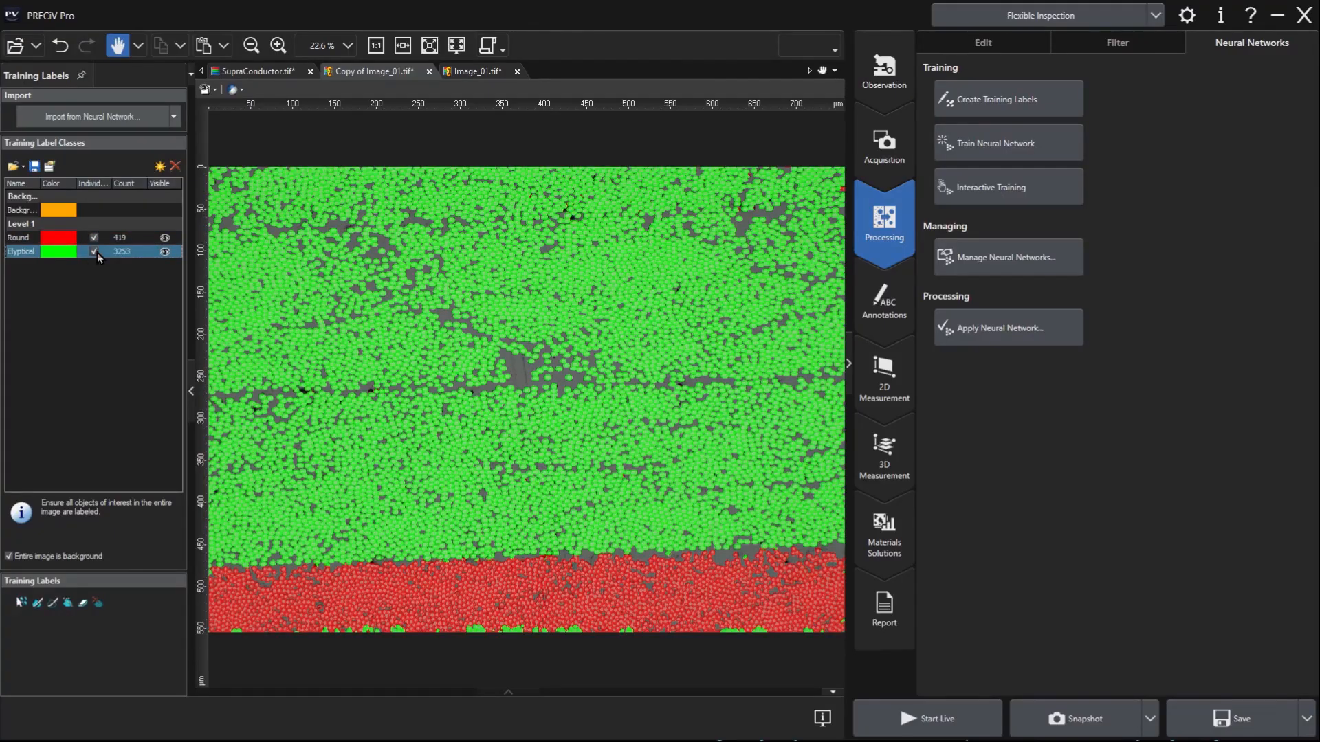
Step: Show the level options for the Elyptical class and turn off its individual objects setting
{"action": "right_click", "coordinate": [132, 253]}
{"action": "mouse_move", "coordinate": [171, 294]}
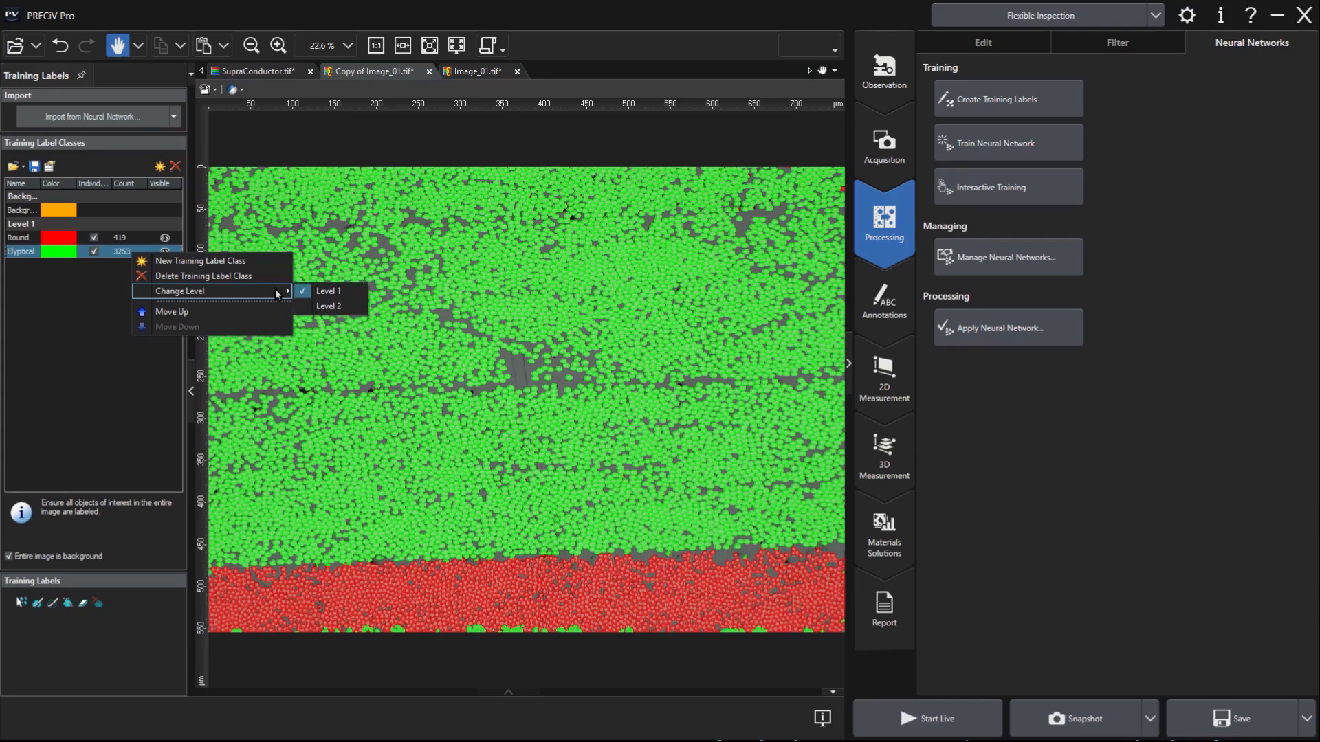
{"action": "left_click", "coordinate": [105, 253]}
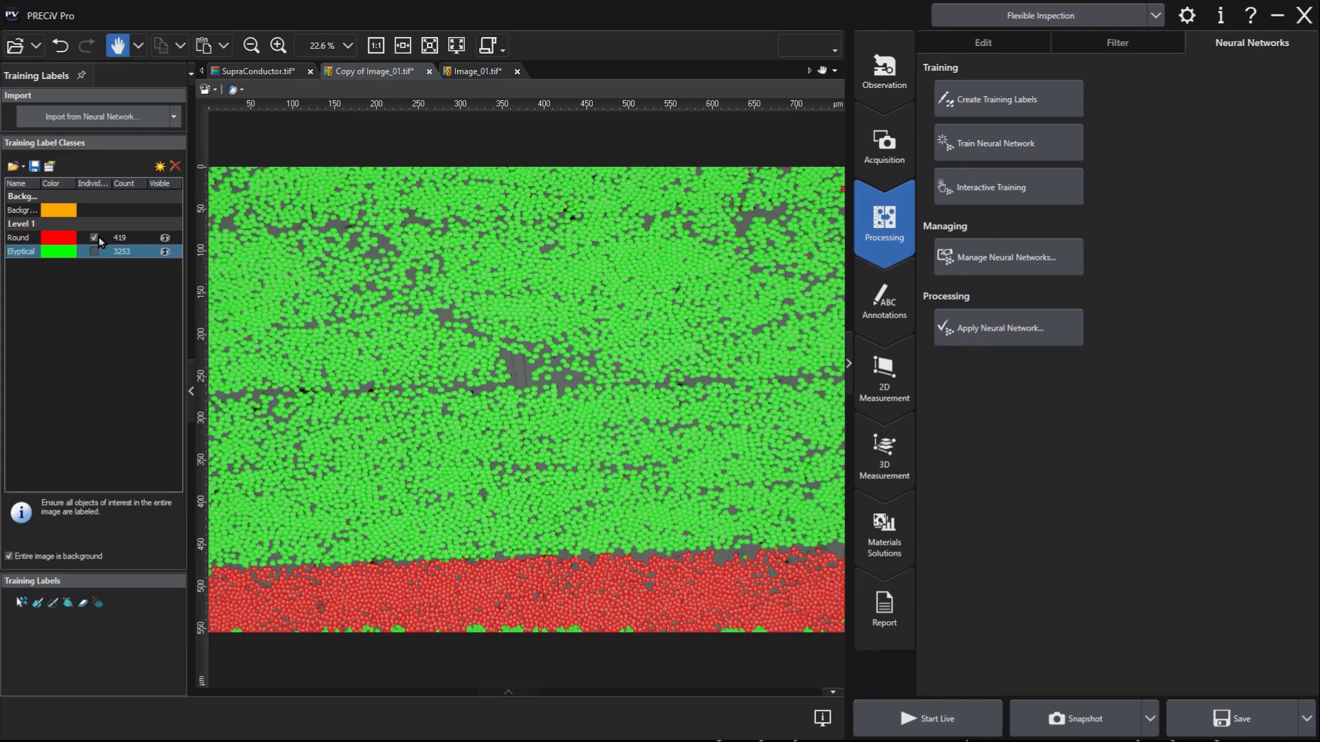
Step: Turn off individual objects for the Round class, then place Image_01.tif beside Copy of Image_01.tif and compare their labels at 300% zoom
{"action": "left_click", "coordinate": [97, 237]}
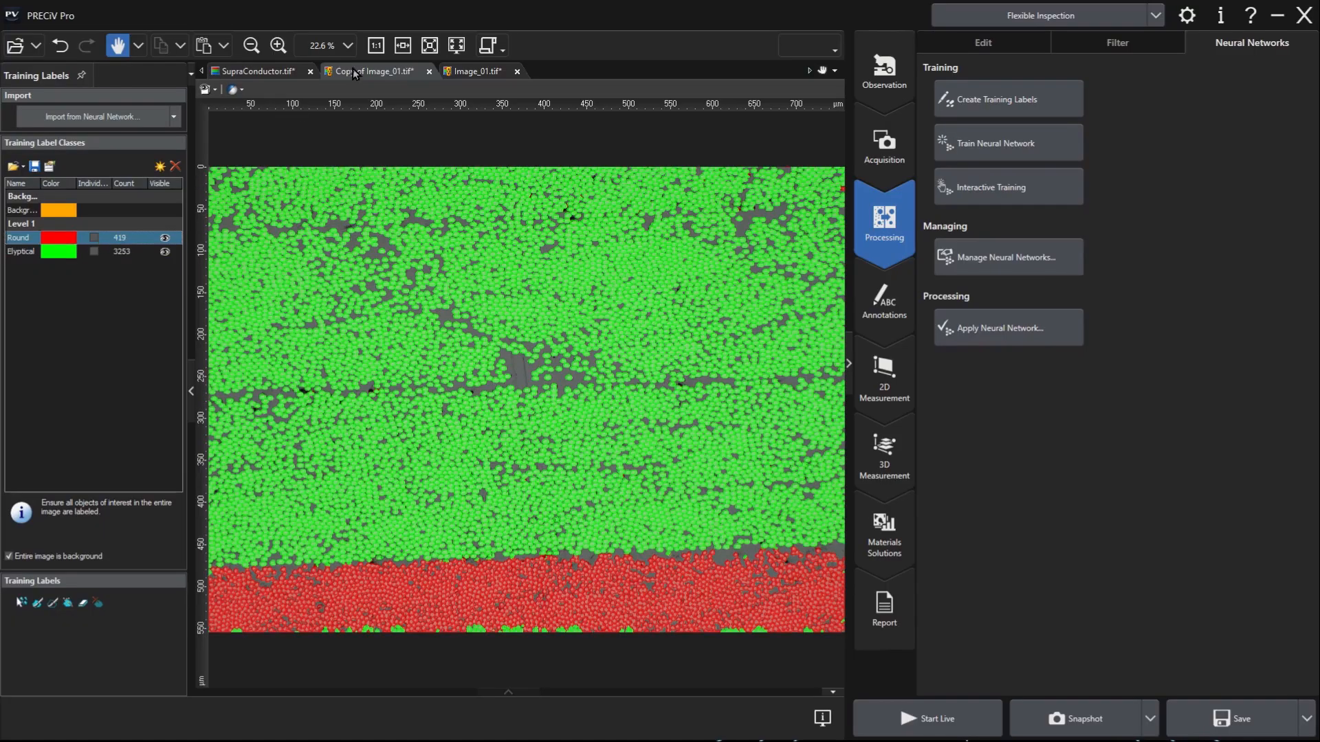
{"action": "left_click", "coordinate": [478, 71]}
{"action": "left_click_drag", "start_coordinate": [687, 232], "coordinate": [821, 375]}
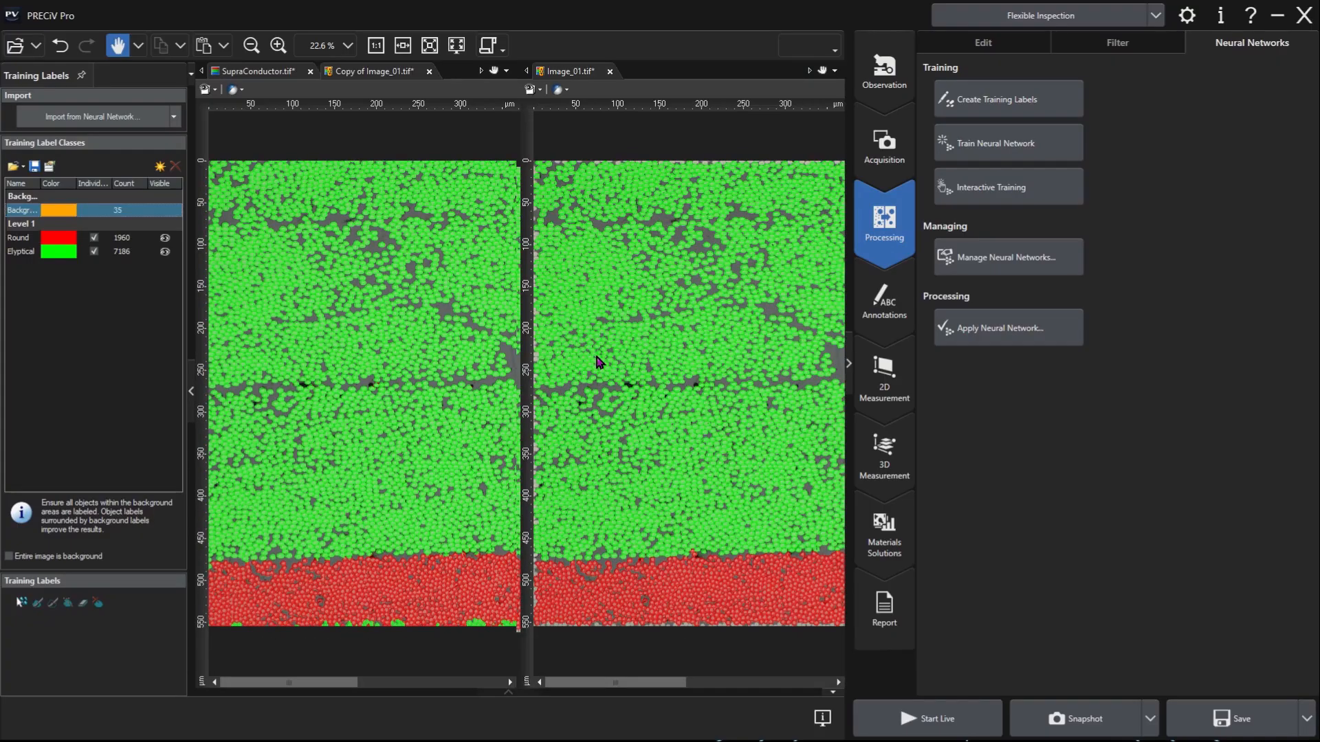
{"action": "scroll", "coordinate": [356, 393], "scroll_direction": "up", "scroll_amount": 5}
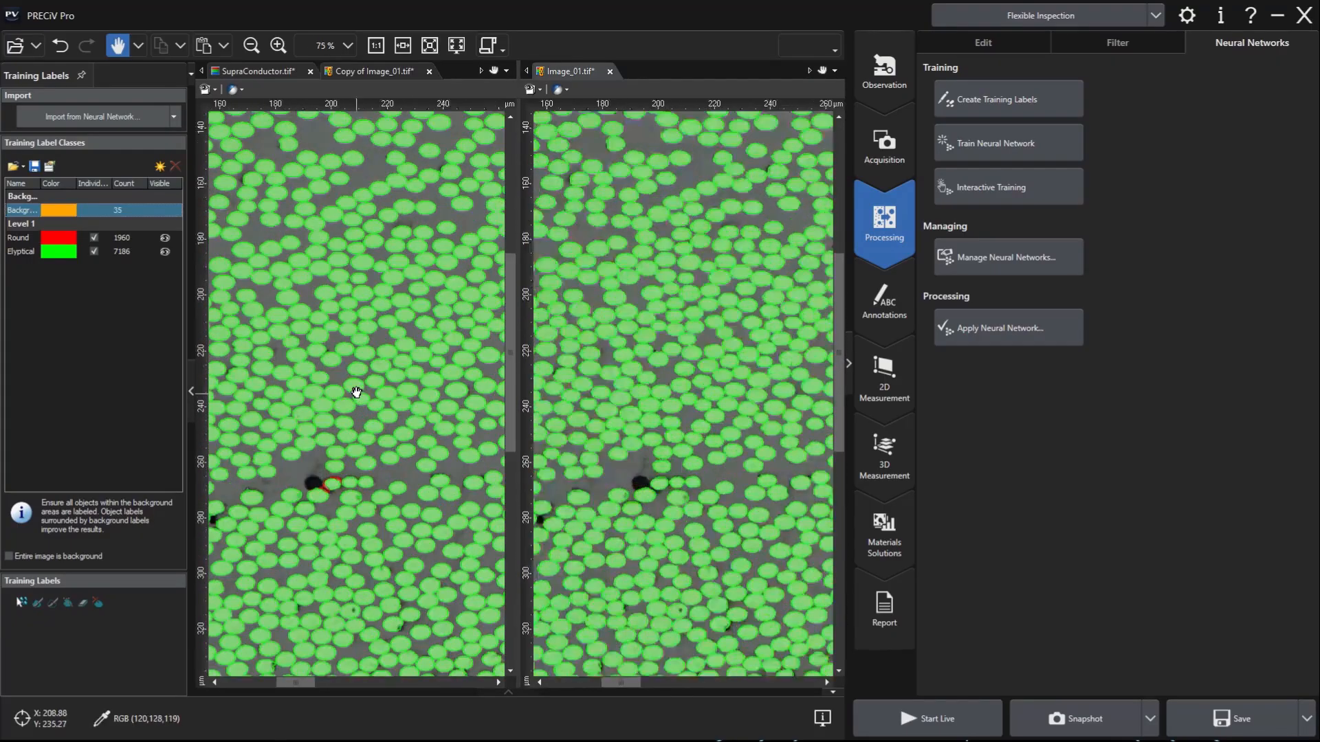
{"action": "scroll", "coordinate": [356, 392], "scroll_direction": "up", "scroll_amount": 6}
{"action": "left_click_drag", "start_coordinate": [392, 354], "coordinate": [444, 435]}
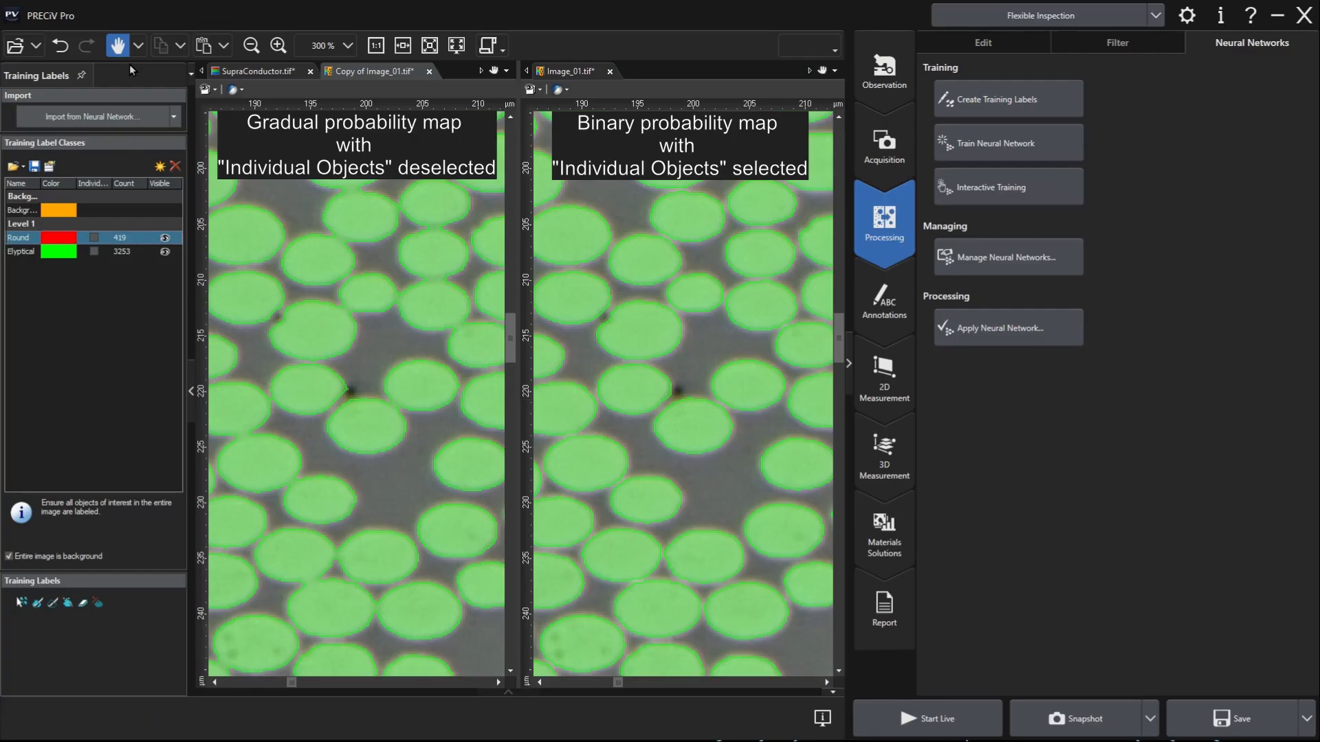
Step: Open the recent image Slide1.TIF and merge Image_01.tif back into a single document group, leaving Slide1.TIF displayed to examine its overlapping shape labels
{"action": "left_click", "coordinate": [37, 46]}
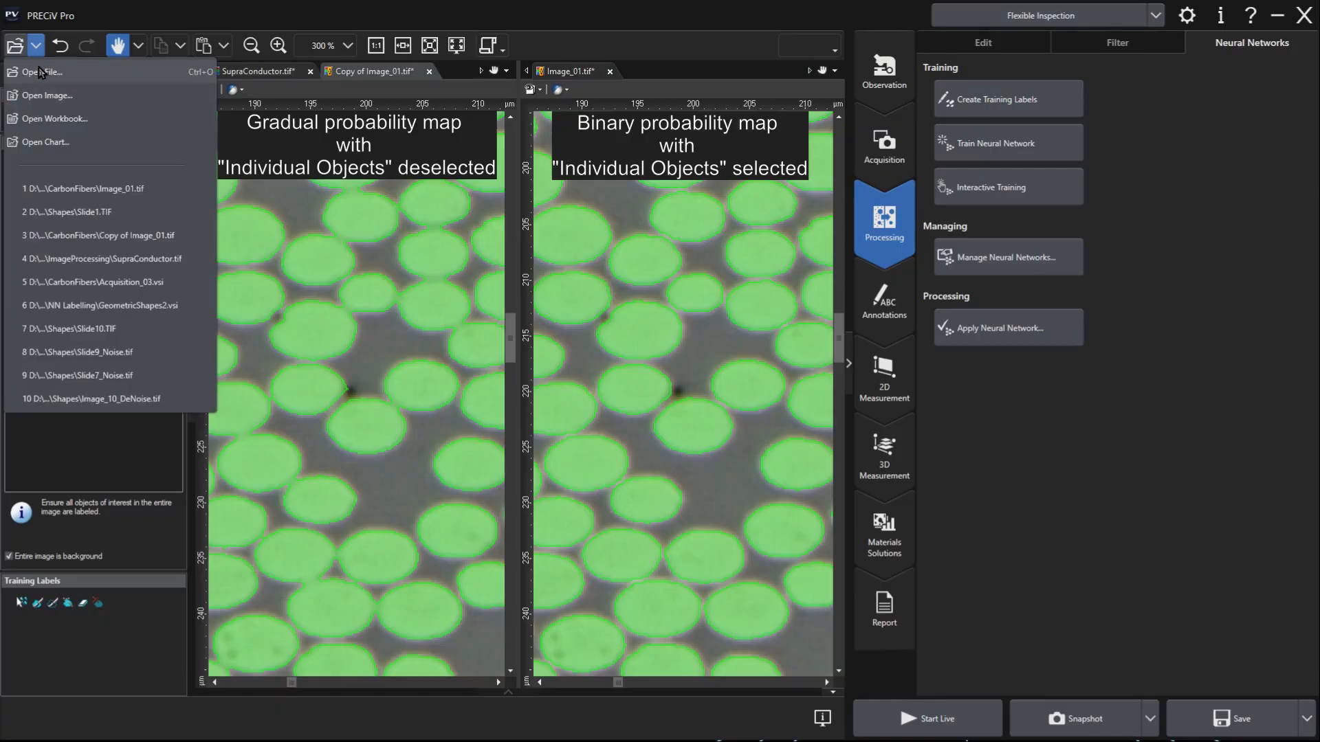
{"action": "left_click", "coordinate": [72, 216]}
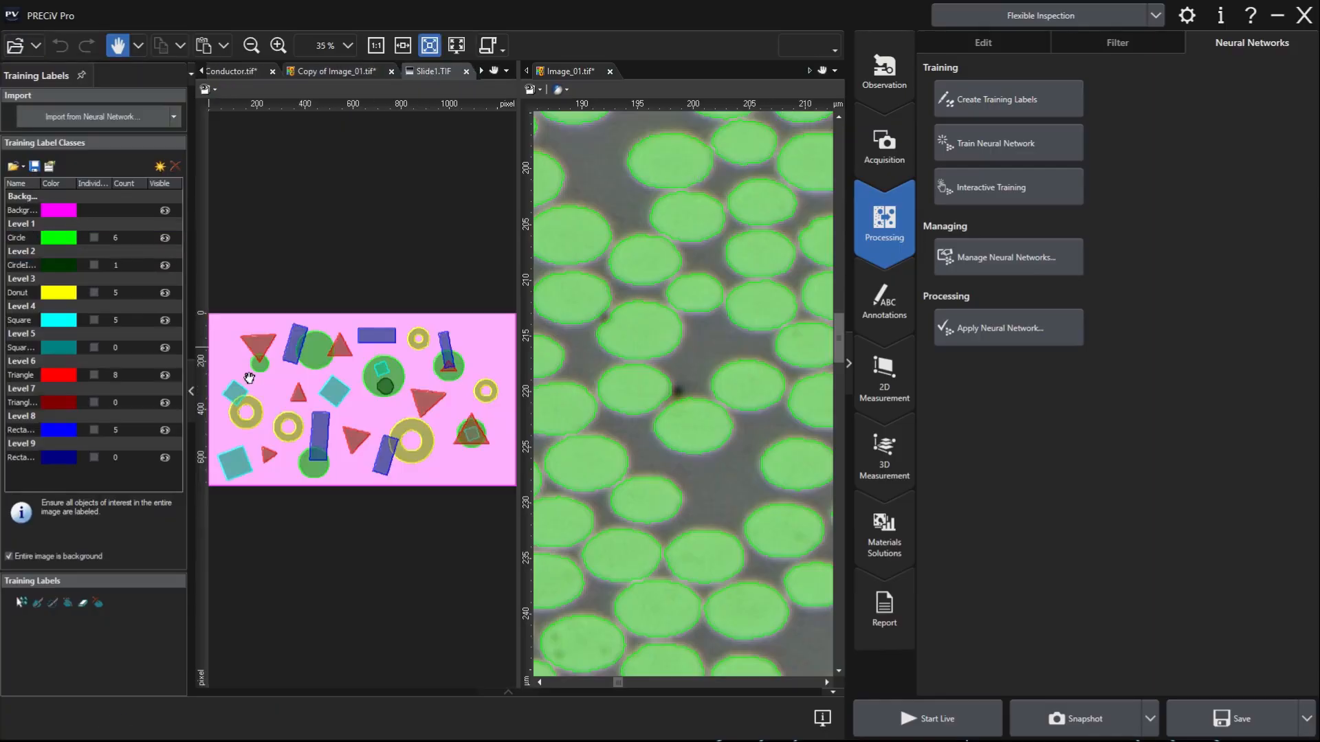
{"action": "left_click_drag", "start_coordinate": [578, 73], "coordinate": [459, 86]}
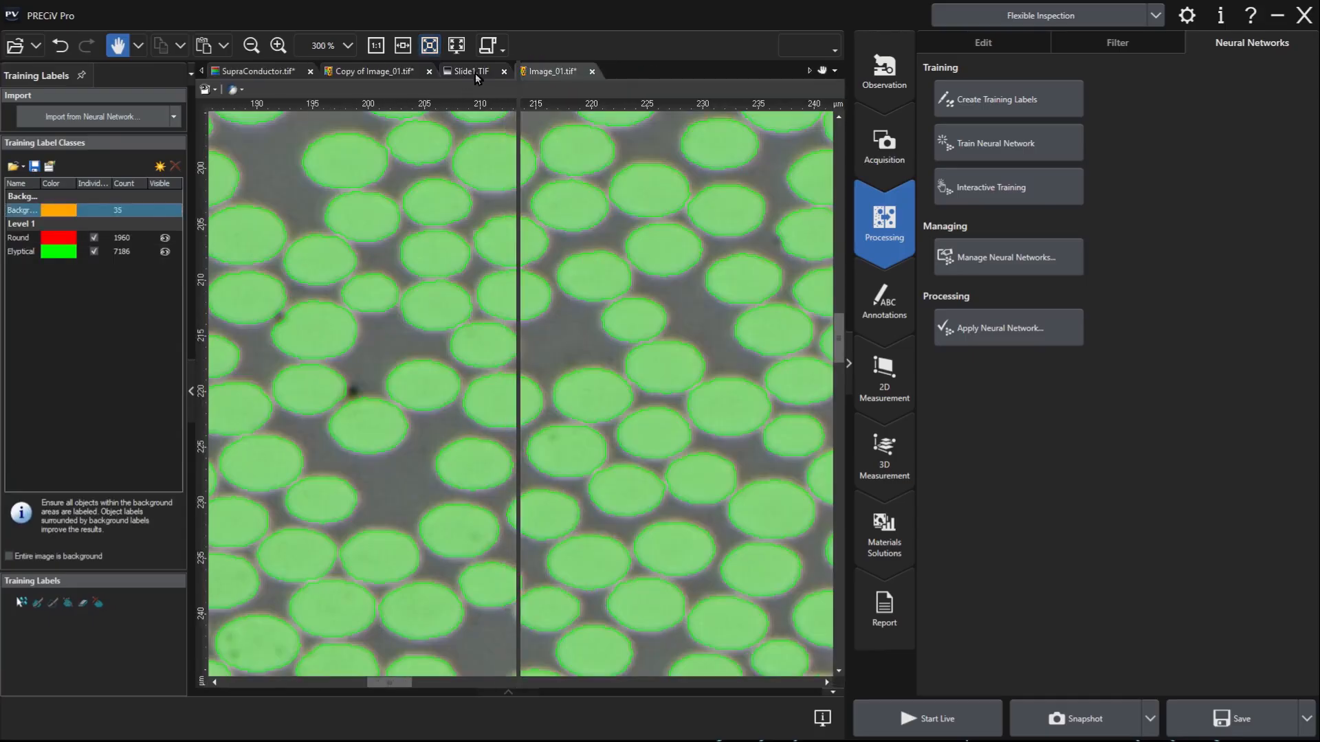
{"action": "left_click", "coordinate": [475, 71]}
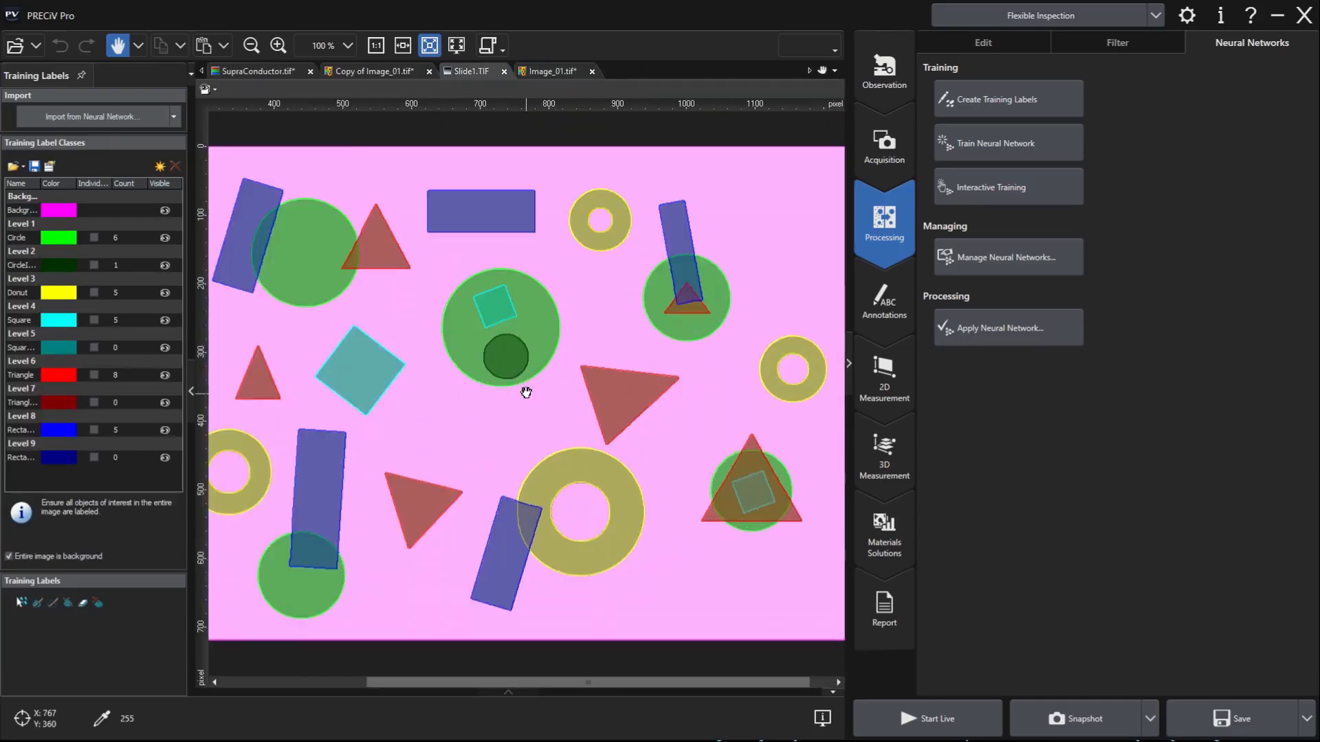
{"action": "scroll", "coordinate": [526, 393], "scroll_direction": "up", "scroll_amount": 2}
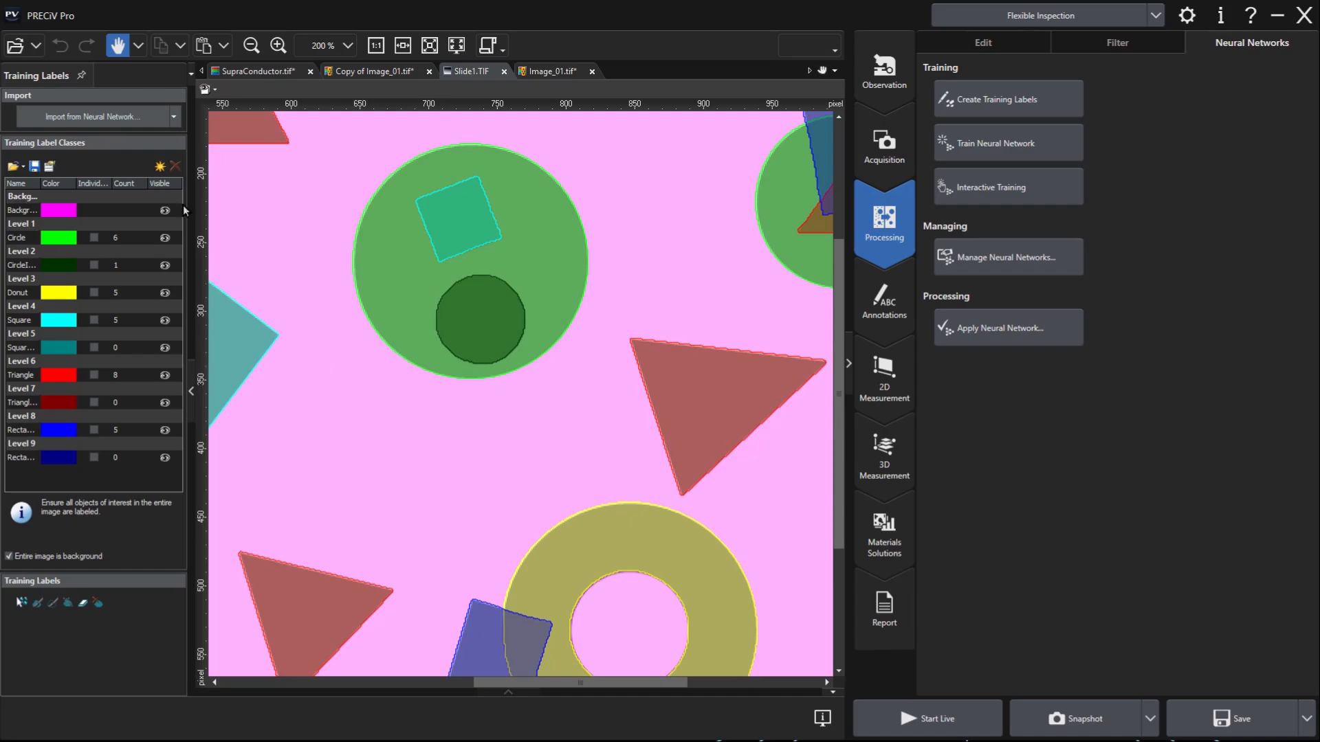